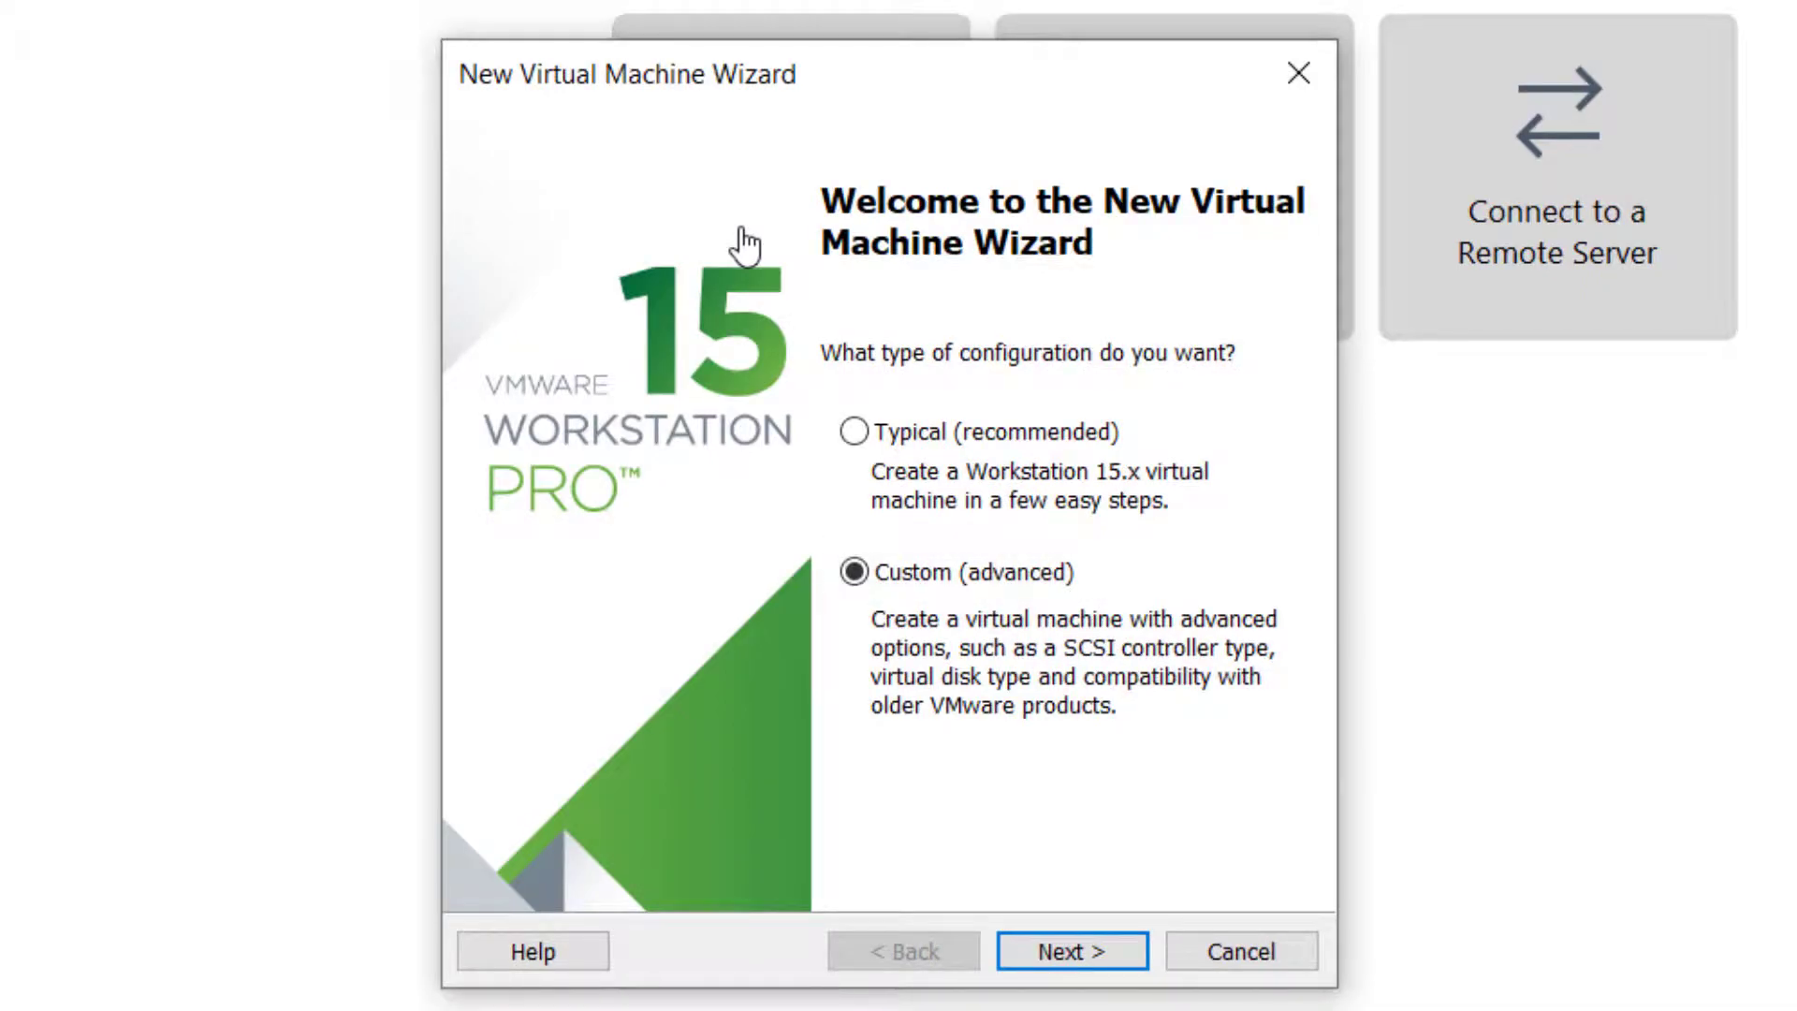
- Set up a custom virtual machine with Workstation 15.x compatibility, the operating system installed later, and Linux Ubuntu 64-bit as the guest
{"action": "key", "text": "Return"}
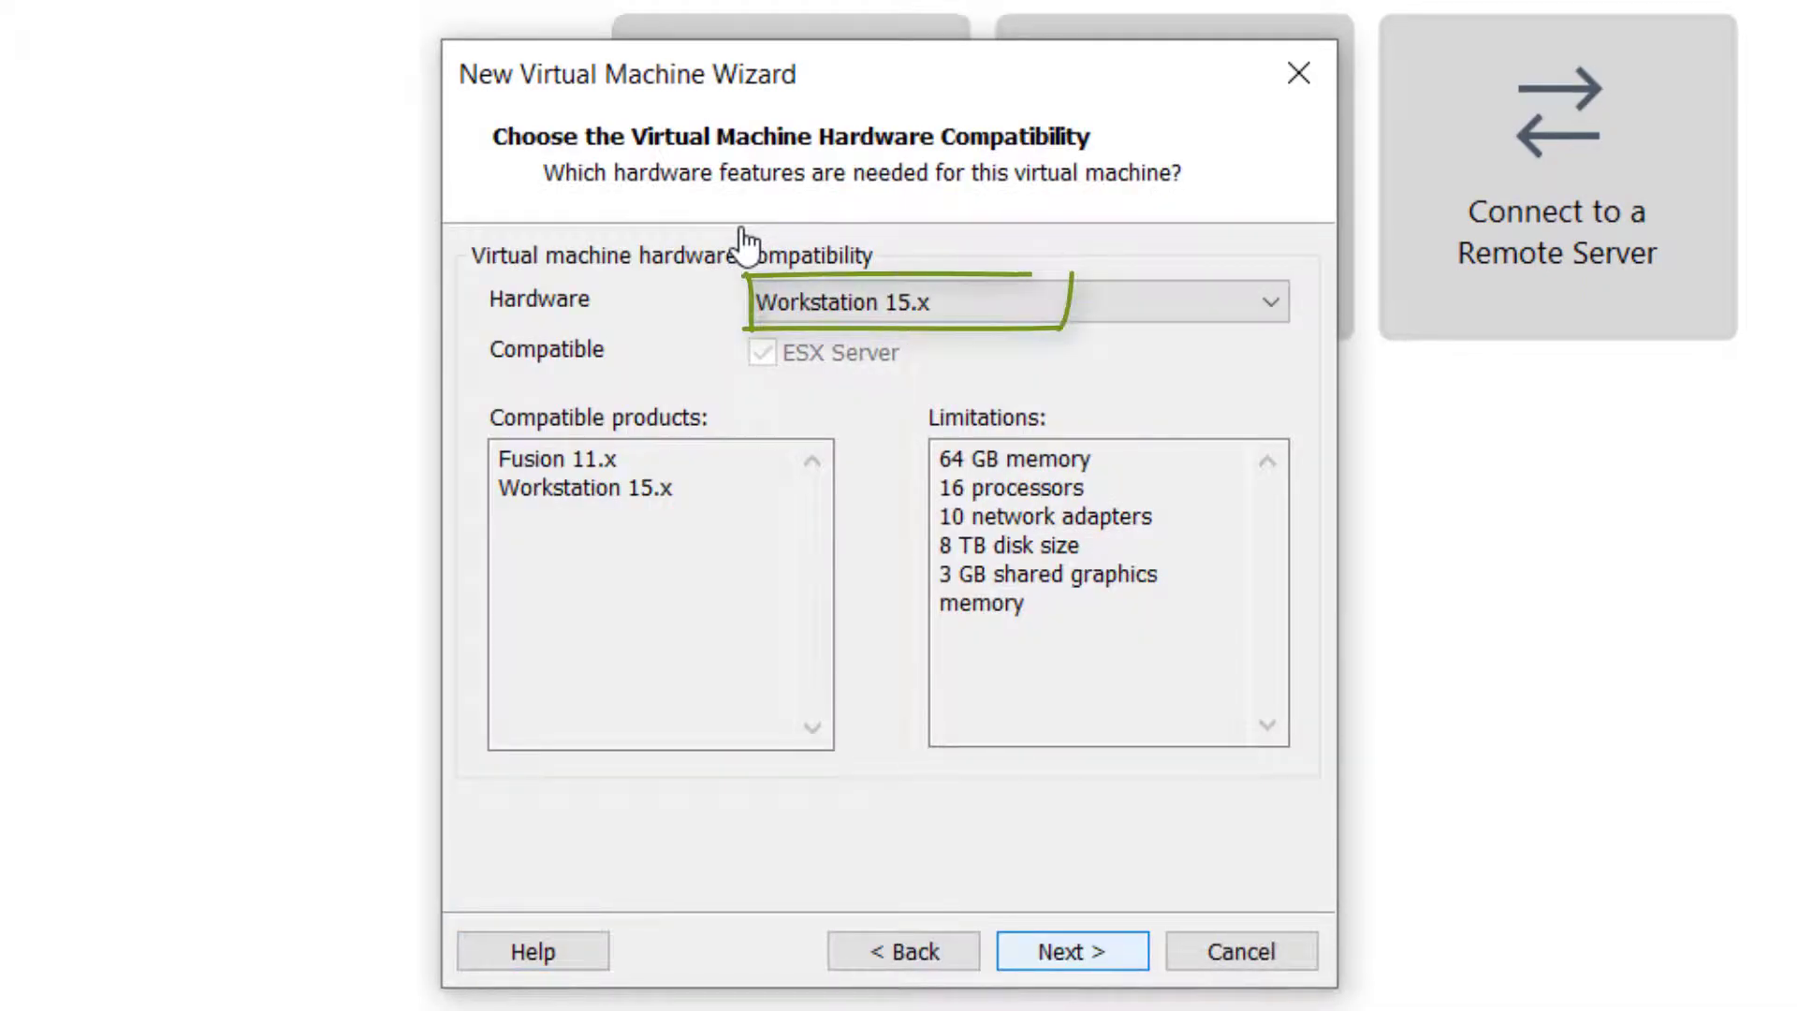
{"action": "key", "text": "Return"}
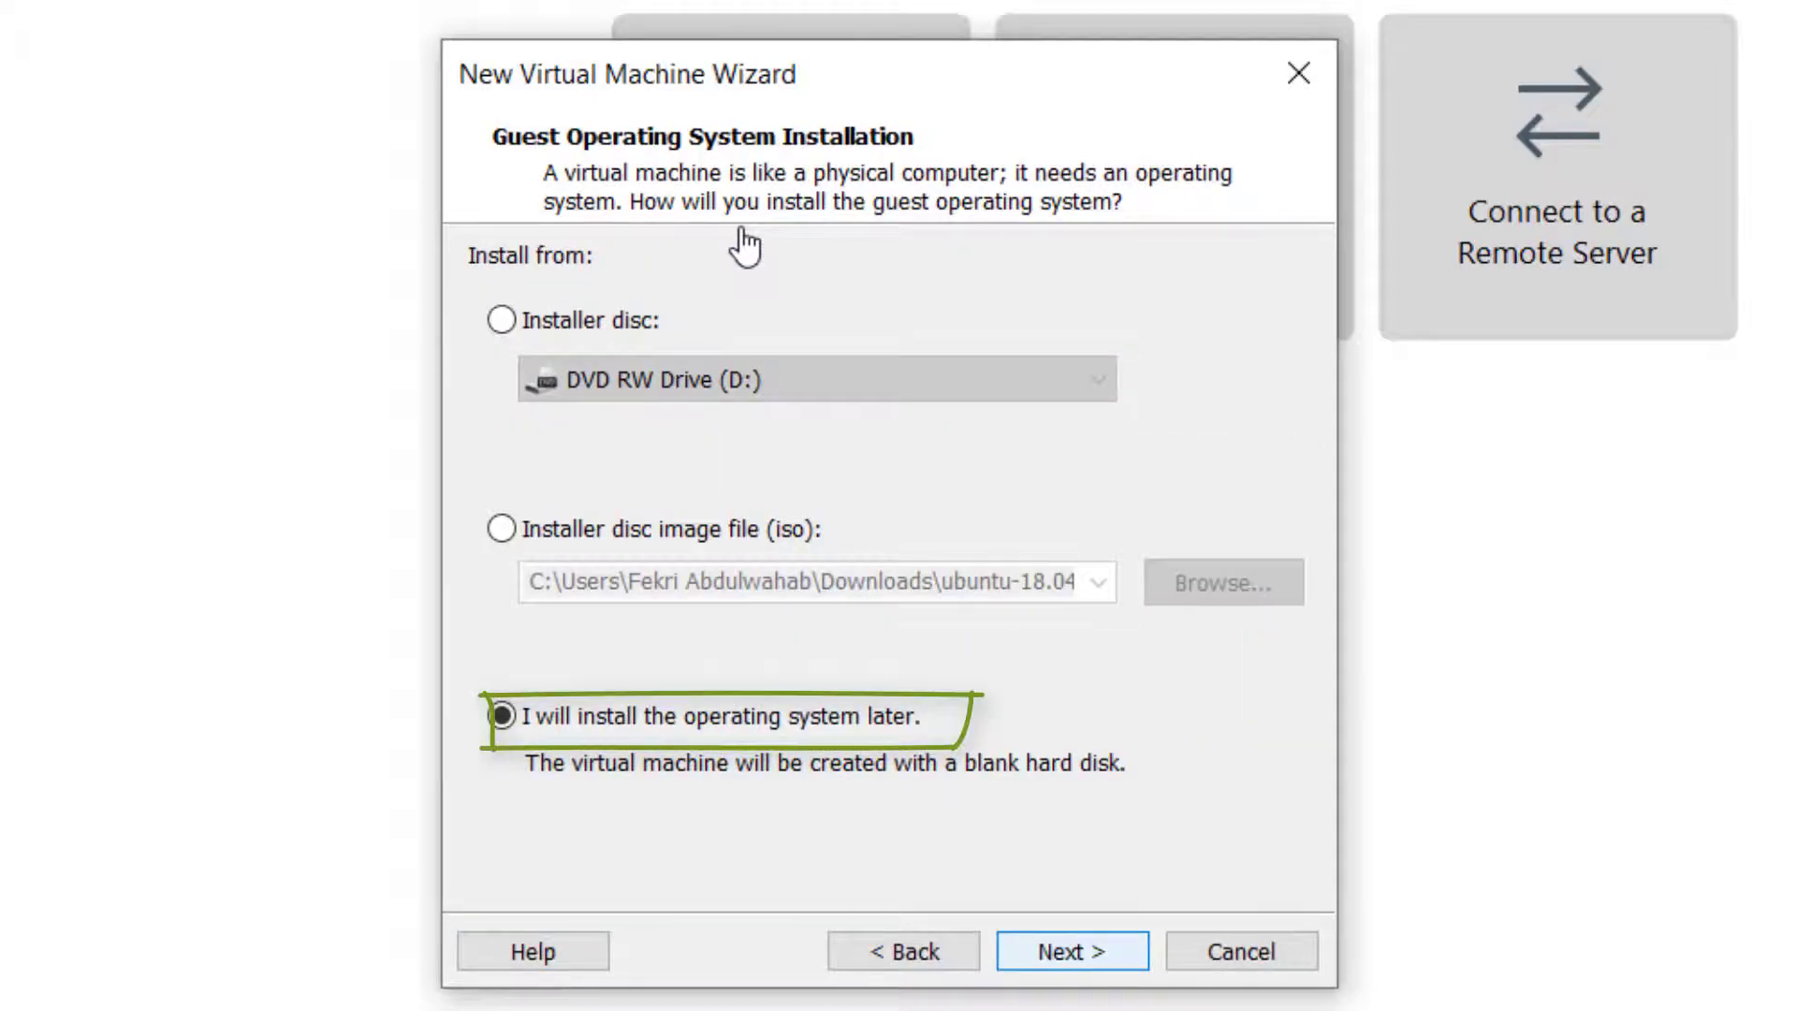
{"action": "key", "text": "Return"}
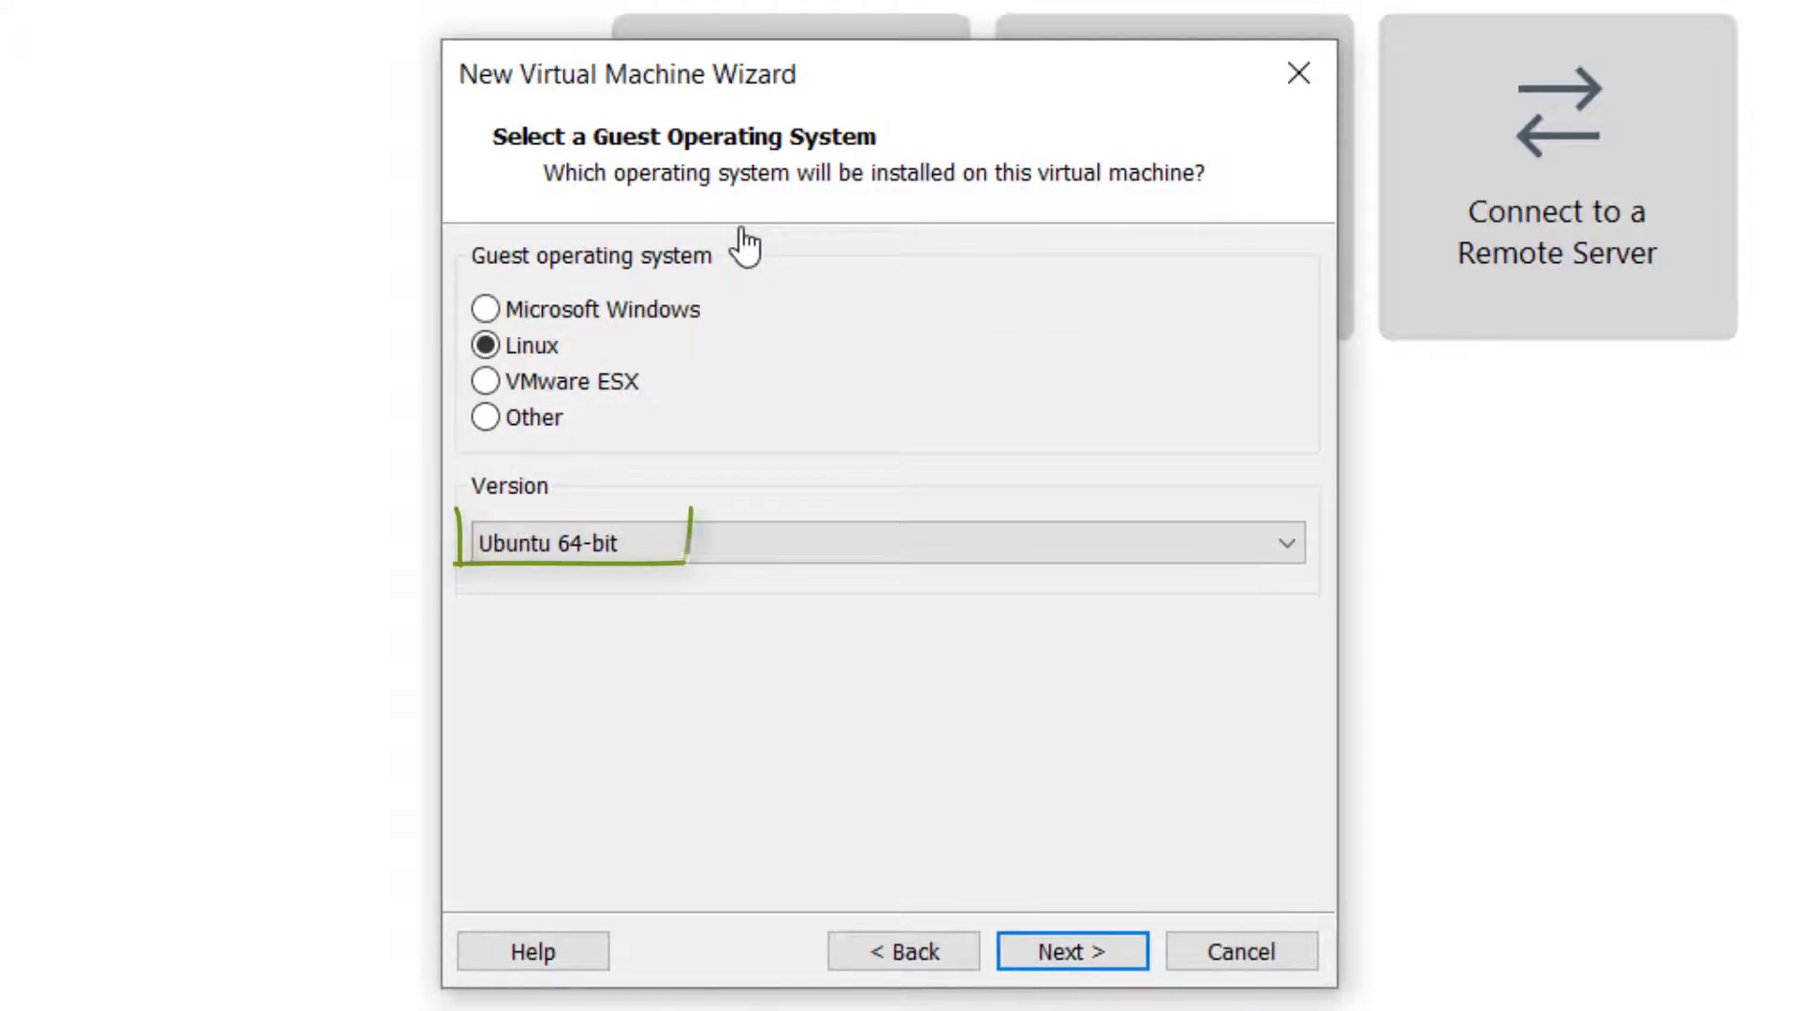
{"action": "key", "text": "Return"}
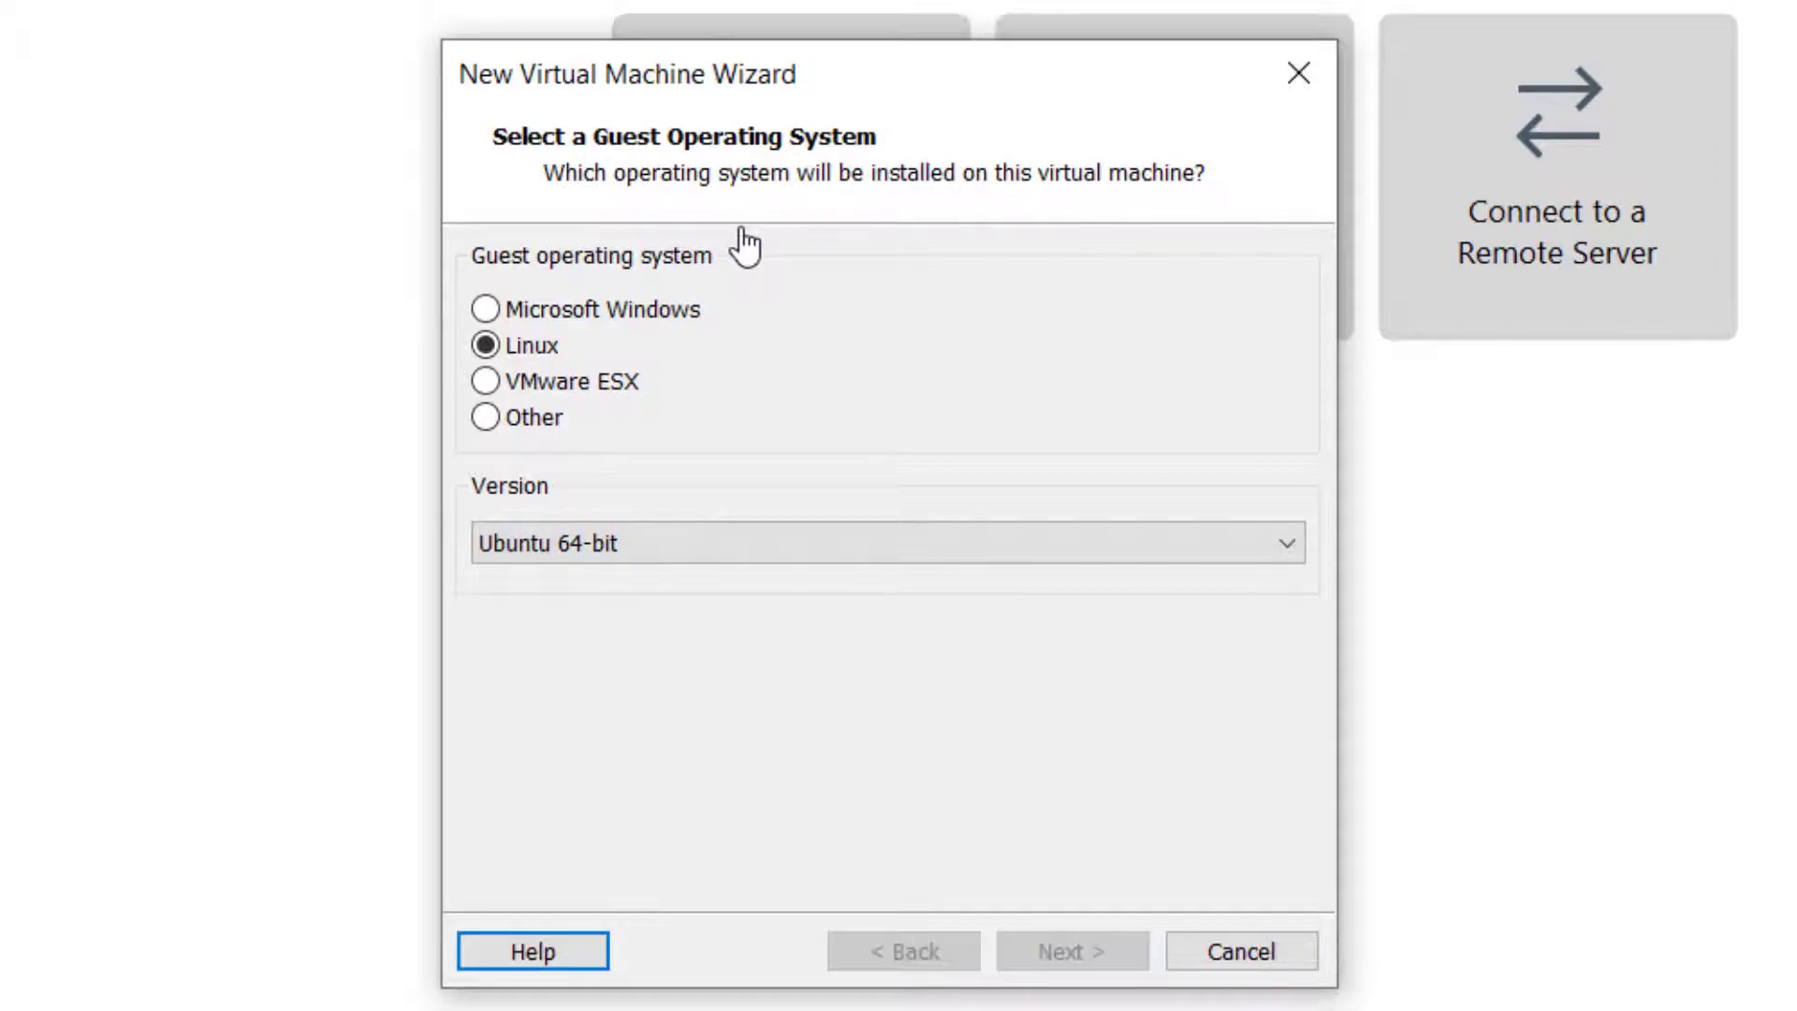
- Name the virtual machine NS3.29 and assign it 2 processors with 2 cores per processor
{"action": "type", "text": "NS3.29"}
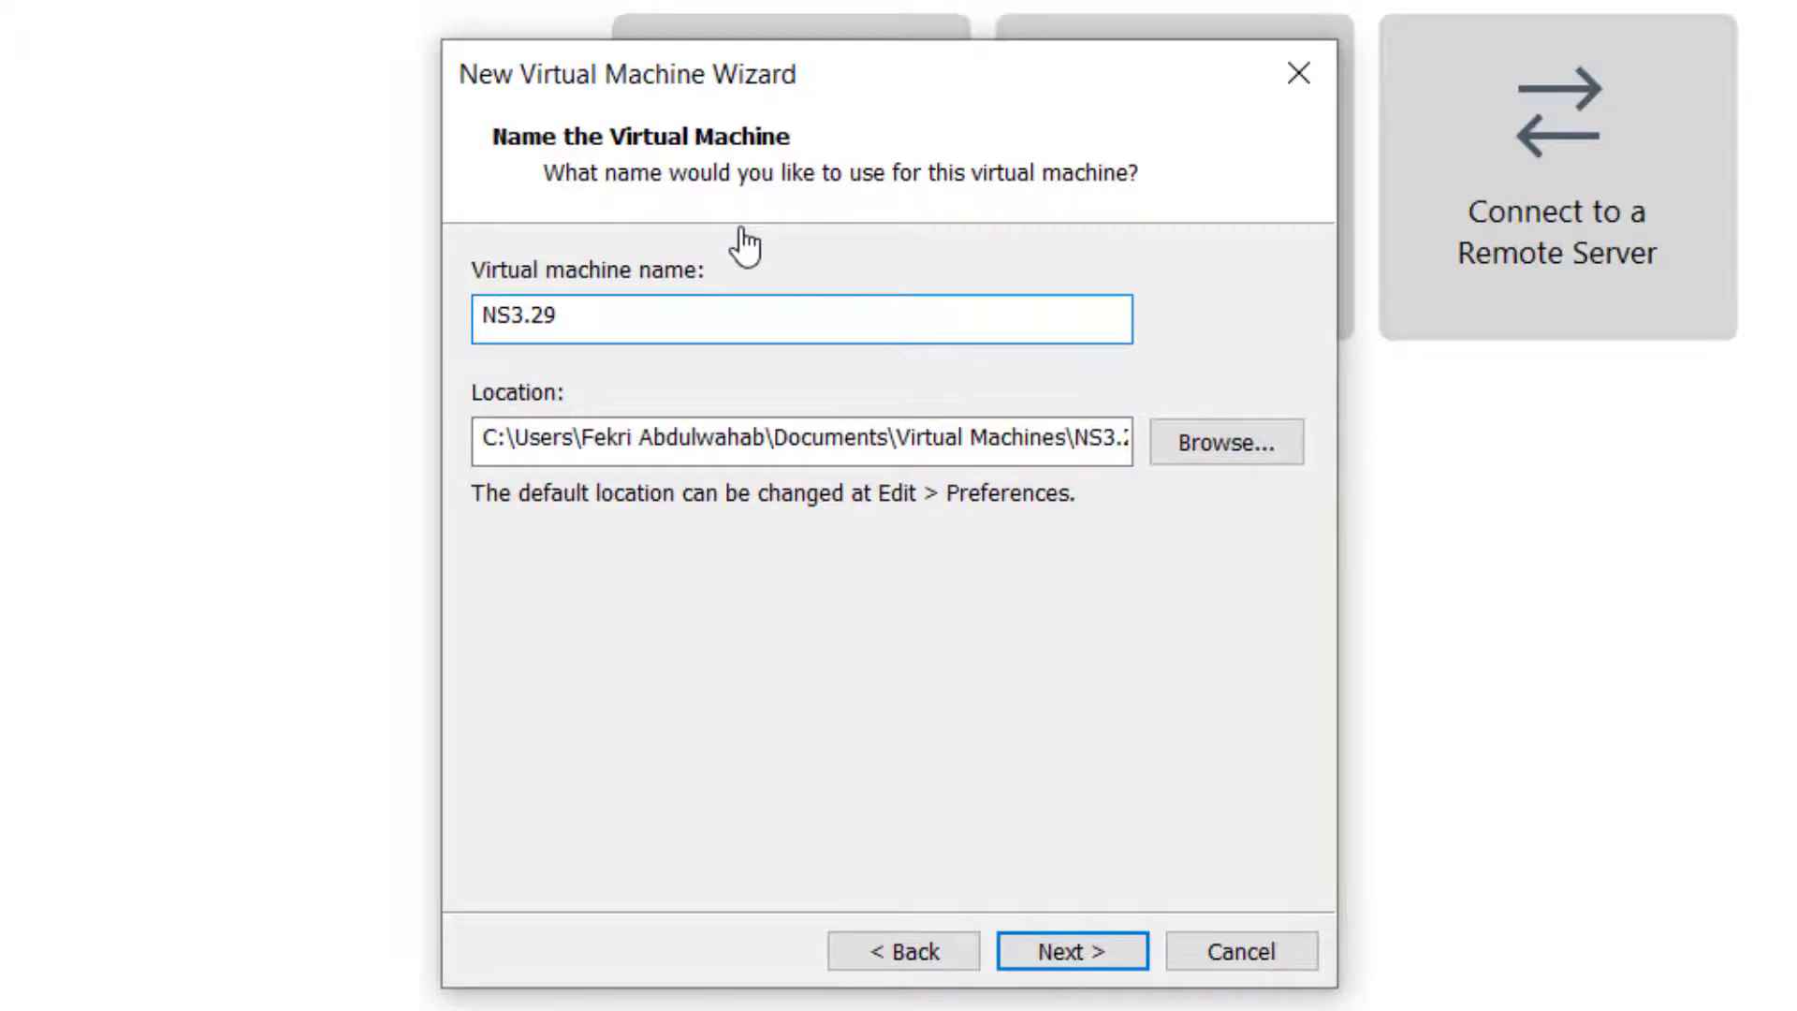
{"action": "left_click", "coordinate": [1072, 951]}
{"action": "left_click", "coordinate": [1029, 299]}
{"action": "left_click", "coordinate": [967, 365]}
{"action": "left_click", "coordinate": [967, 356]}
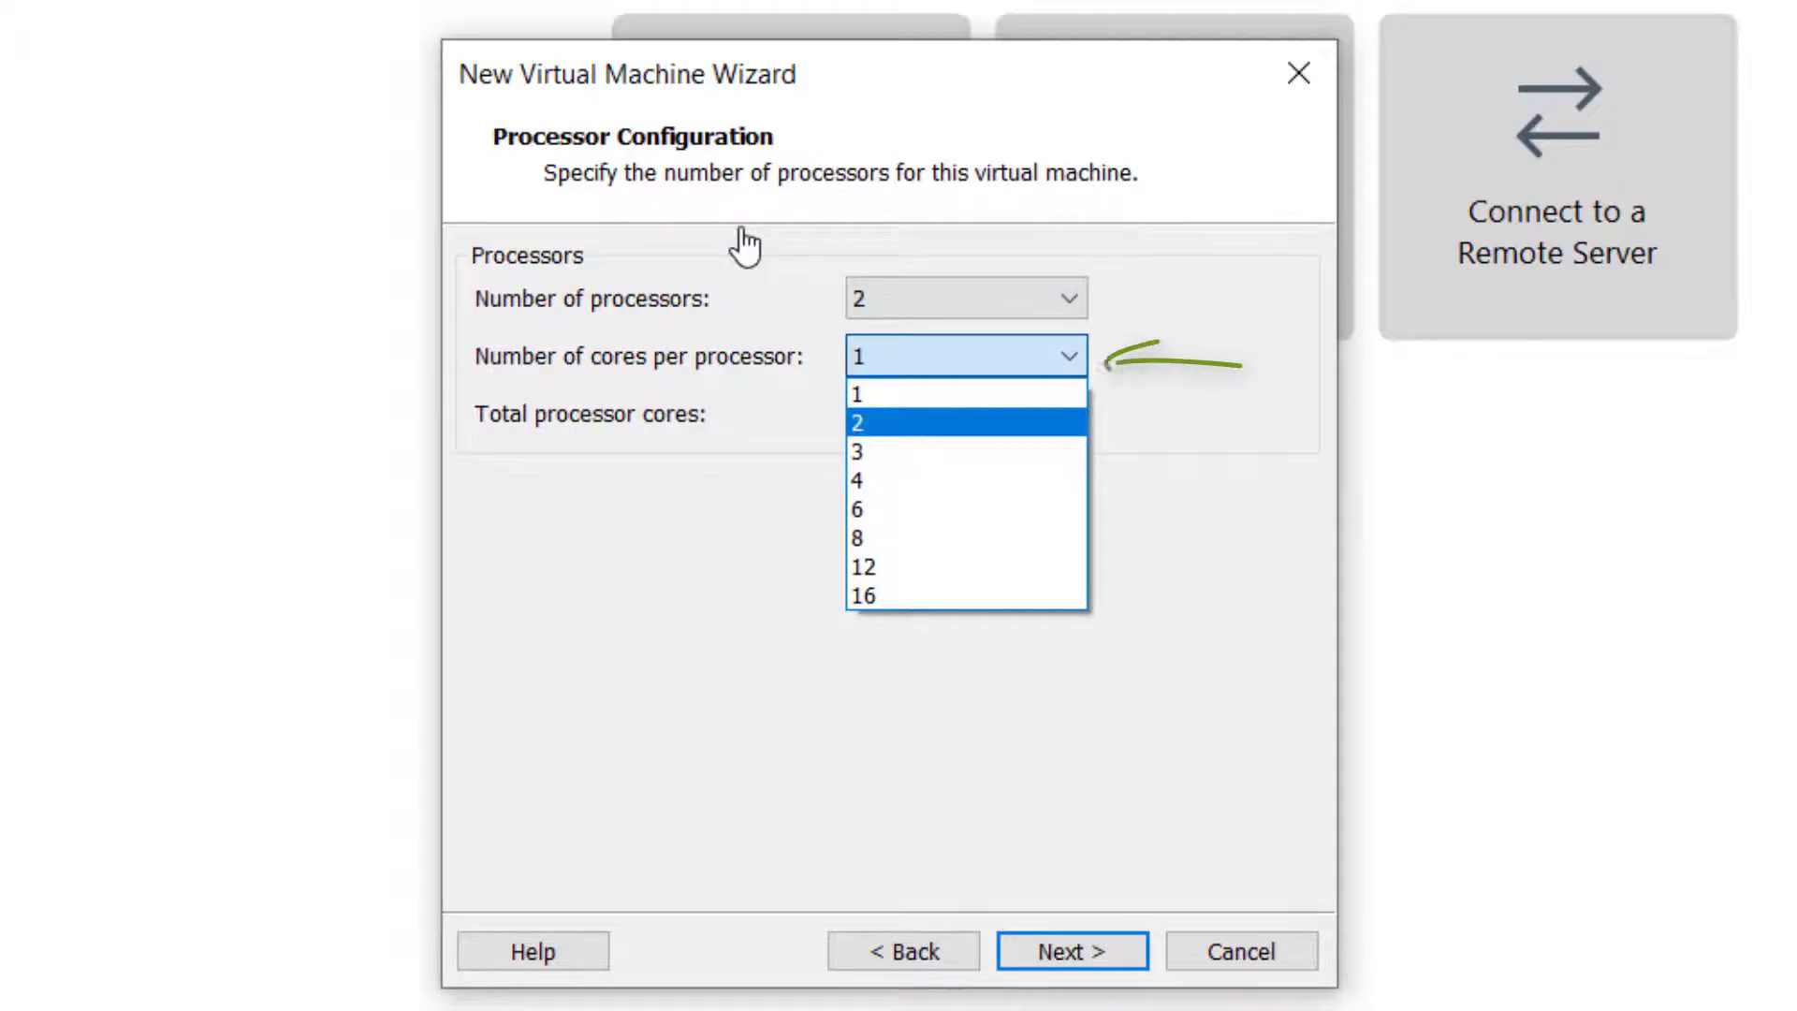
{"action": "left_click", "coordinate": [967, 423]}
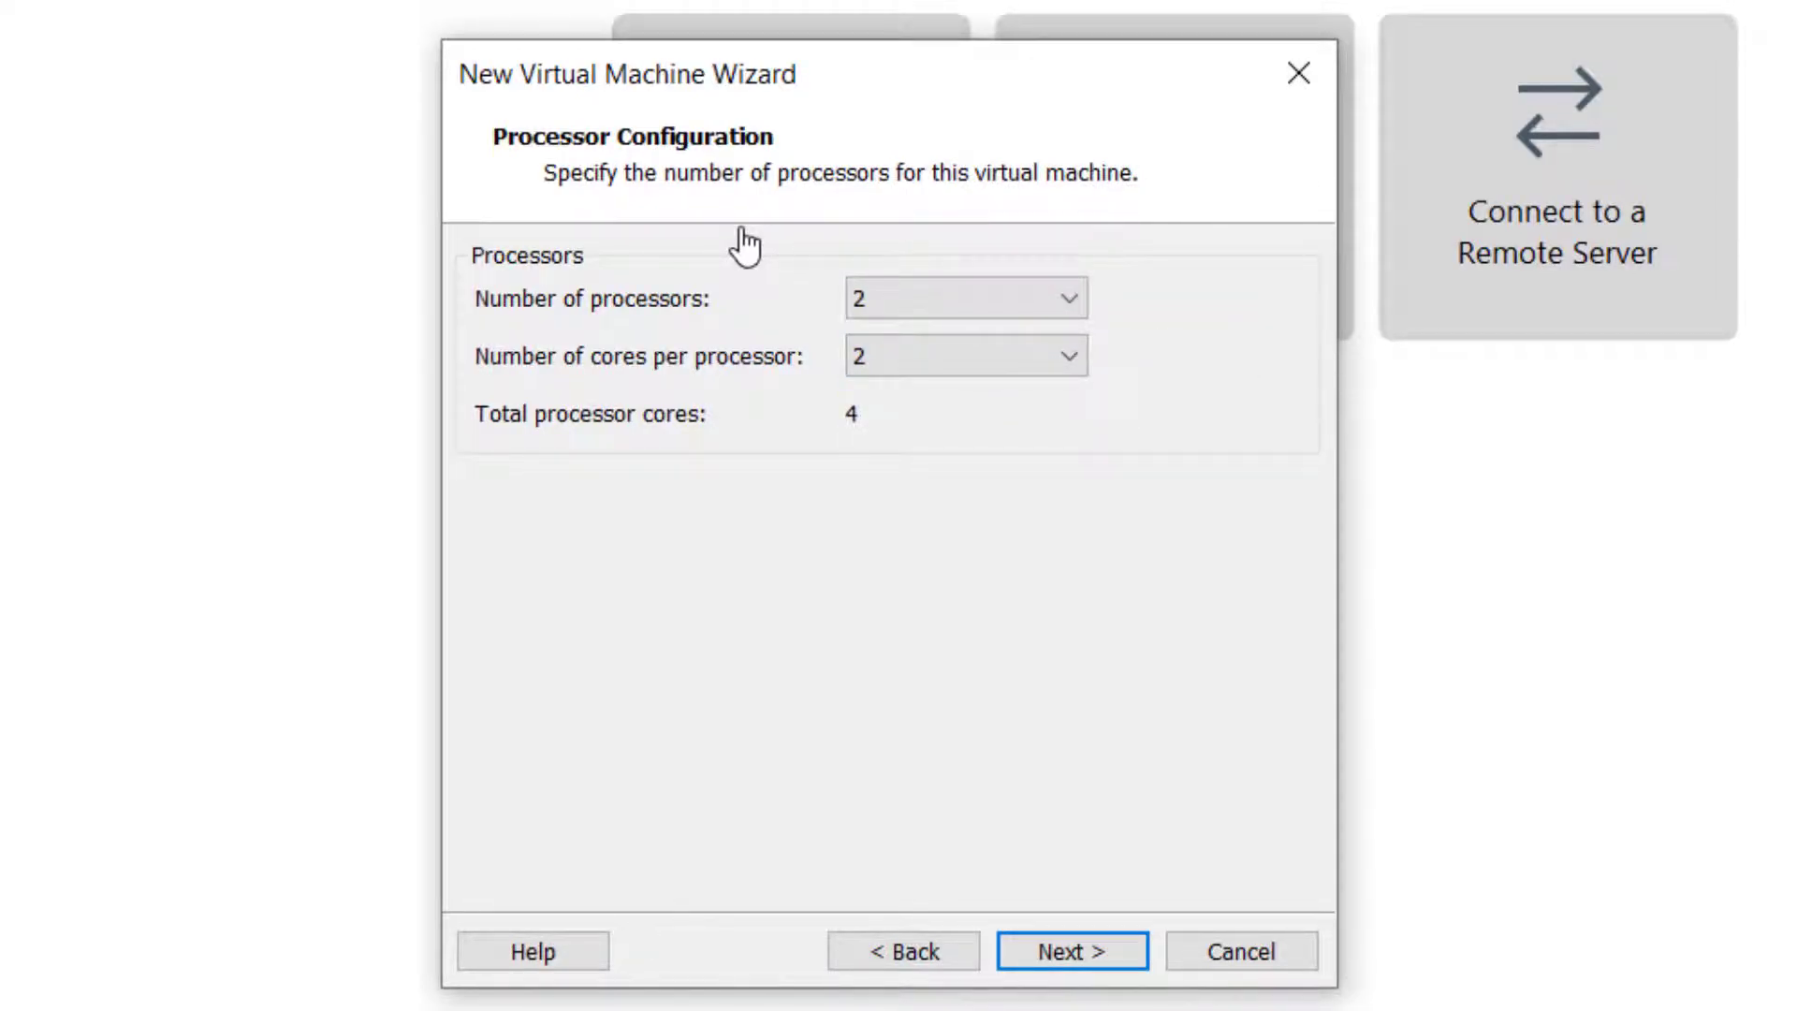
{"action": "left_click", "coordinate": [1071, 951]}
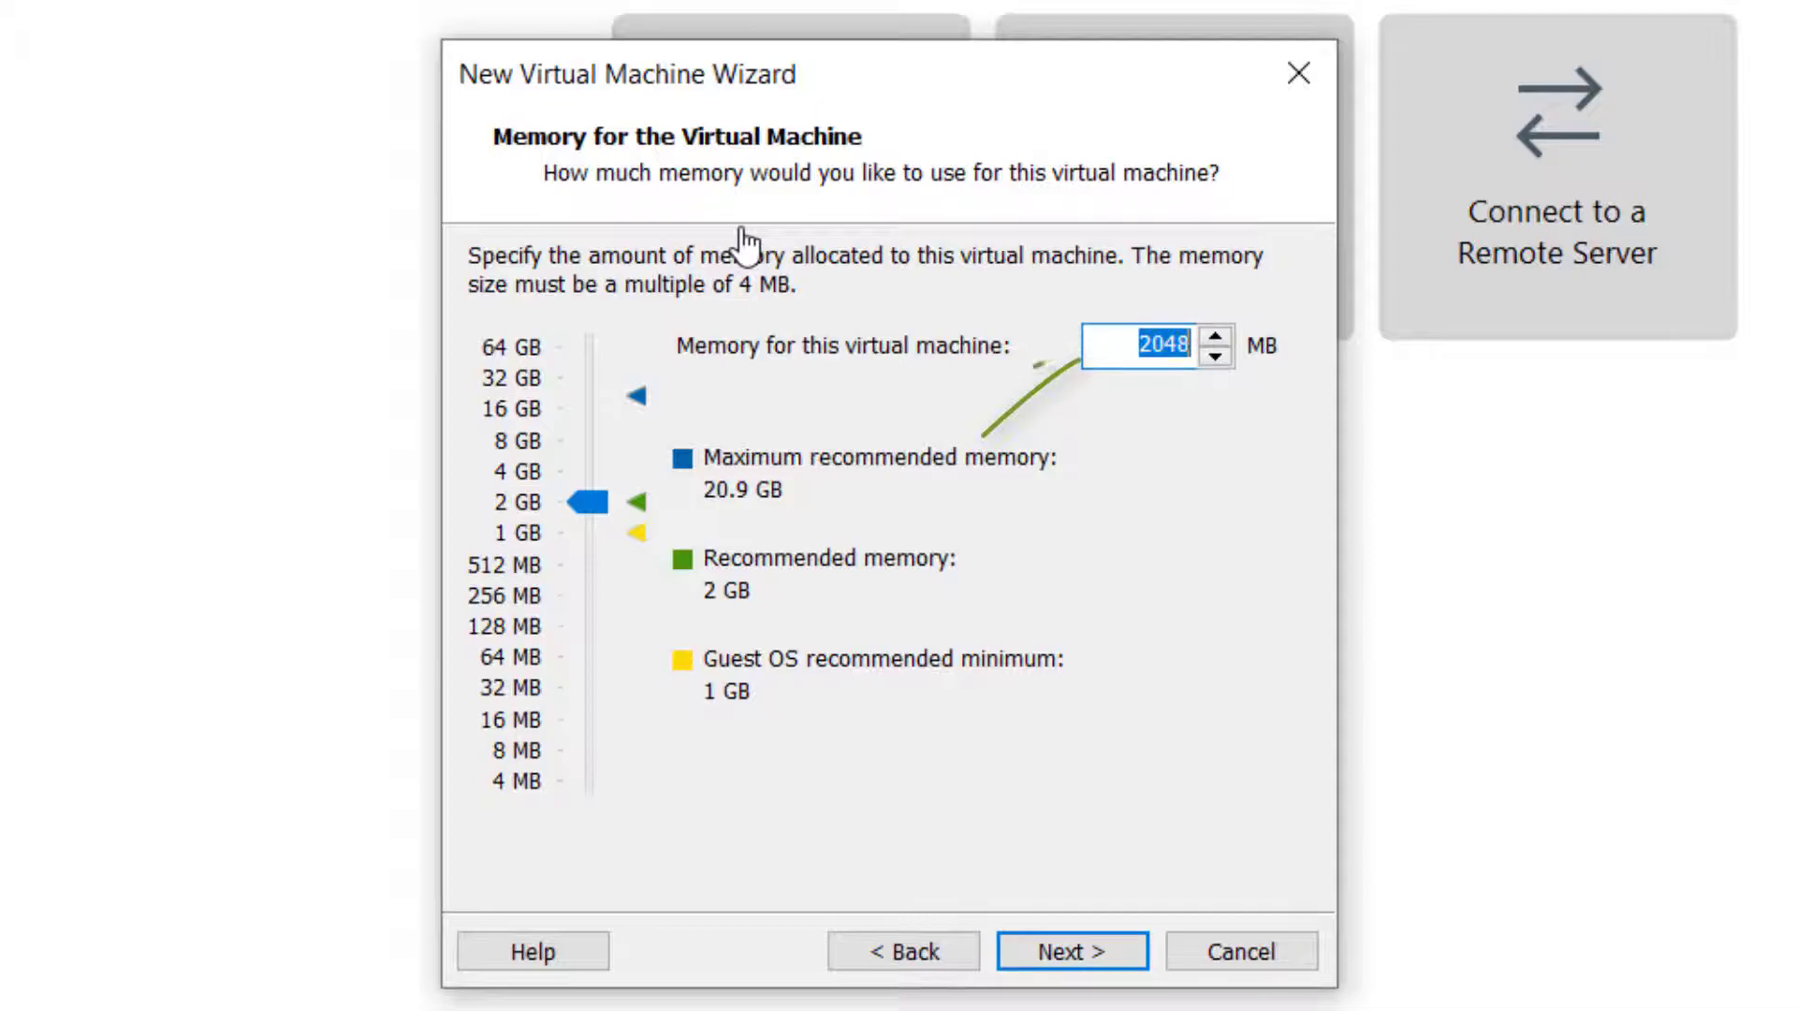
- Allocate 8192 MB of memory to the virtual machine and use network address translation (NAT) for its network connection
{"action": "type", "text": "8192"}
{"action": "key", "text": "Return"}
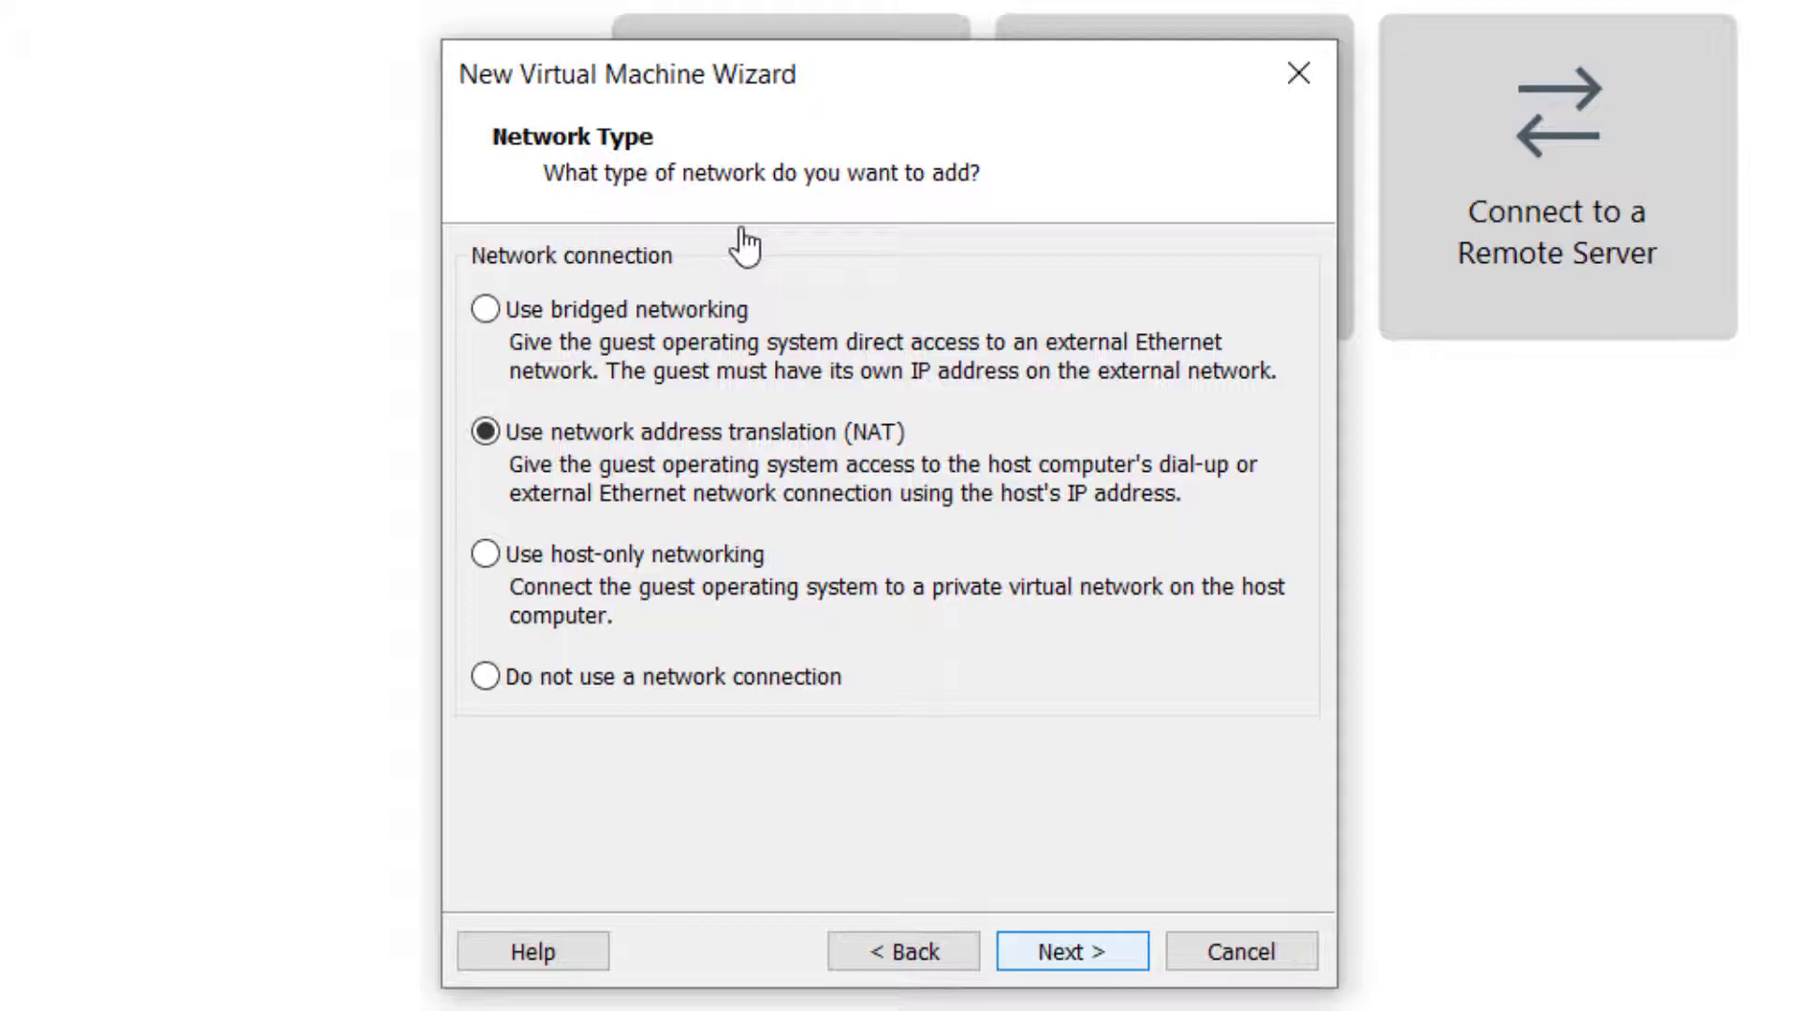
{"action": "key", "text": "Return"}
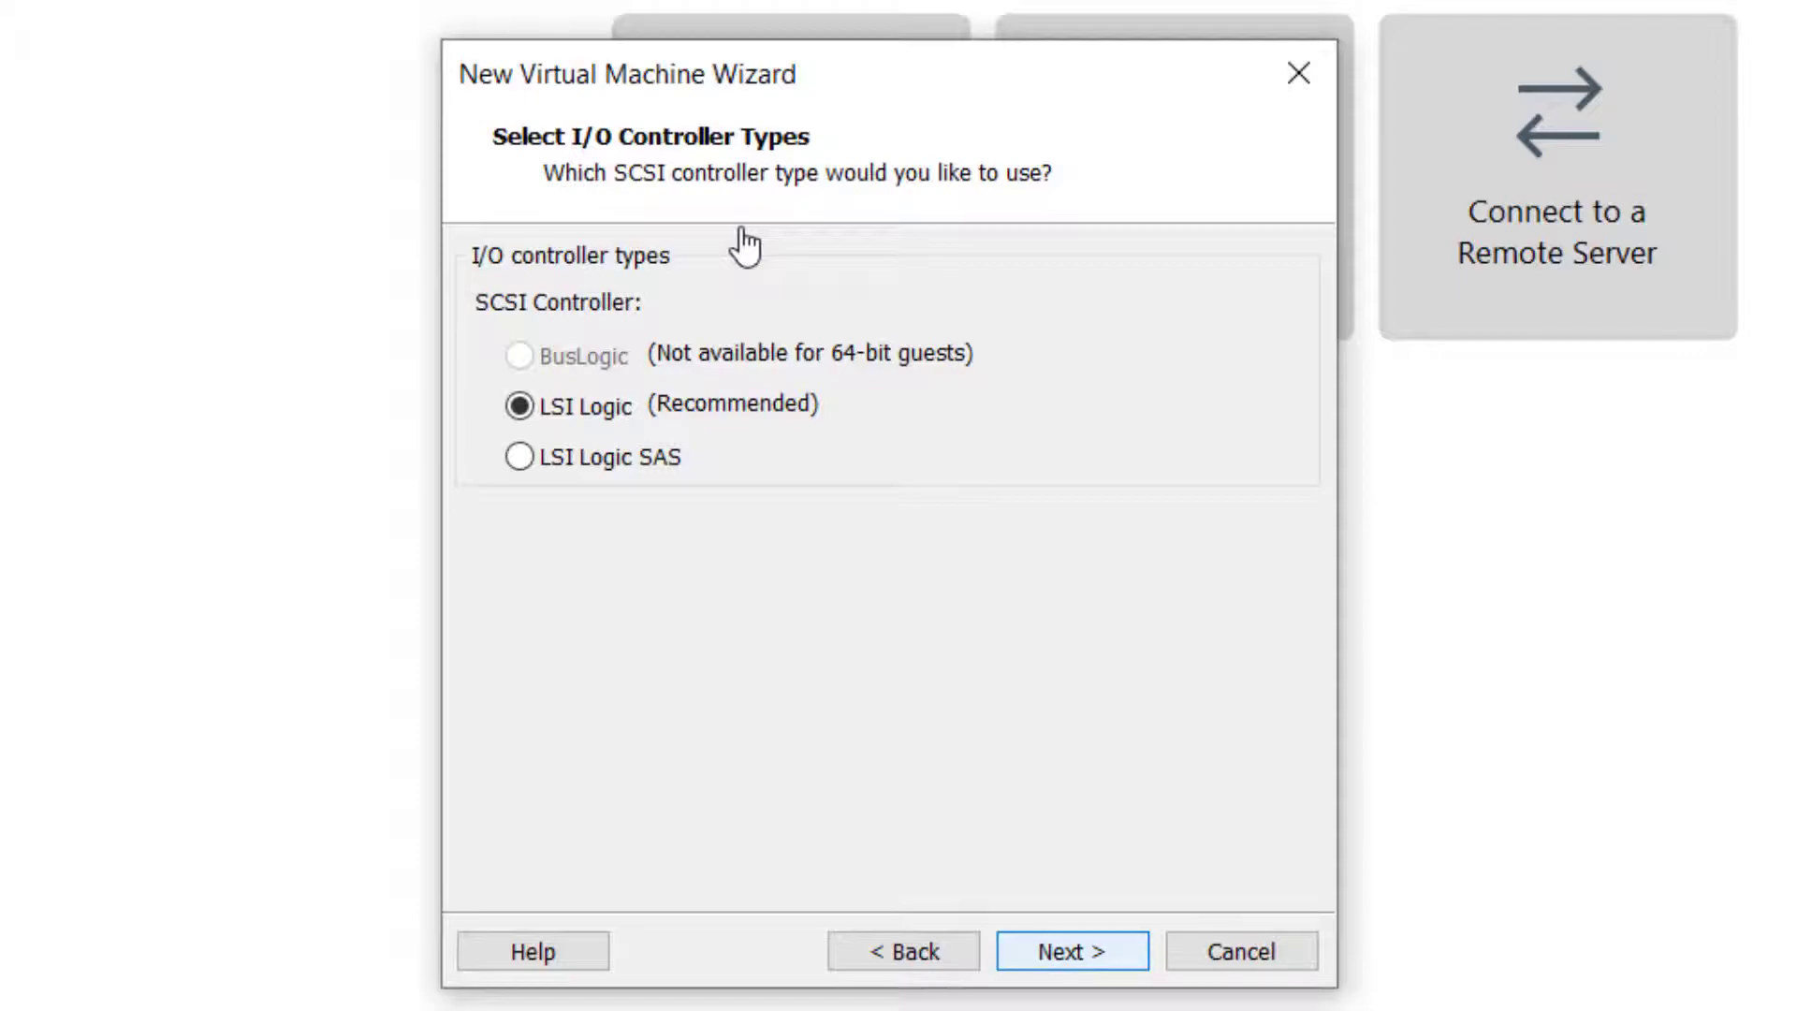
- Accept the LSI Logic controller and the SCSI disk type, and choose to create a new virtual disk
{"action": "key", "text": "Return"}
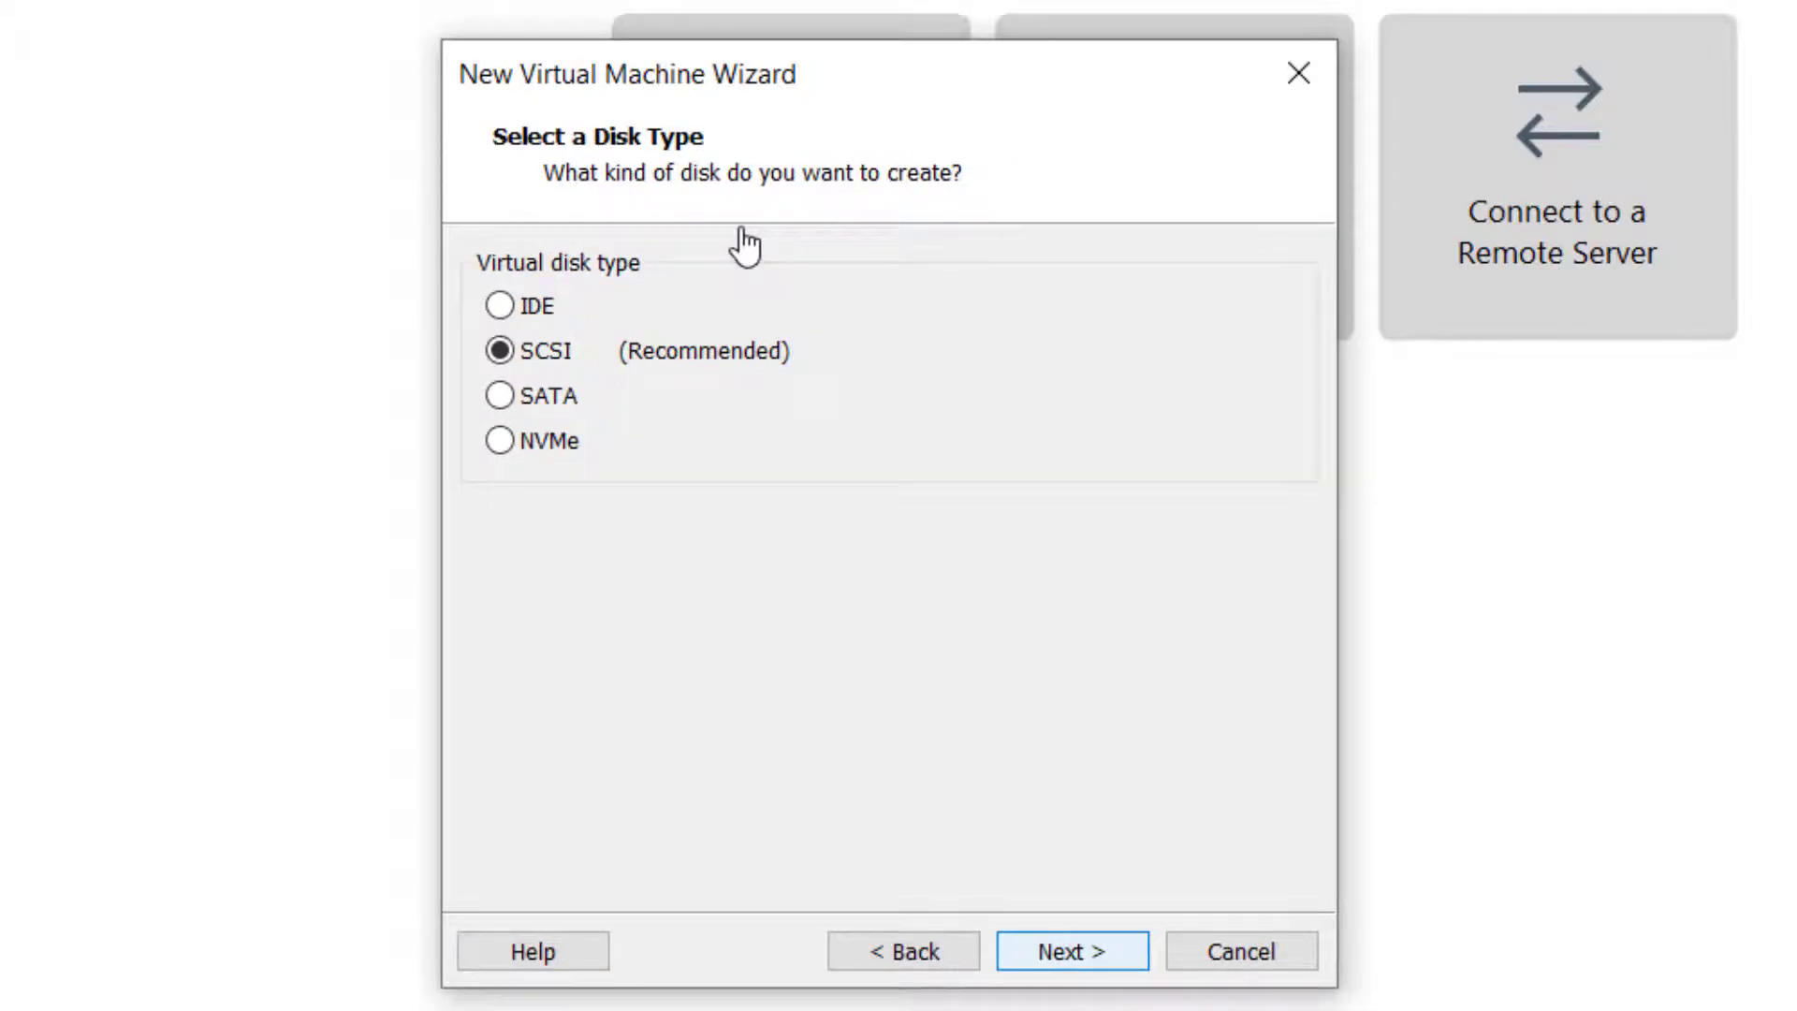
{"action": "key", "text": "Return"}
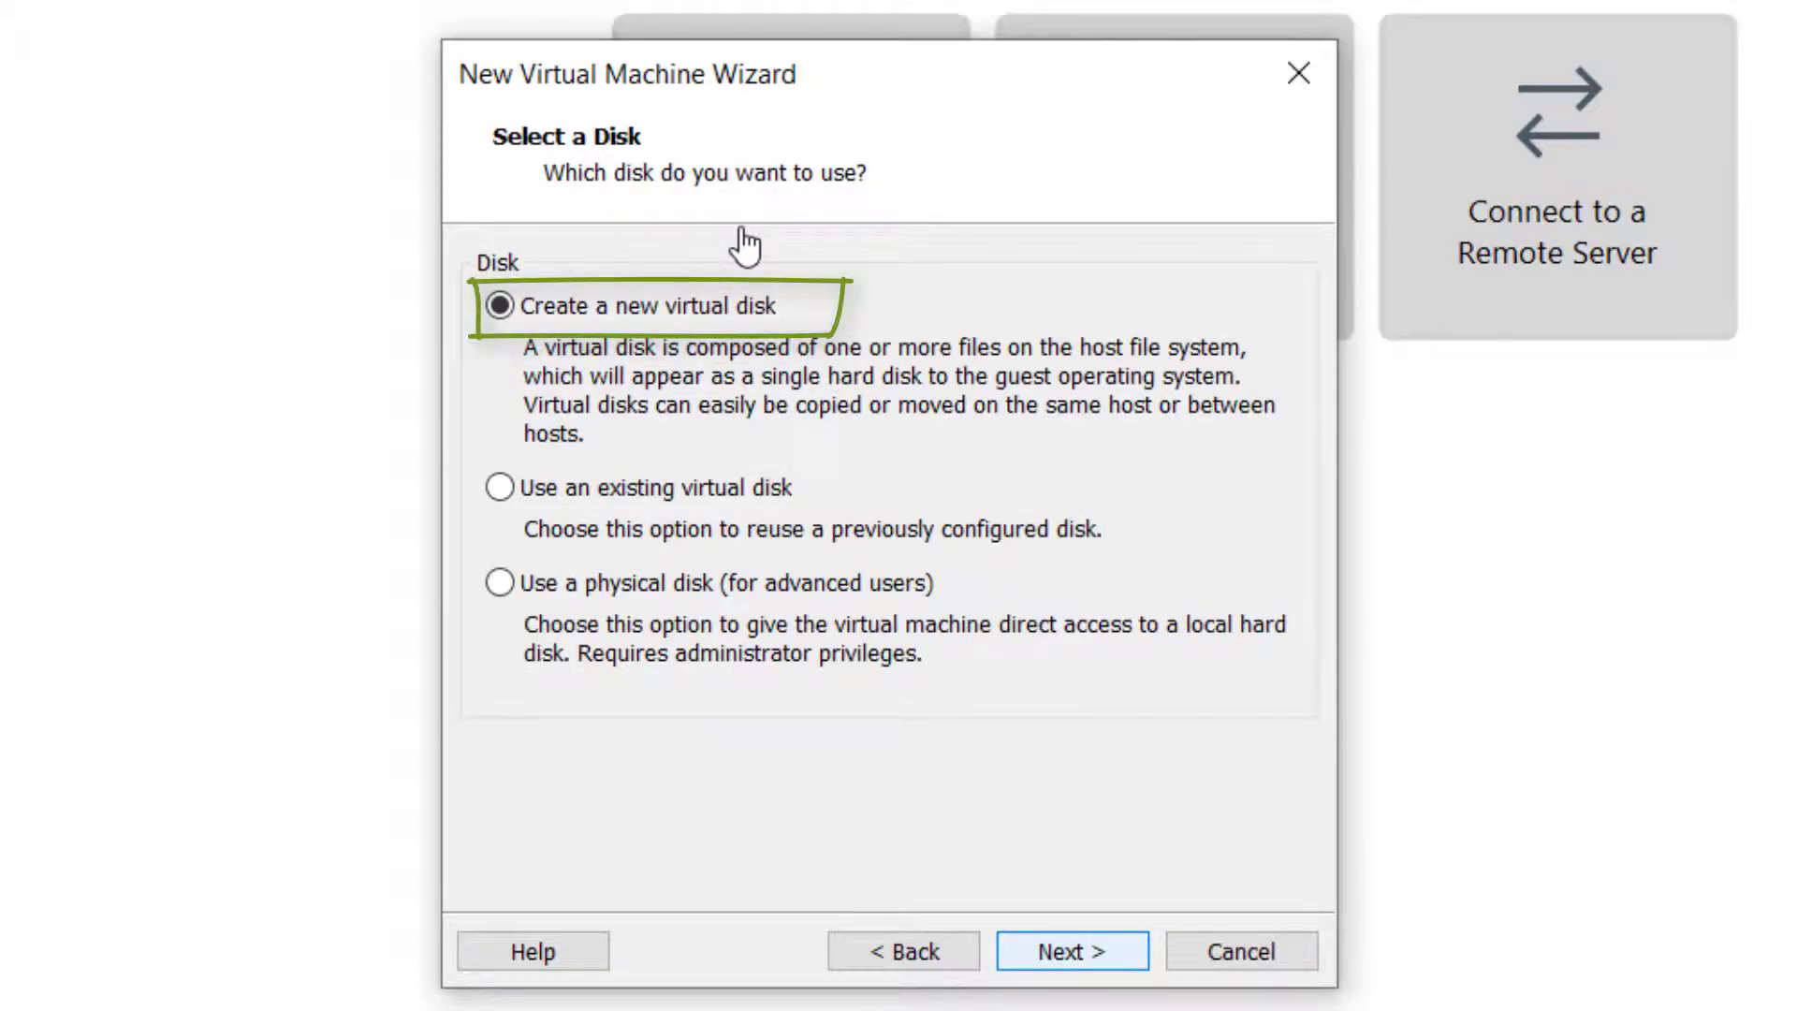
{"action": "key", "text": "Return"}
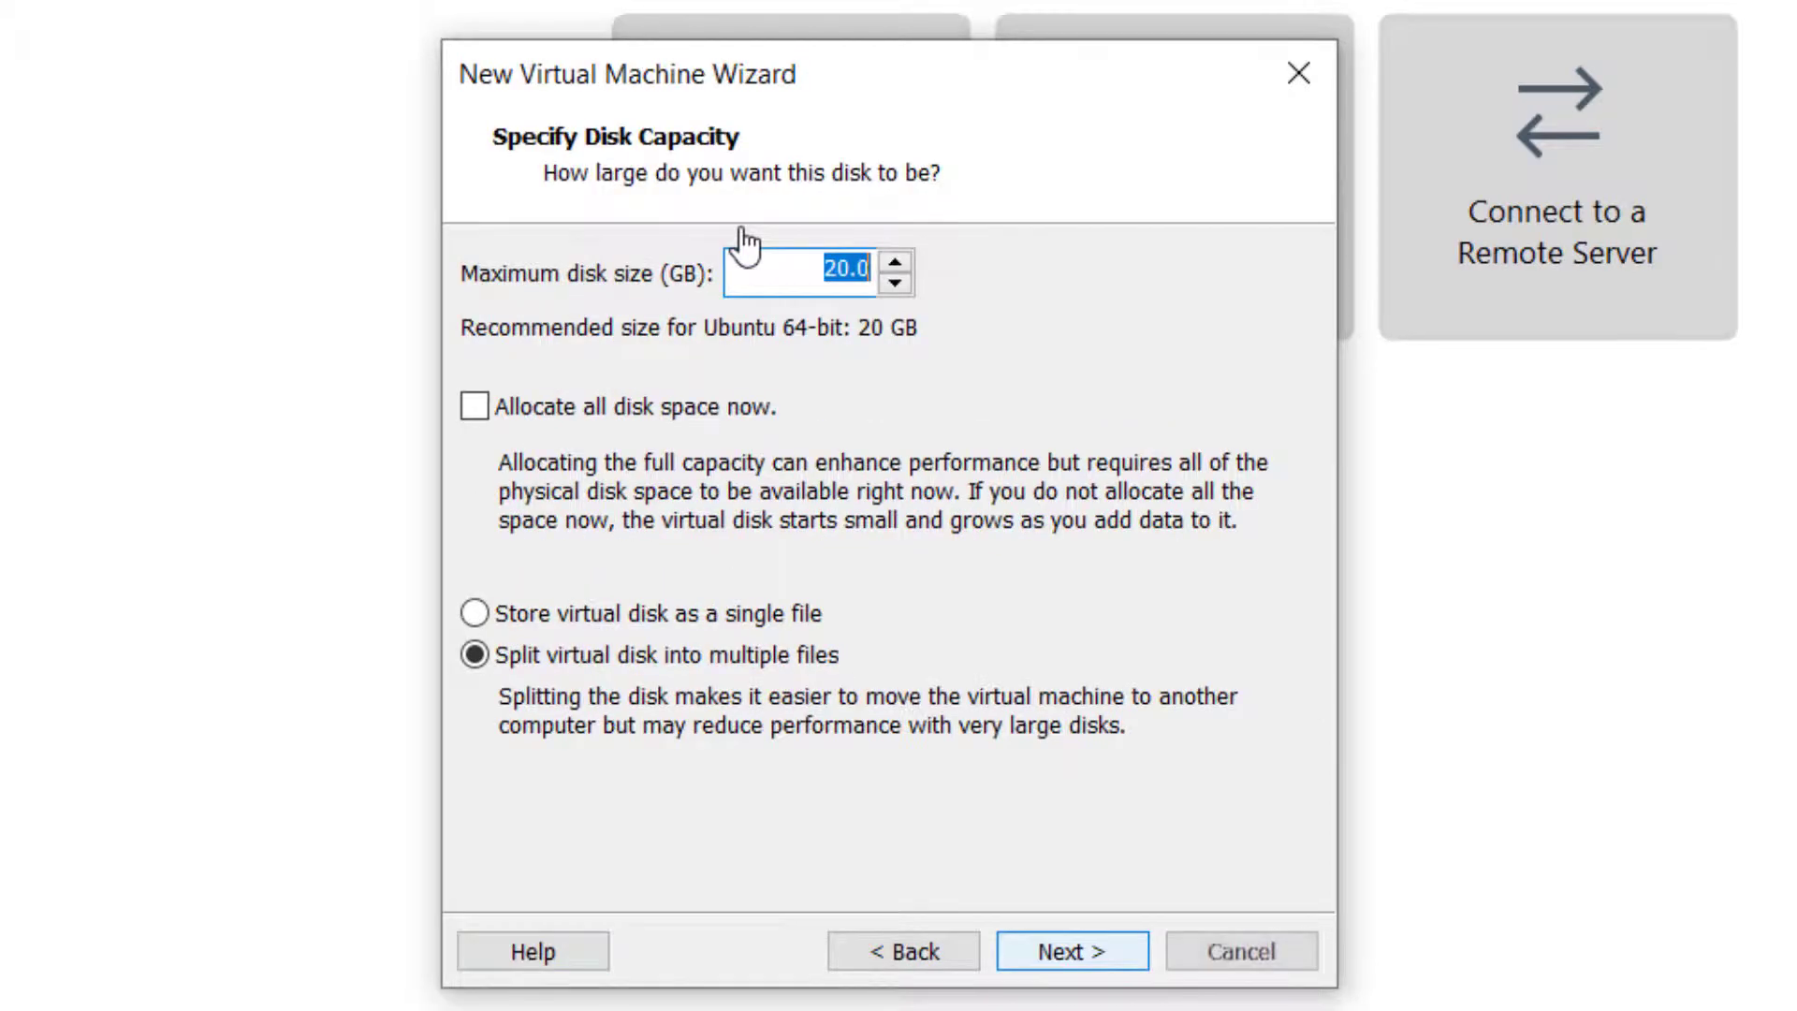
- Set the maximum disk size to 120 GB, stored as the single file NS3.29.vmdk, and finish creating the virtual machine
{"action": "type", "text": "120"}
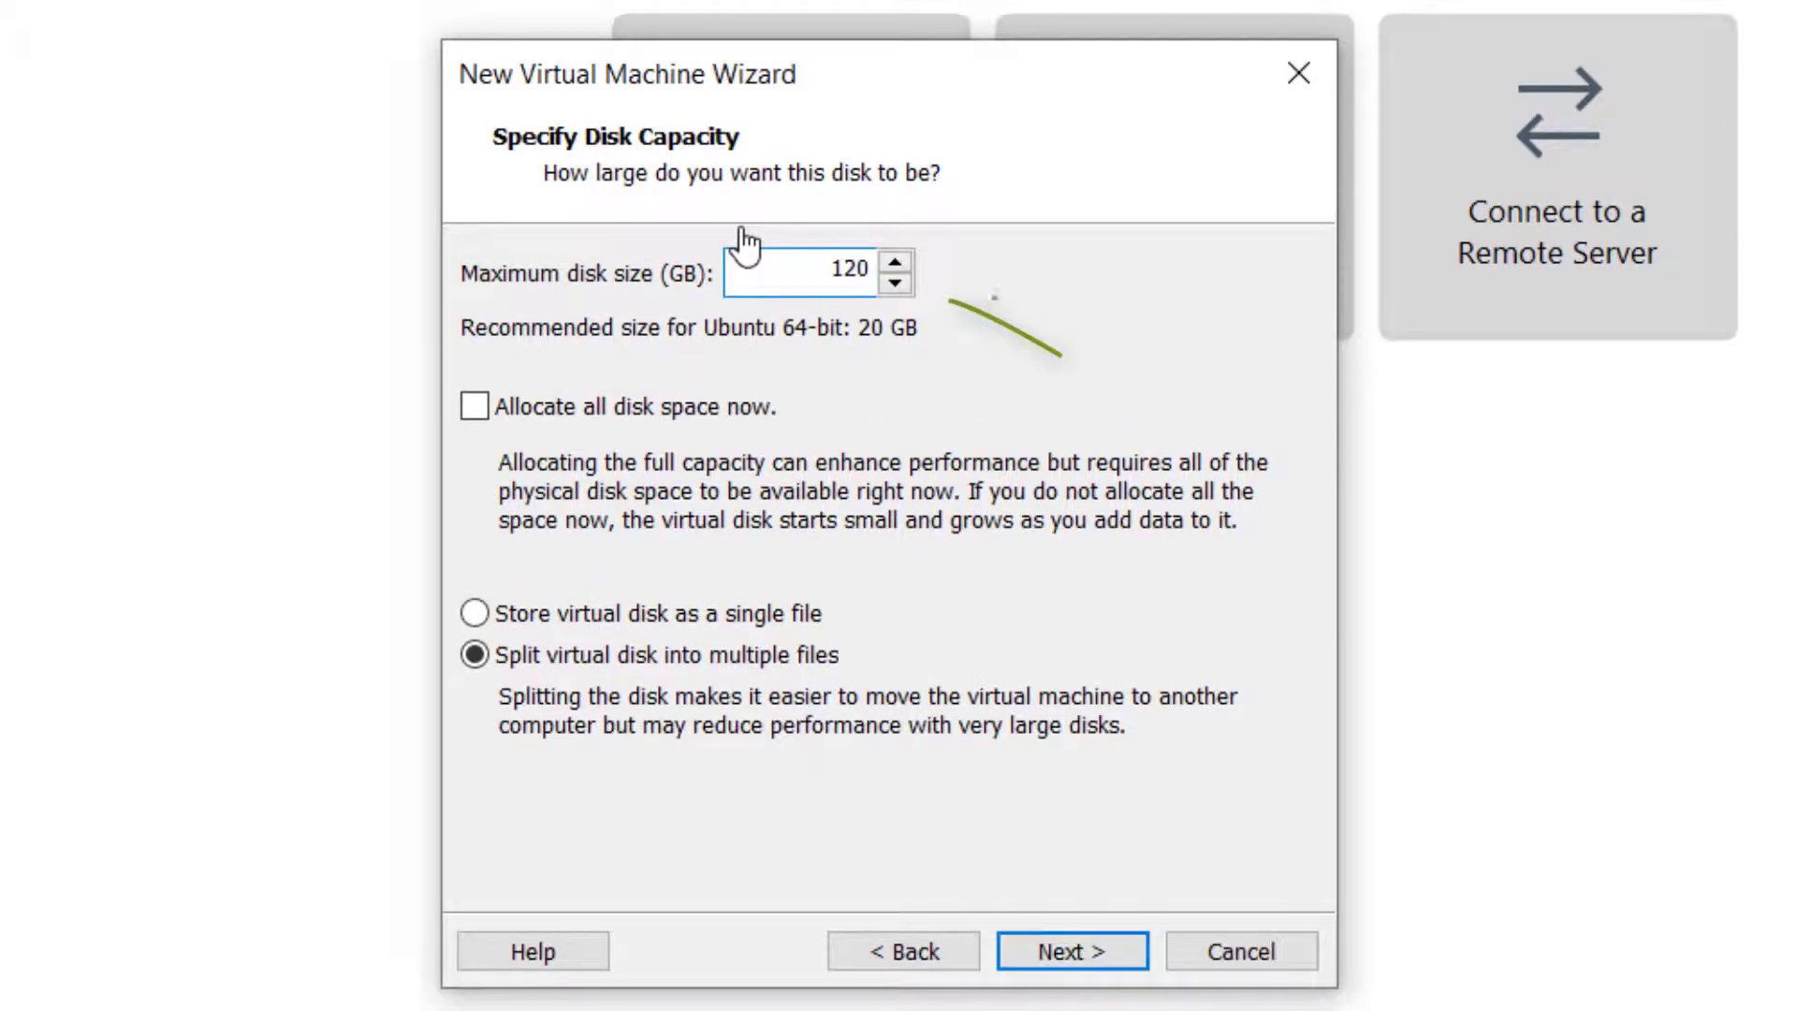
{"action": "left_click", "coordinate": [474, 613]}
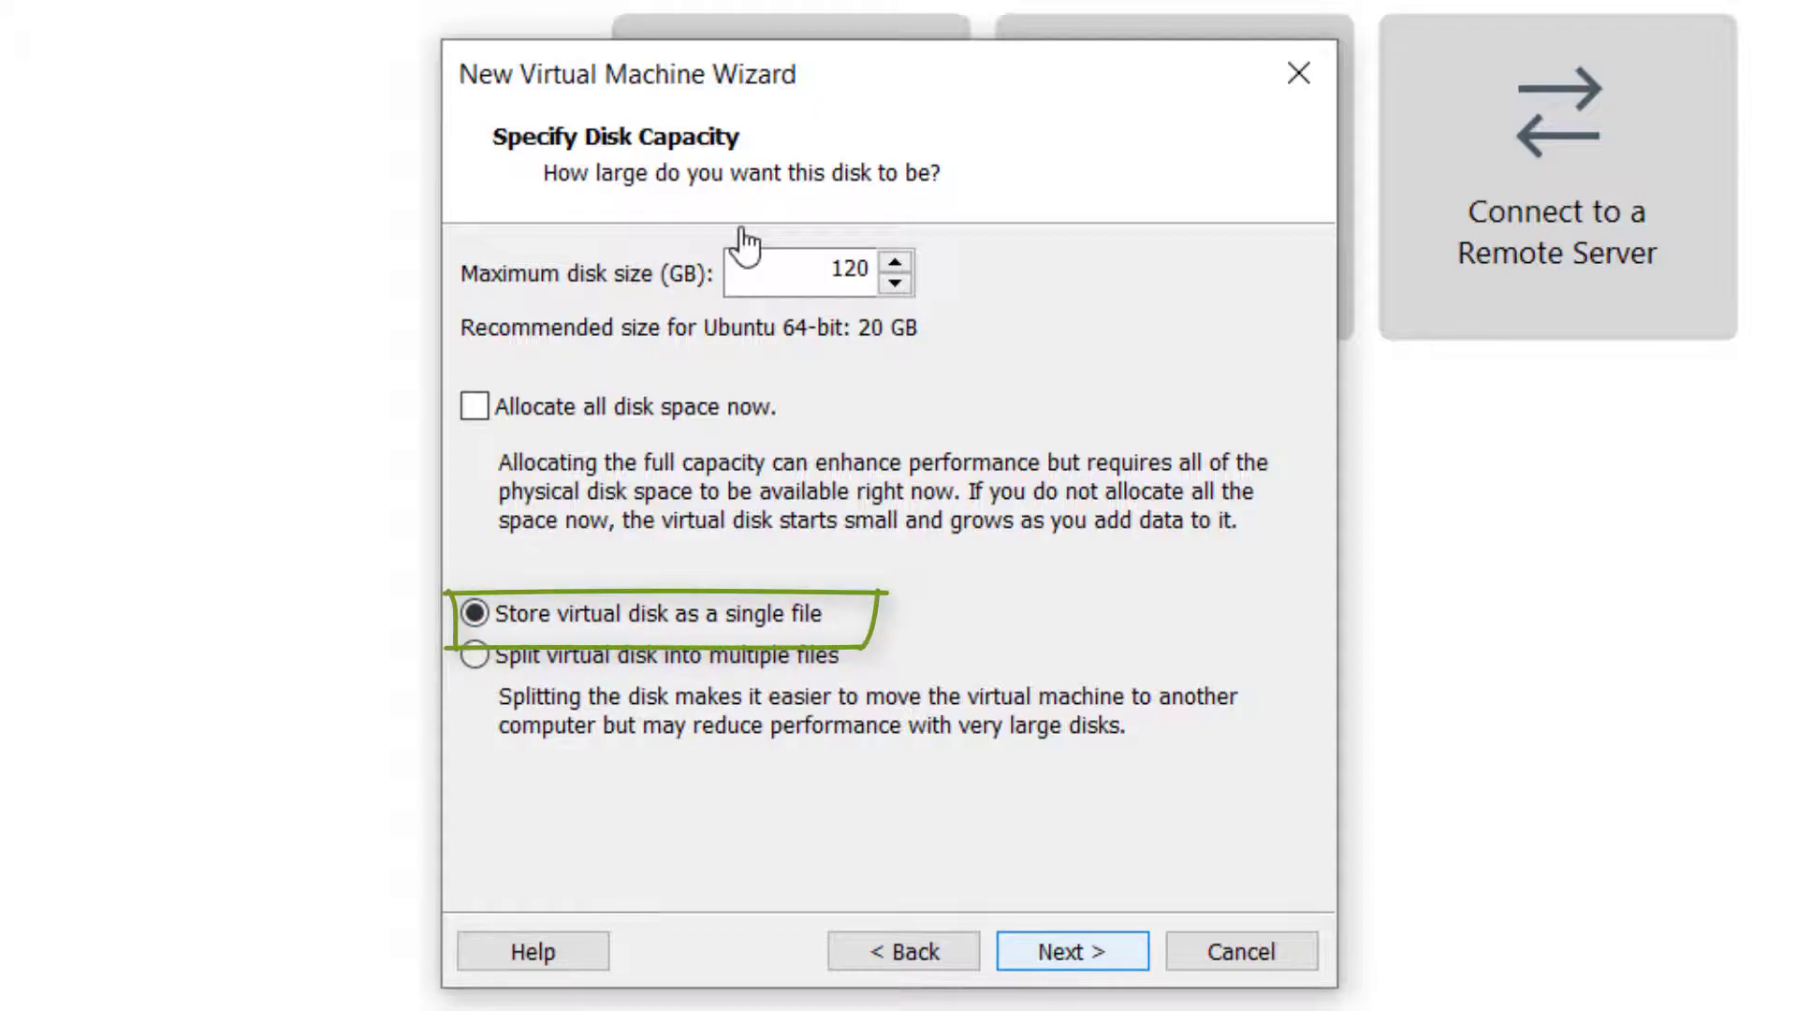
{"action": "key", "text": "Return"}
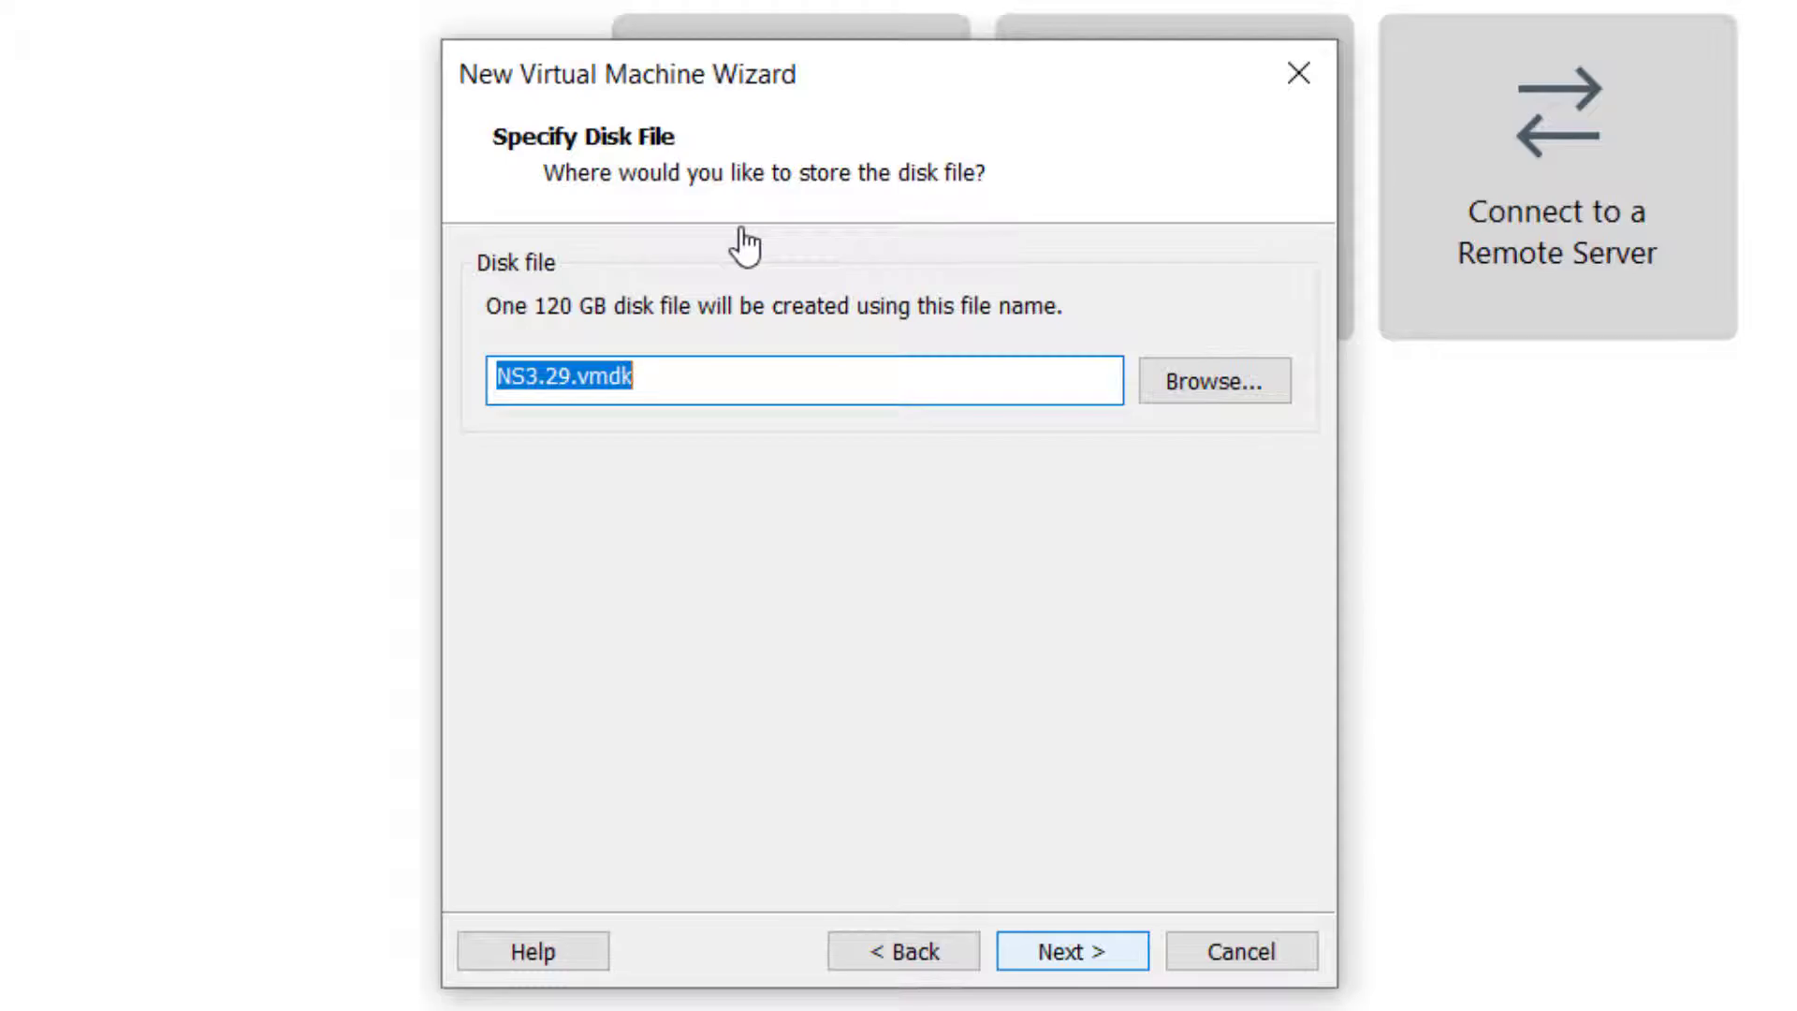
{"action": "key", "text": "Return"}
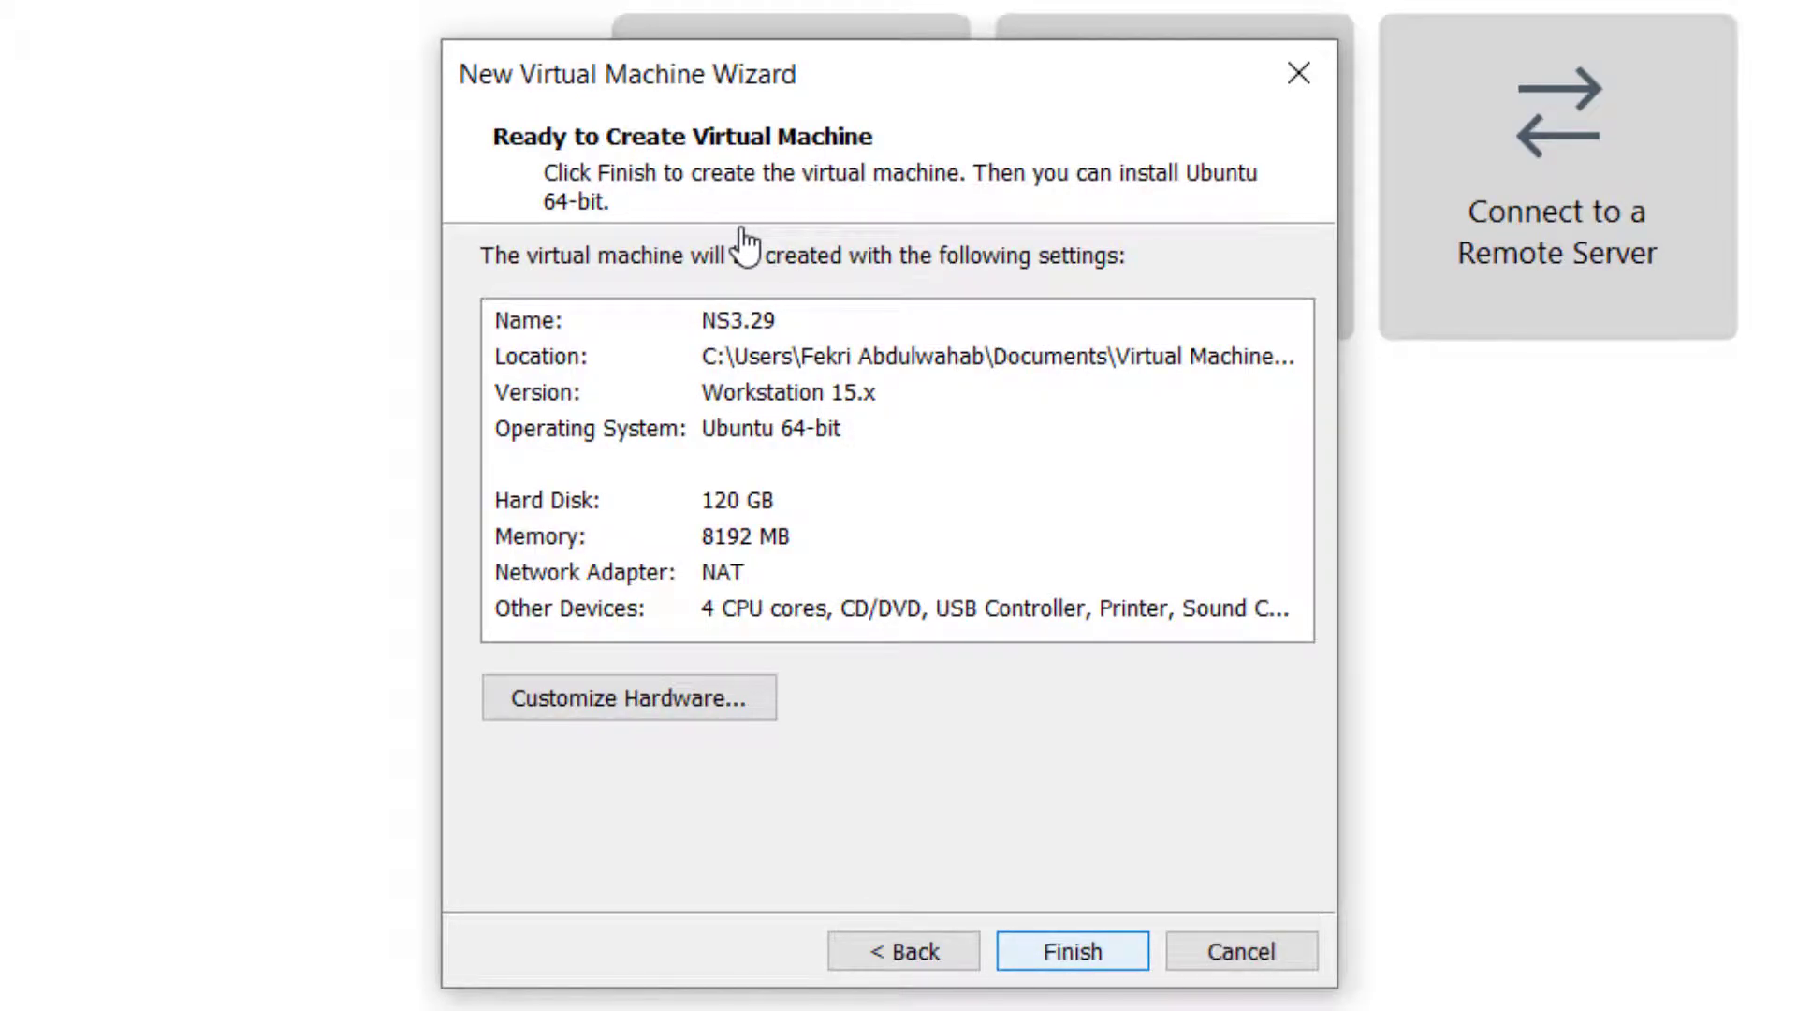
{"action": "key", "text": "Return"}
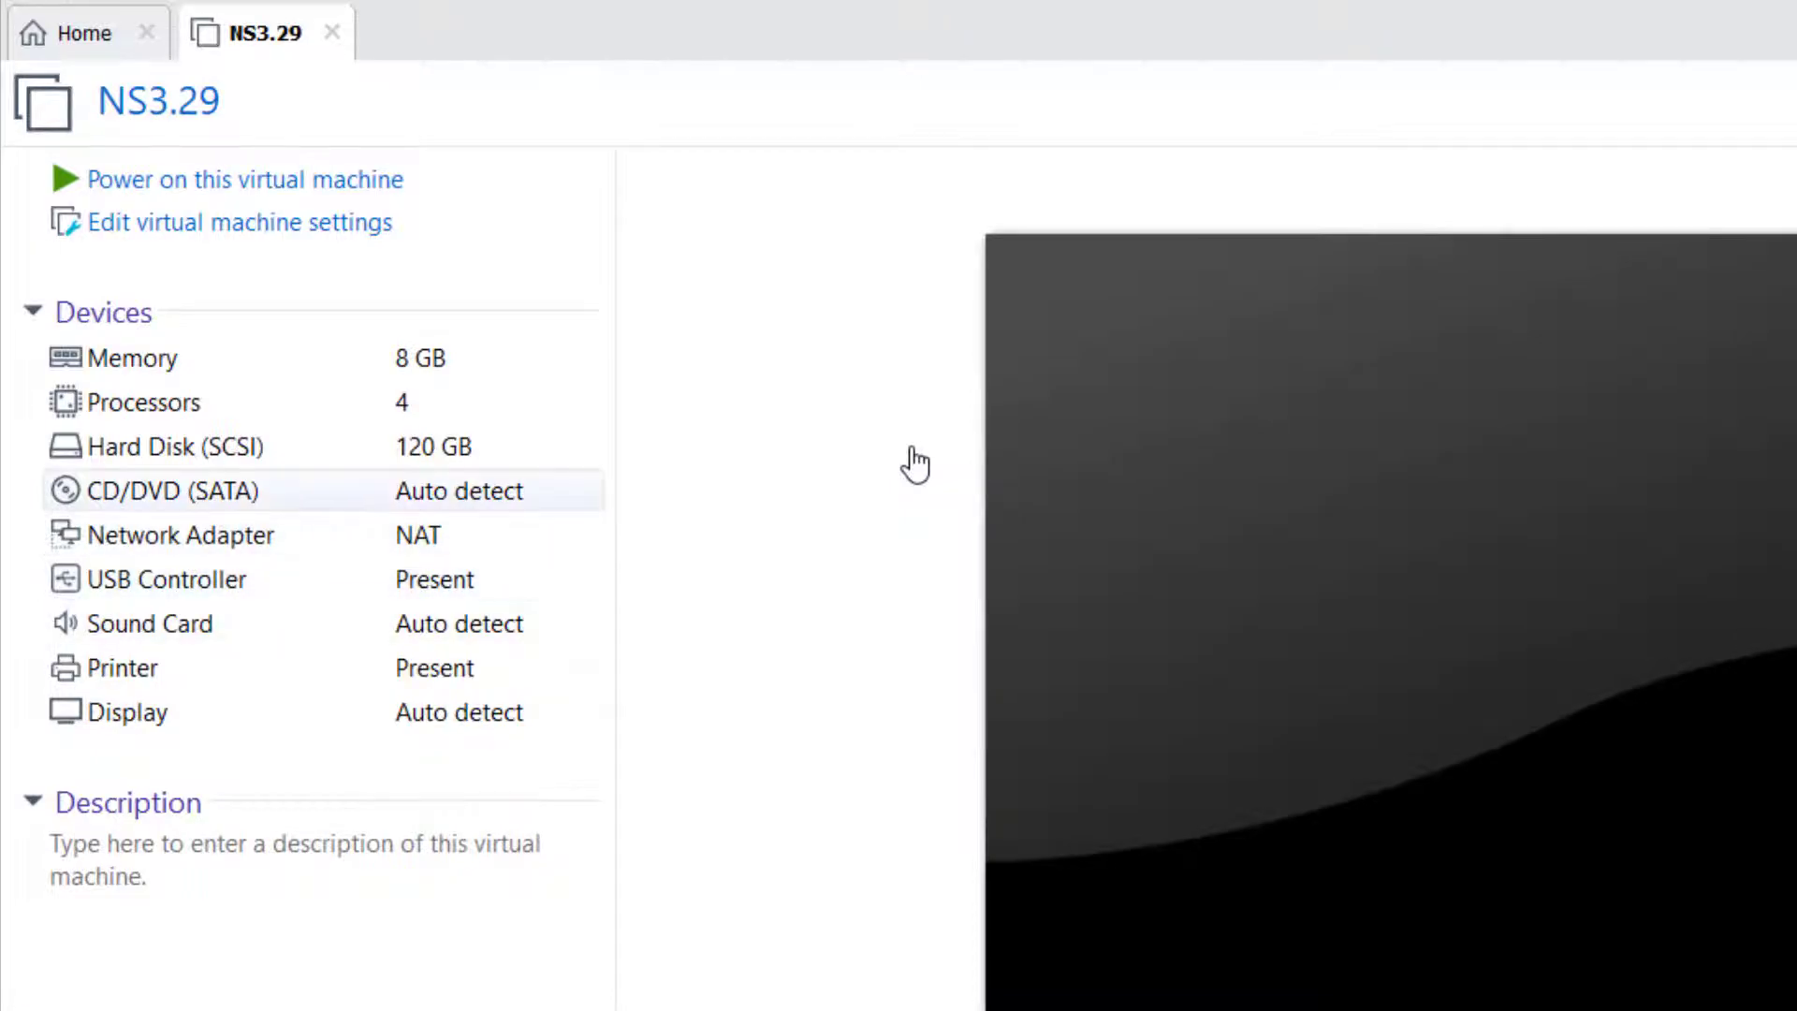
- Attach the ISO image ubuntu-18.04.2-desktop-amd64.iso to the virtual machine's CD/DVD drive and save the settings
{"action": "double_click", "coordinate": [173, 491]}
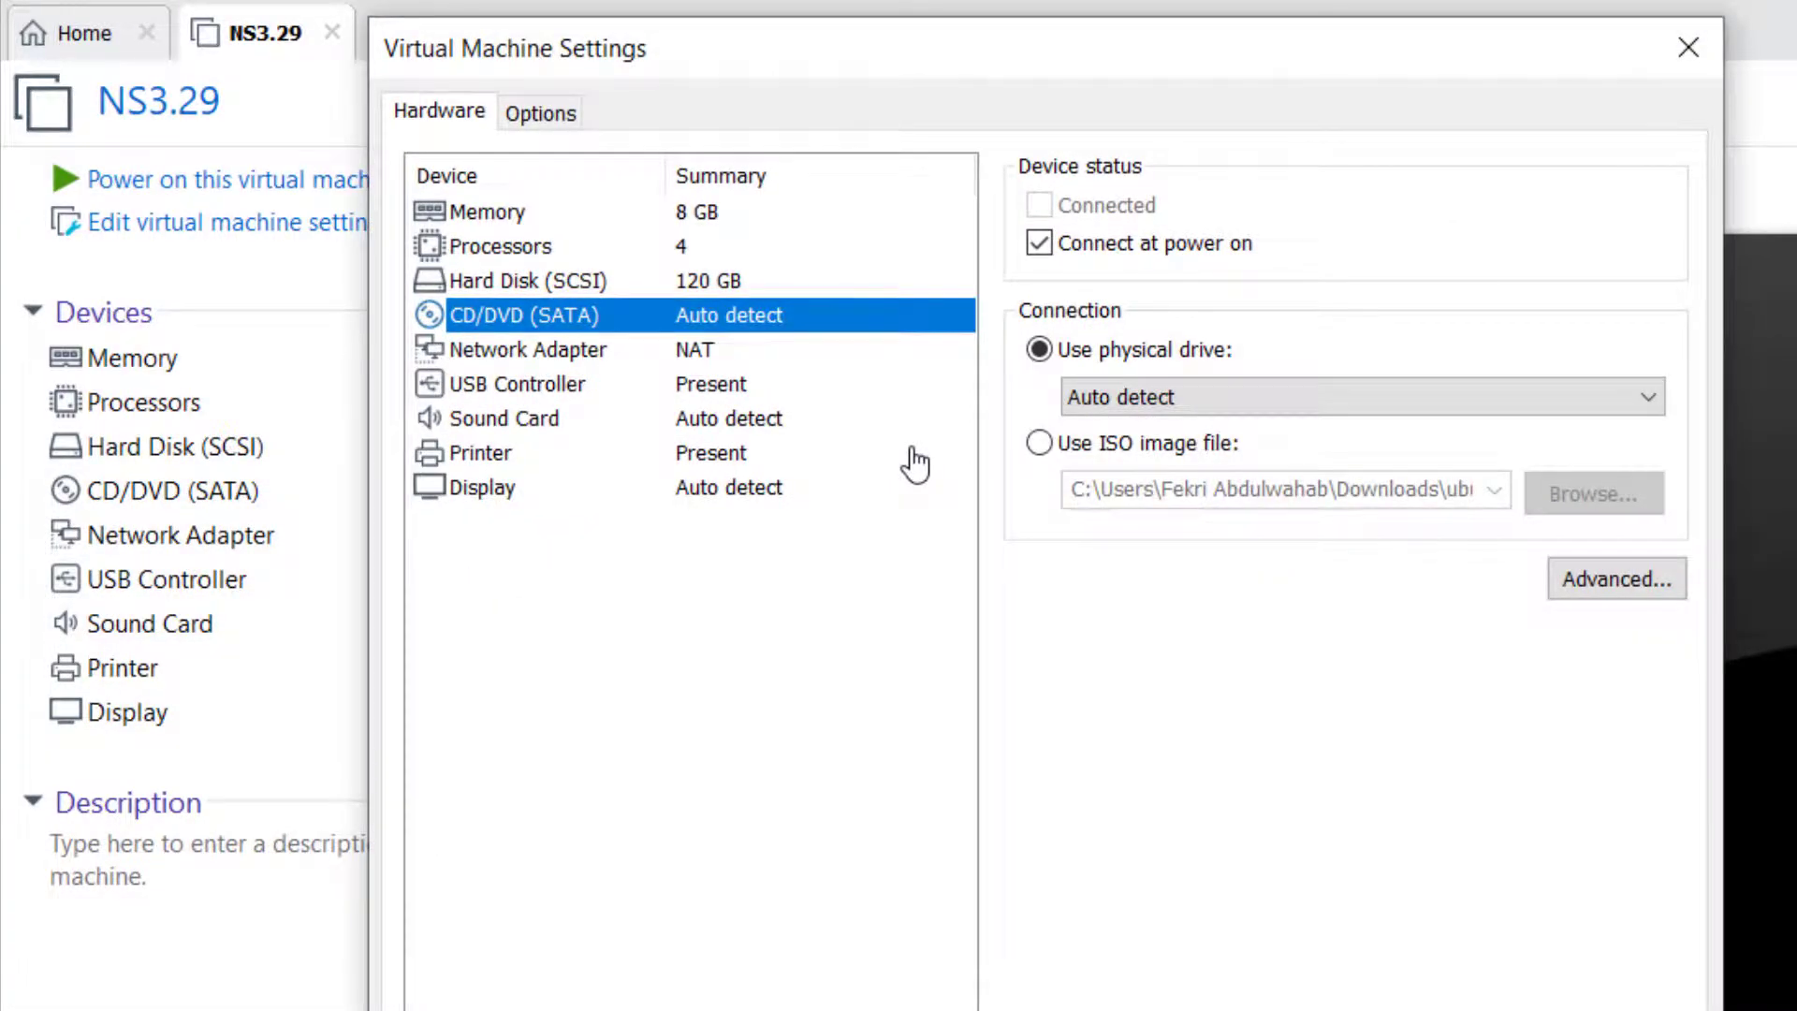
{"action": "left_click", "coordinate": [1039, 443]}
{"action": "left_click", "coordinate": [1594, 493]}
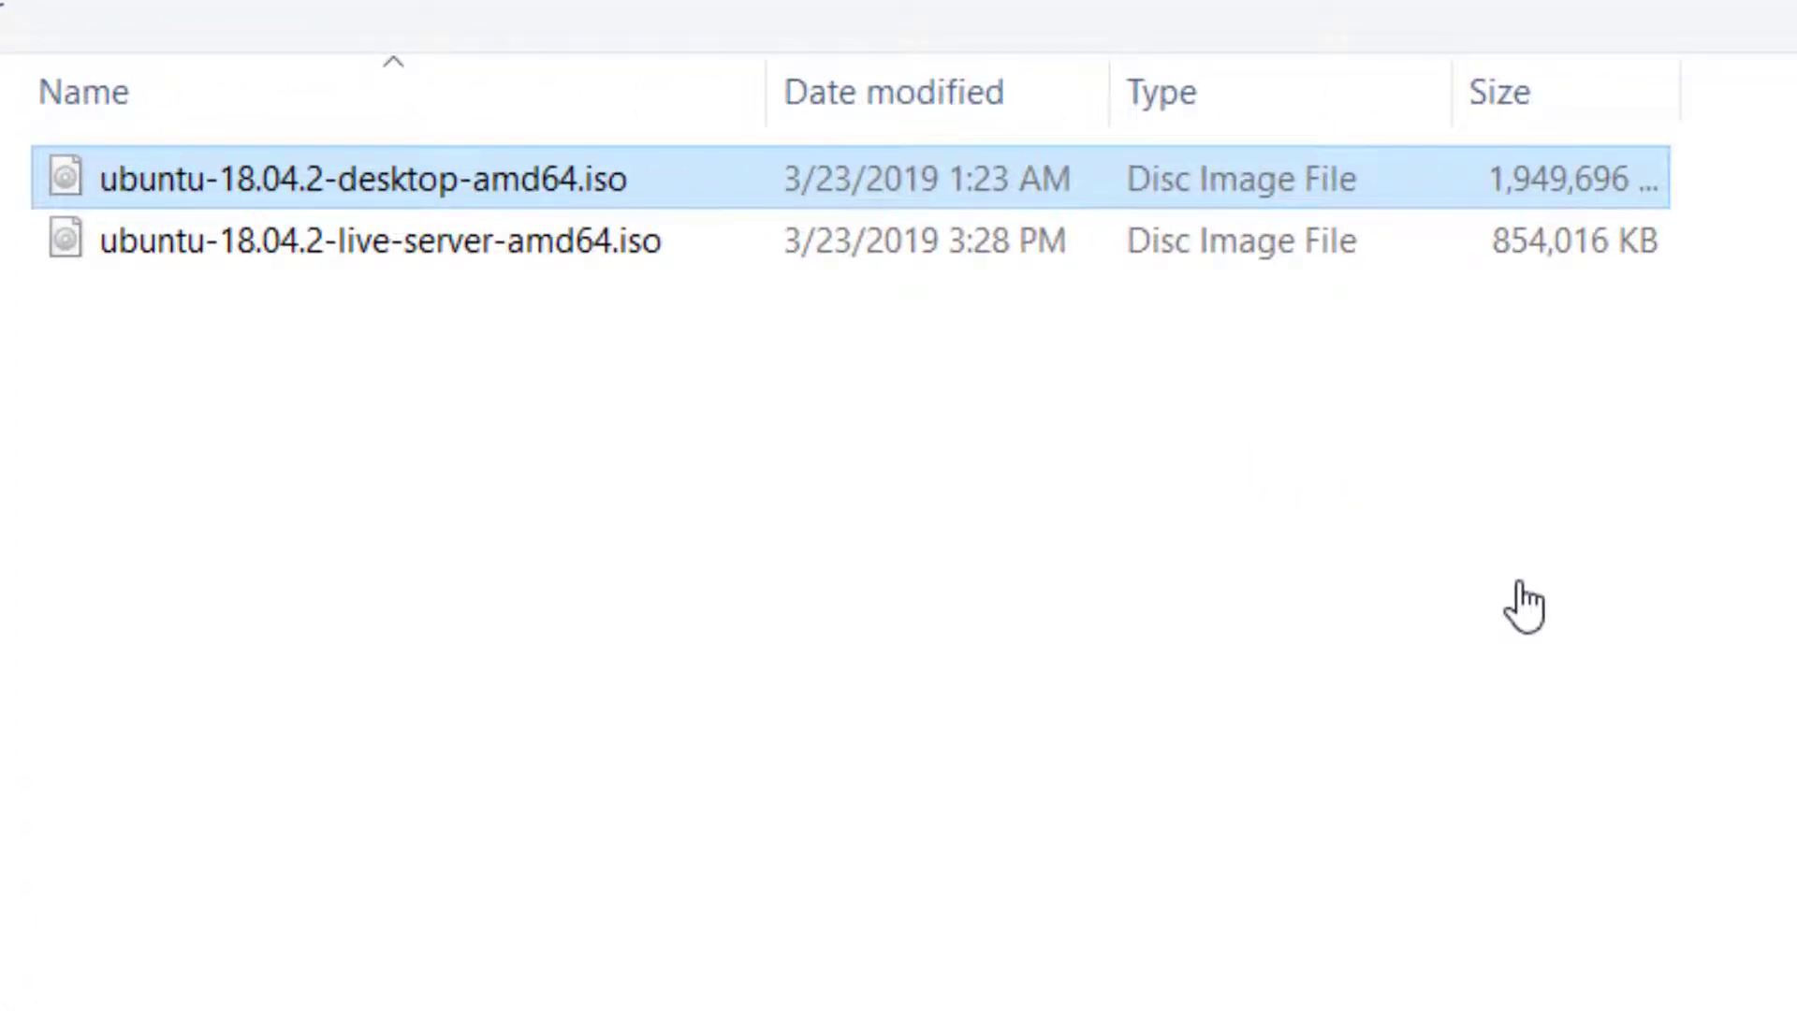
{"action": "key", "text": "Return"}
{"action": "left_click", "coordinate": [1104, 977]}
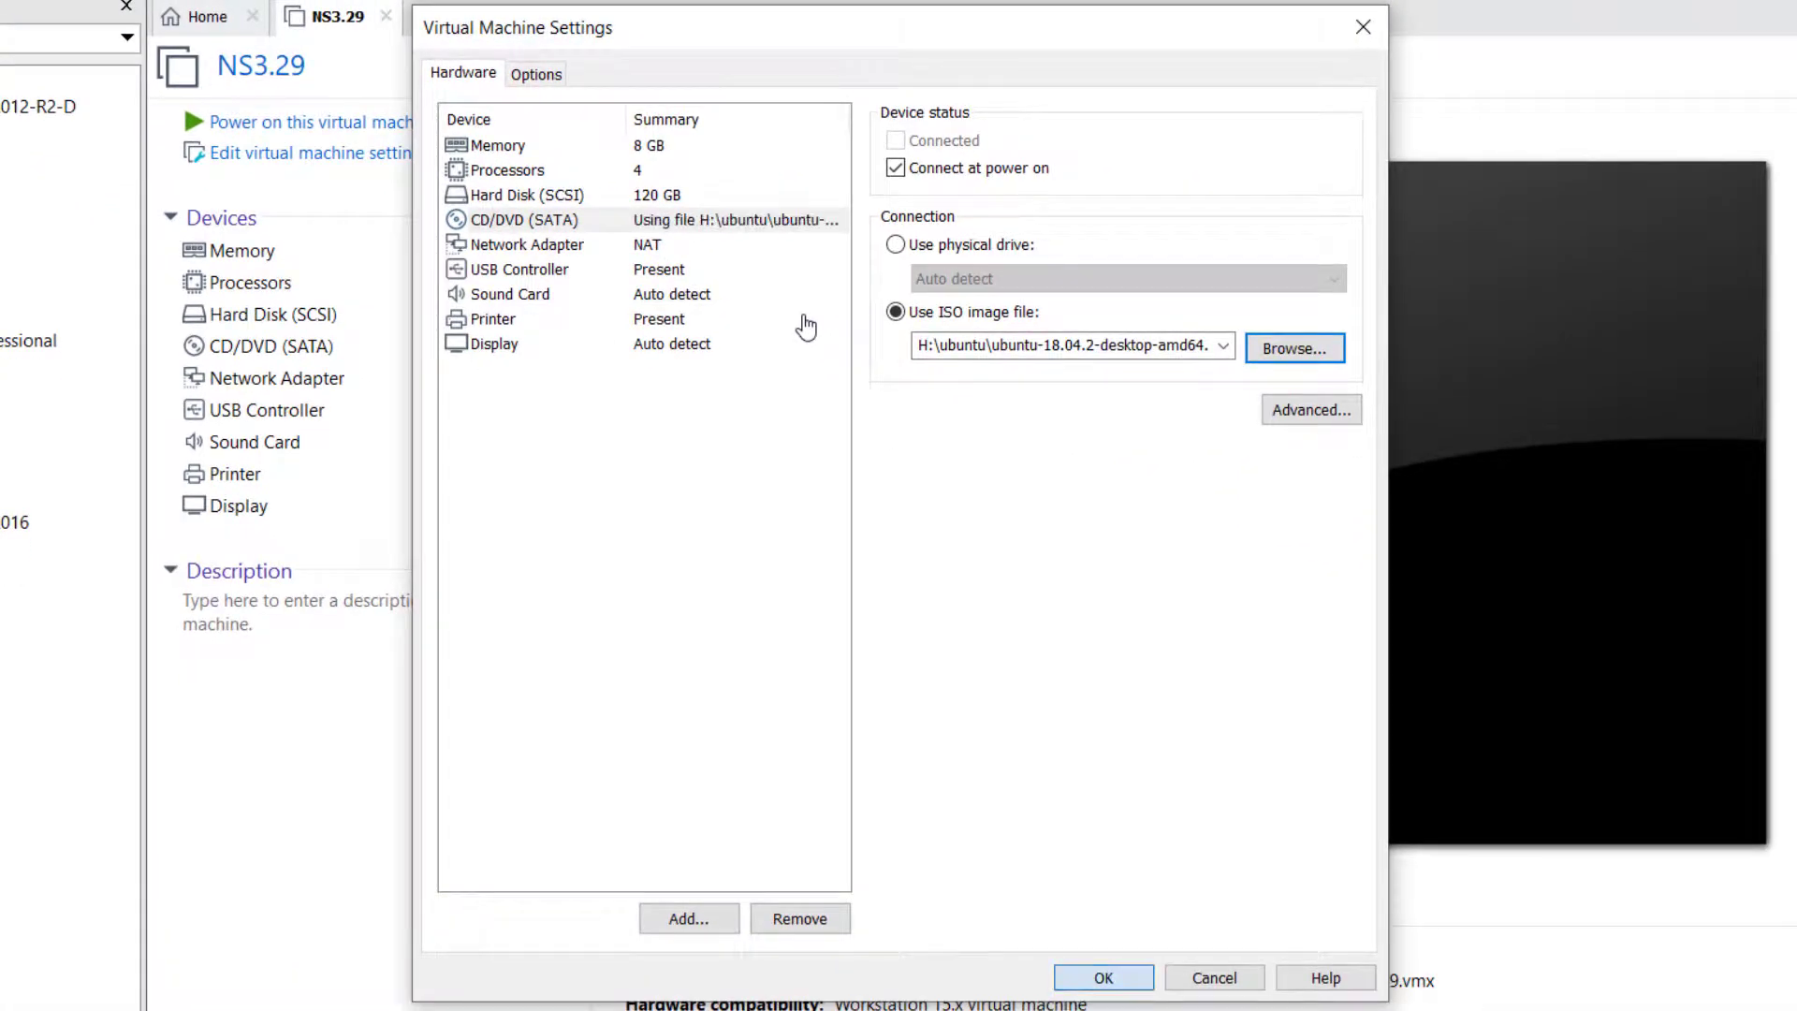
{"action": "key", "text": "Return"}
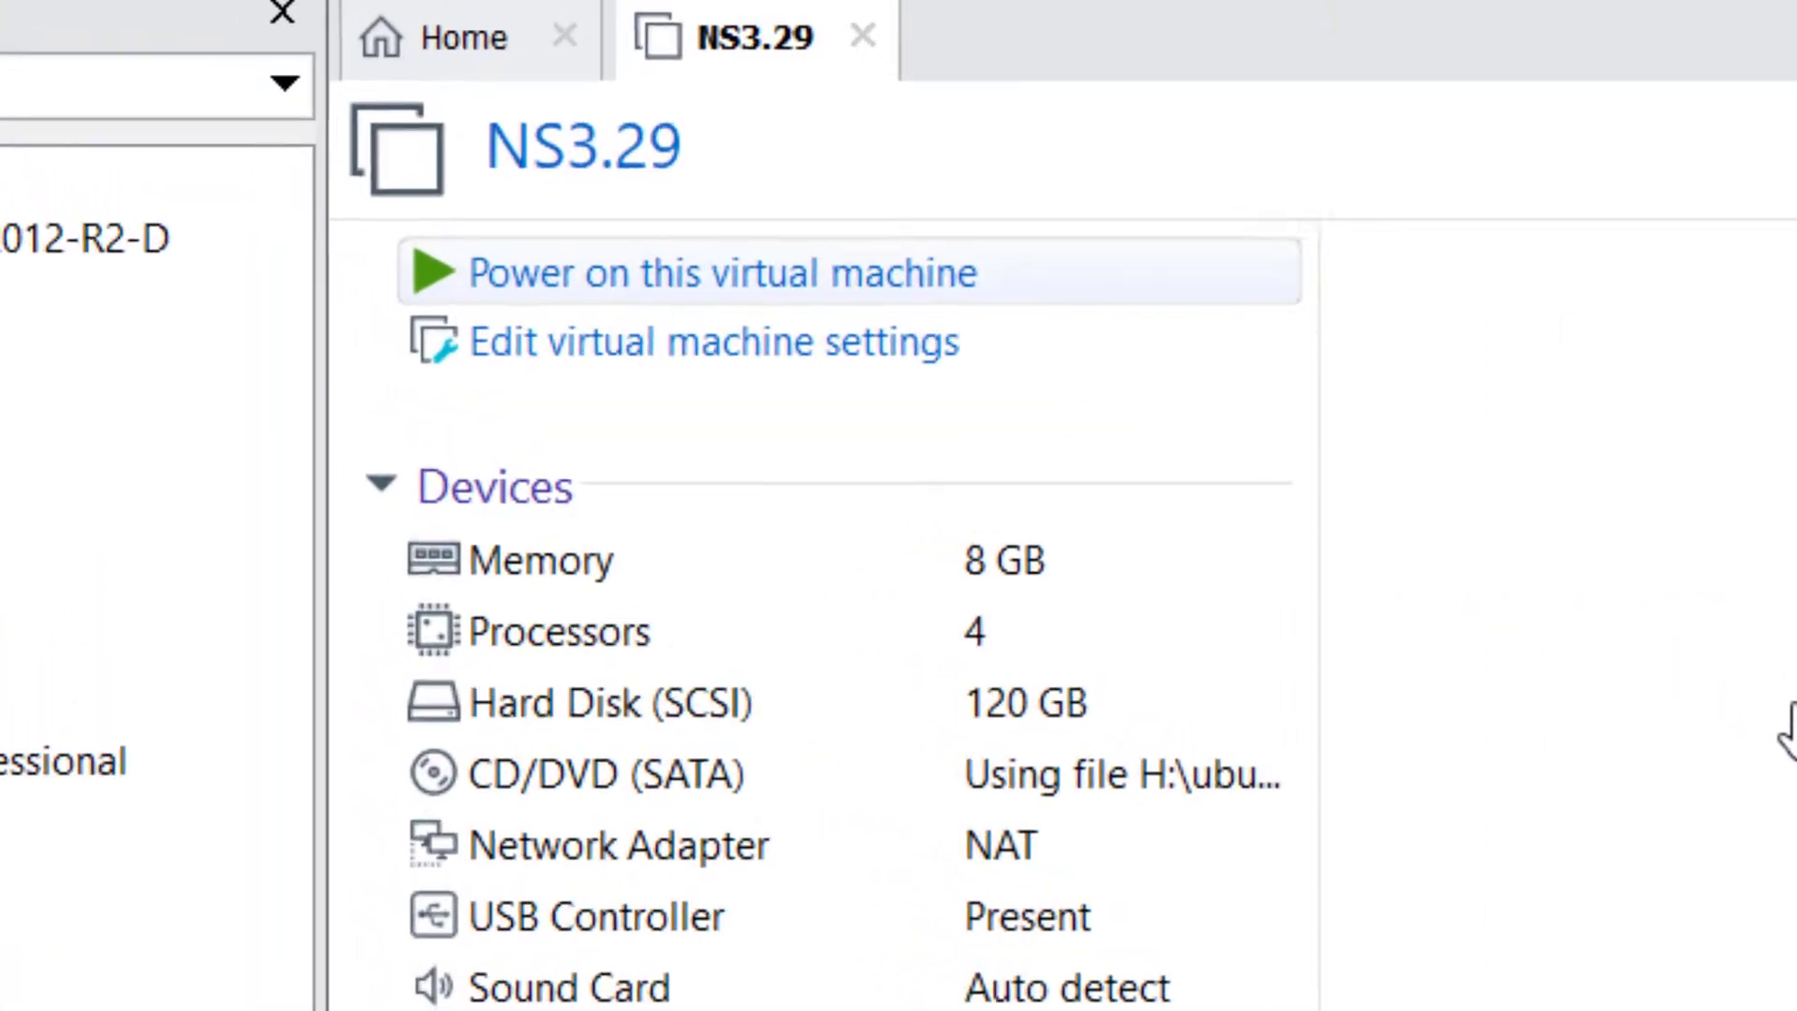
- Power on the virtual machine and set the Ubuntu installer's keyboard layout to the second listed French variant
{"action": "left_click", "coordinate": [323, 122]}
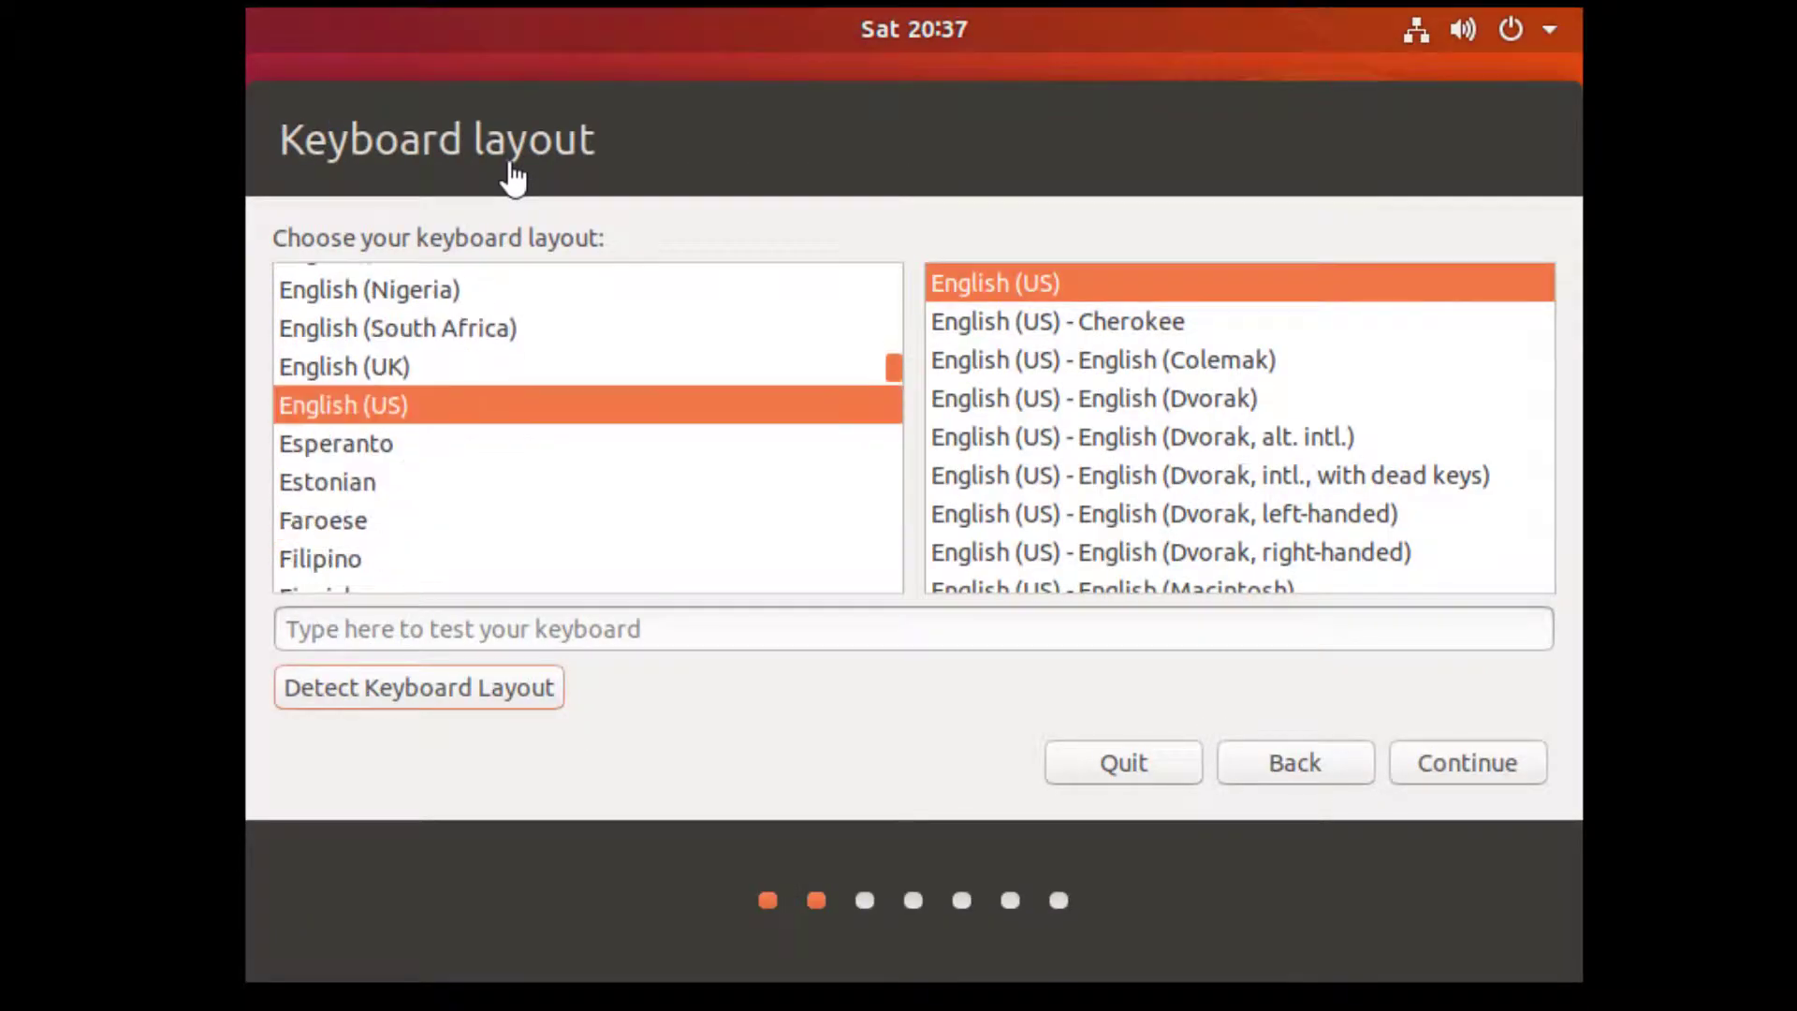
{"action": "left_click_drag", "start_coordinate": [894, 368], "coordinate": [895, 389]}
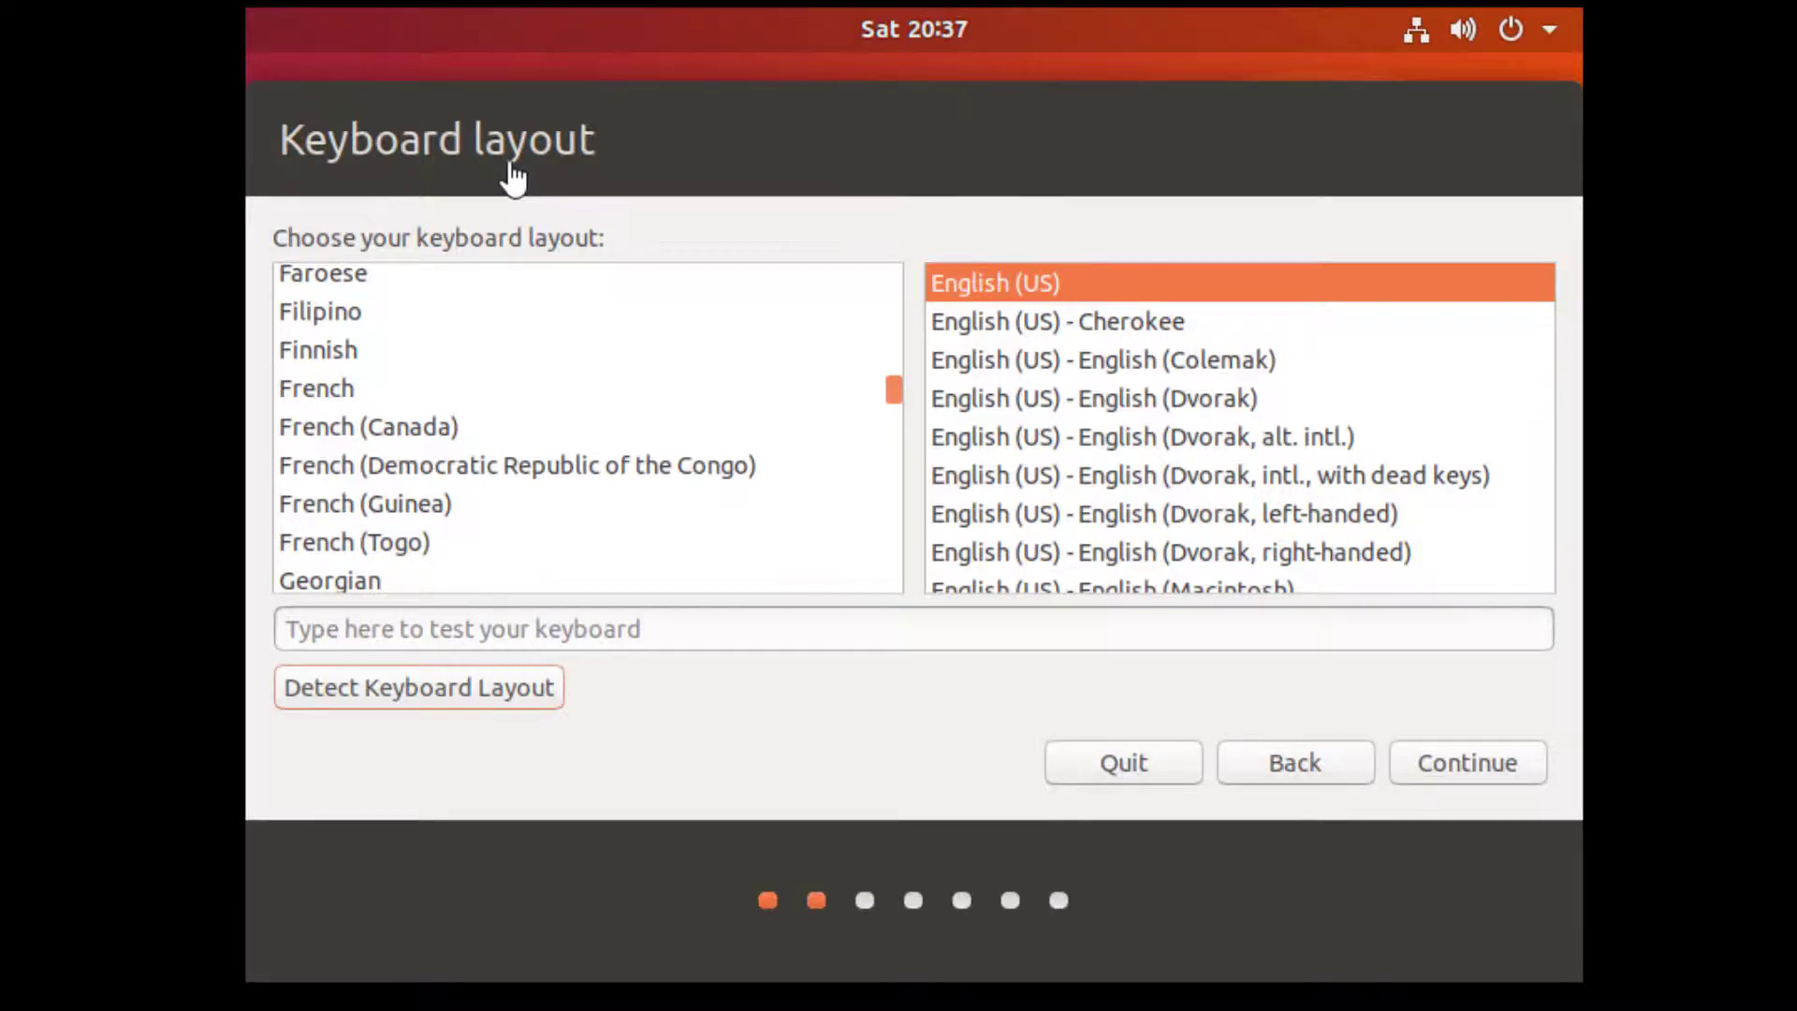
{"action": "left_click", "coordinate": [316, 388]}
{"action": "left_click", "coordinate": [1110, 322]}
{"action": "left_click", "coordinate": [1528, 762]}
- Choose a minimal installation with updates downloaded during setup, and erase the disk to install Ubuntu, confirming the disk changes
{"action": "left_click", "coordinate": [298, 366]}
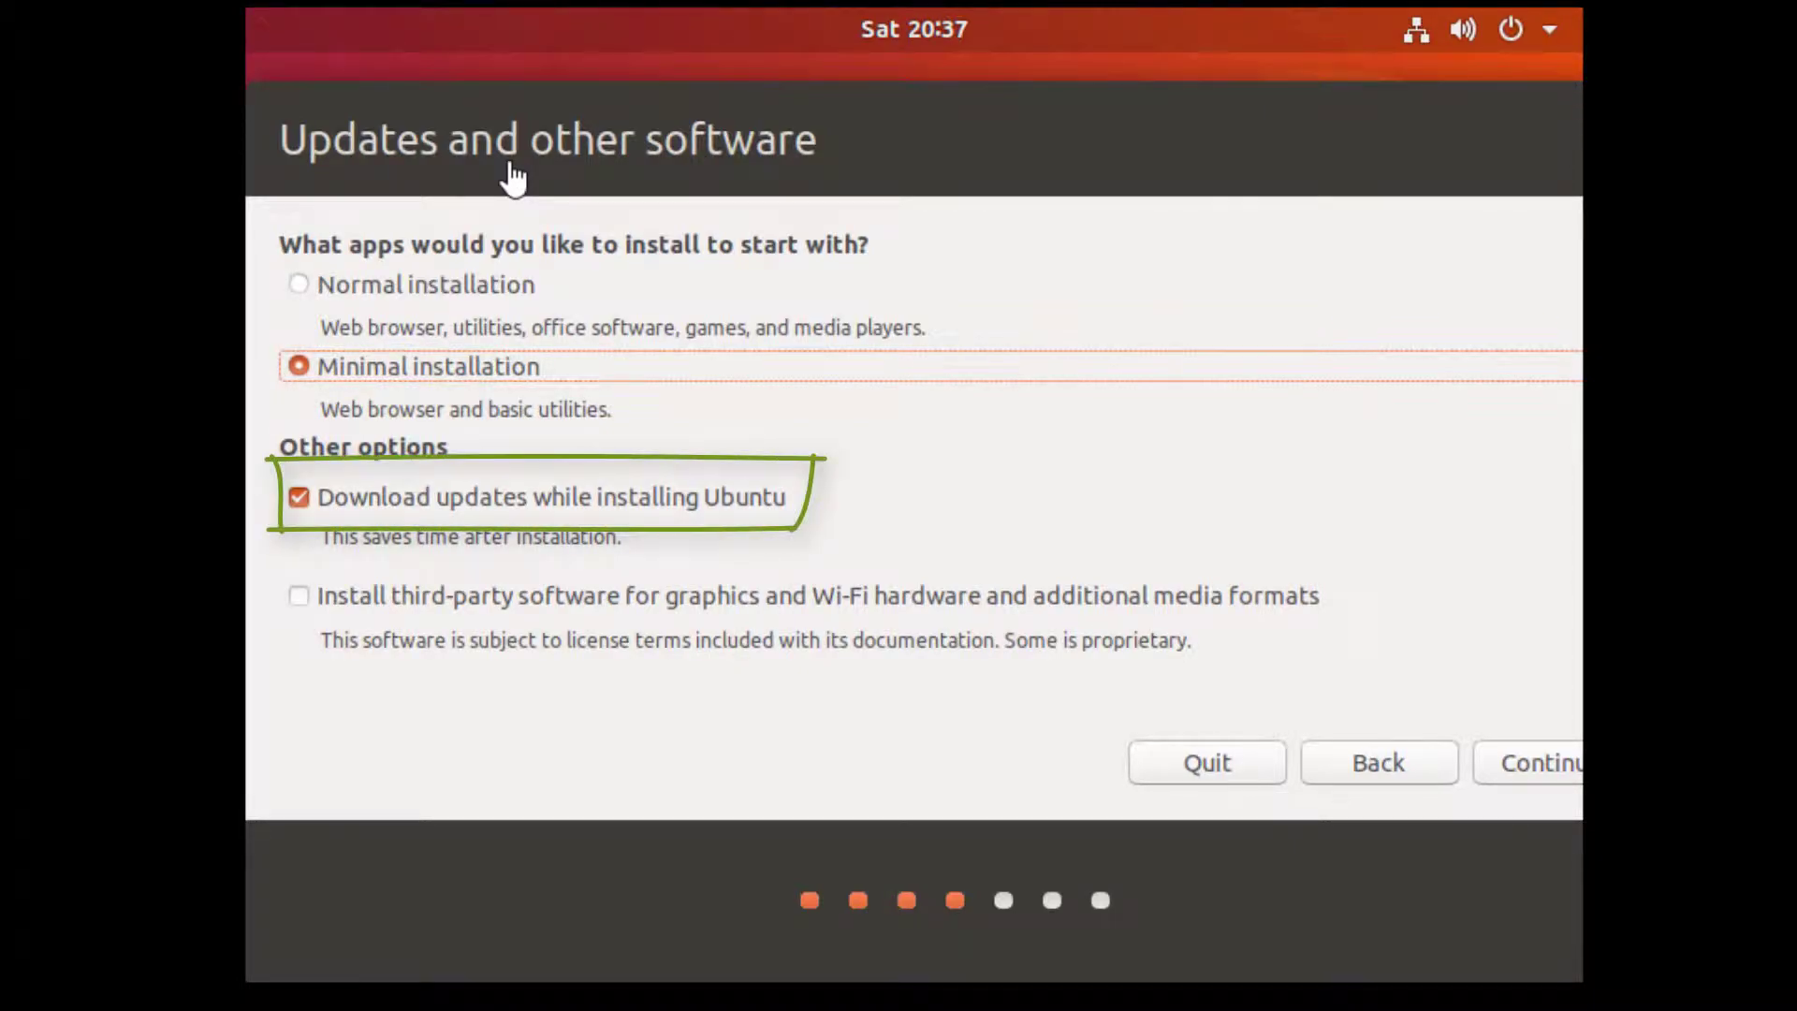
{"action": "left_click", "coordinate": [1528, 763]}
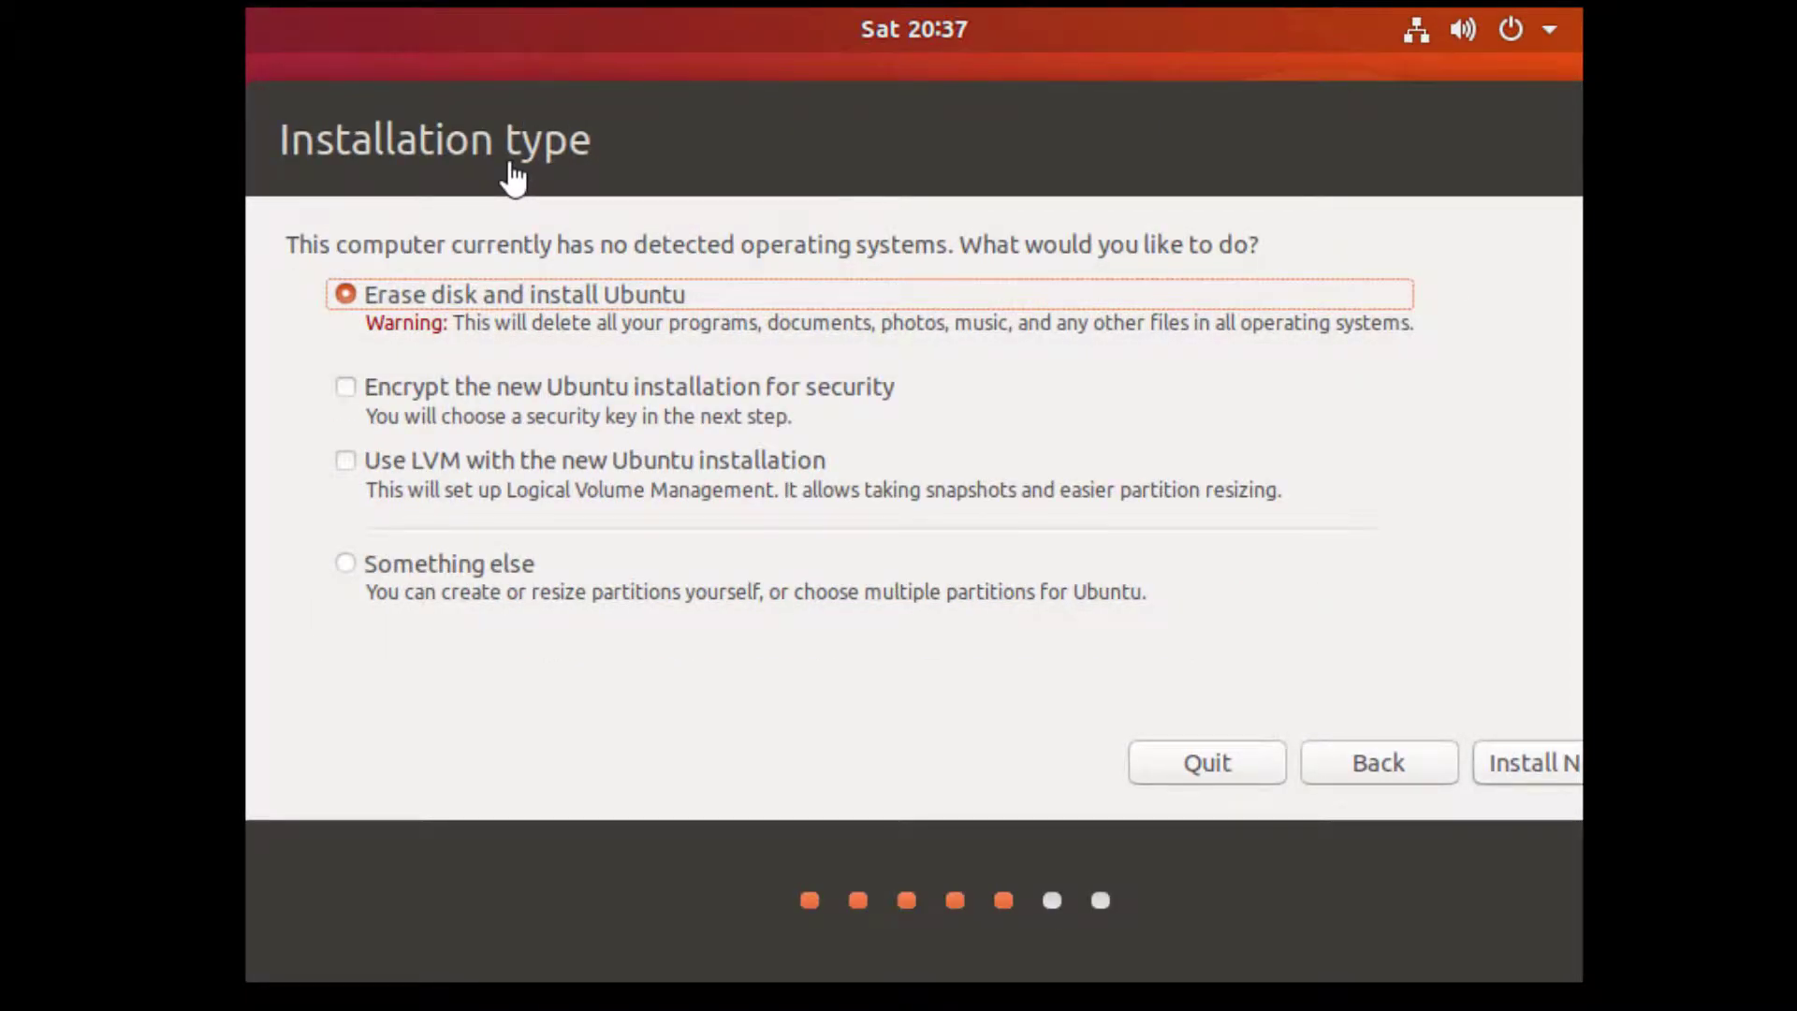
{"action": "key", "text": "Return"}
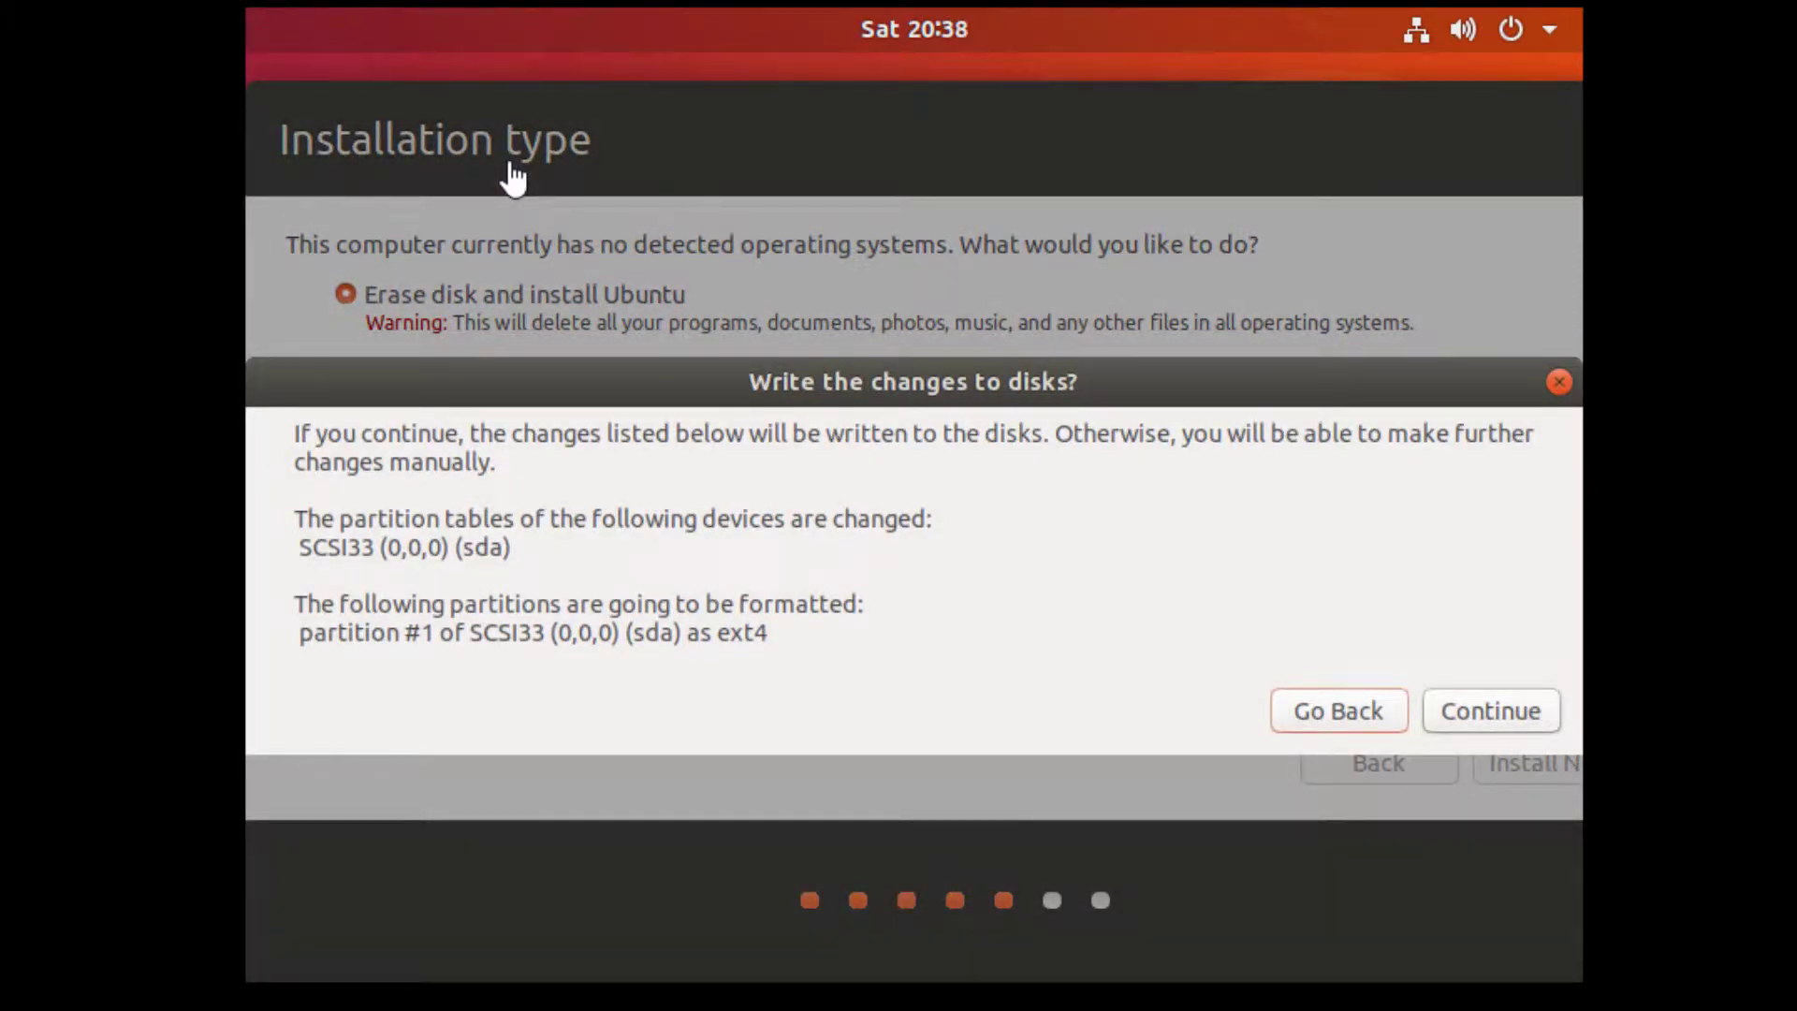
{"action": "key", "text": "Return"}
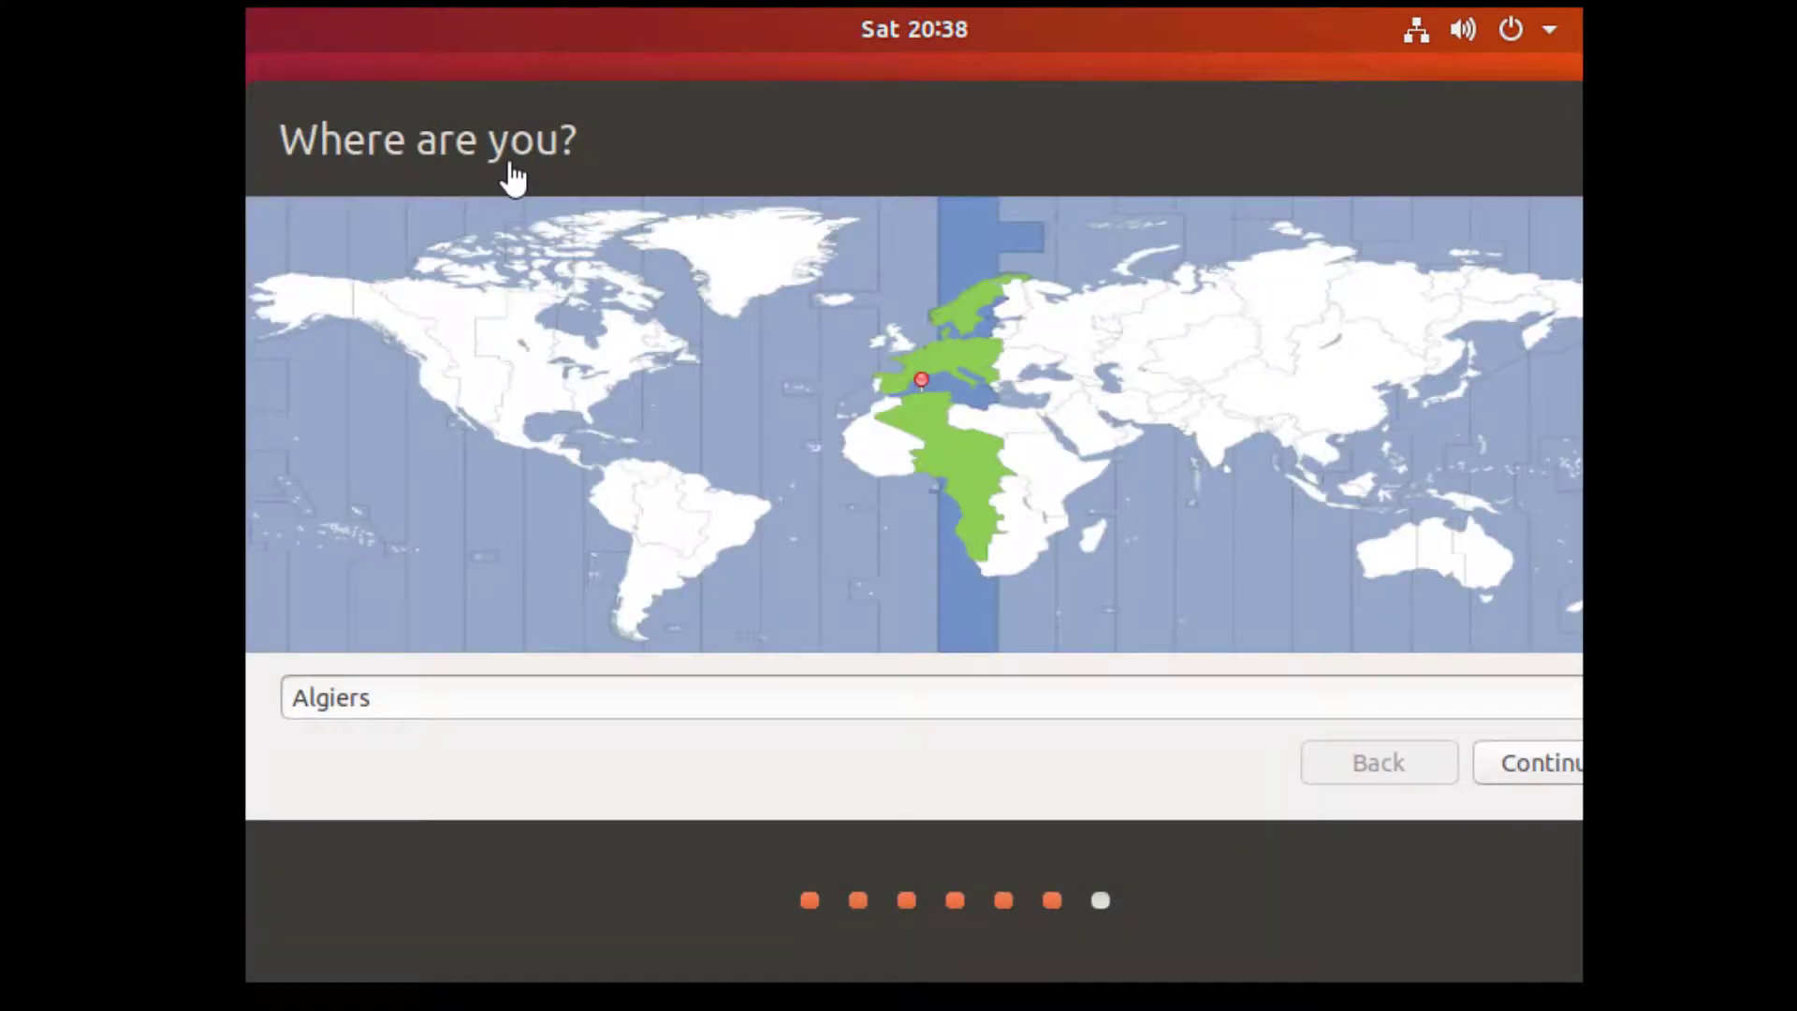
- Accept Algiers as the location, then enter the account holder's name and the computer name NS3.29
{"action": "key", "text": "Return"}
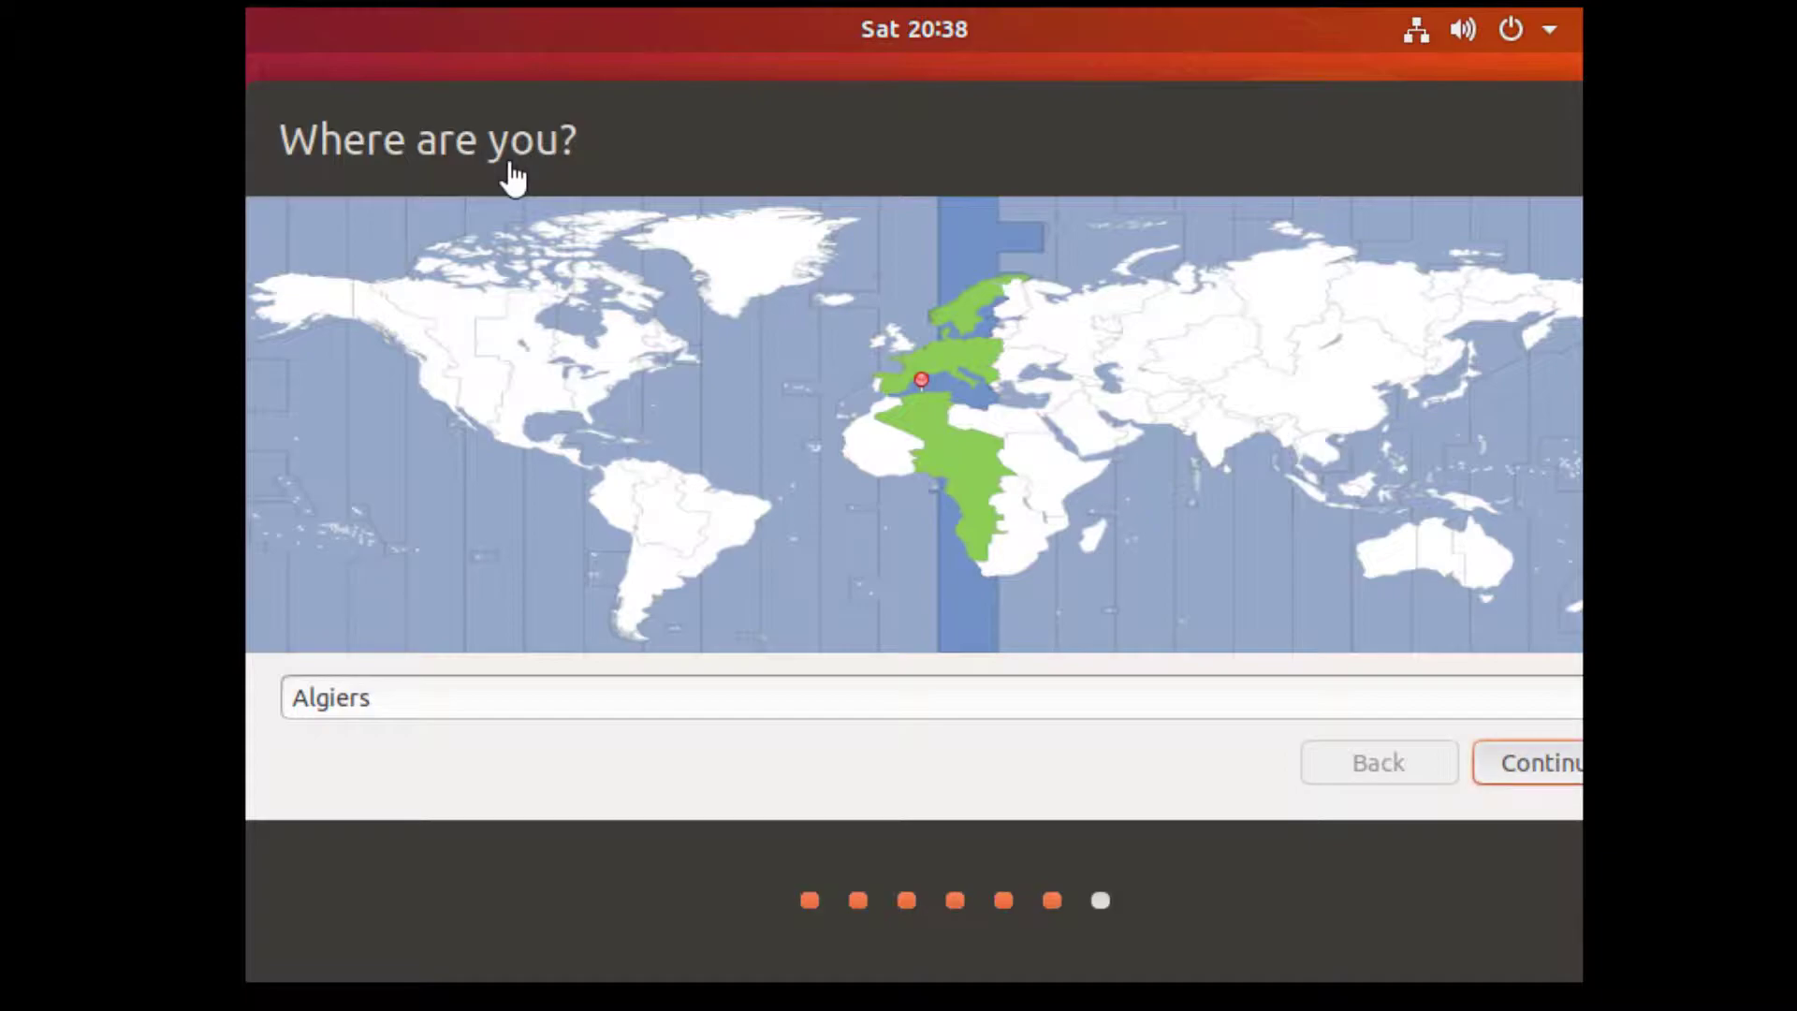
{"action": "type", "text": "fekri"}
{"action": "key", "text": "Tab"}
{"action": "type", "text": "NS3.29"}
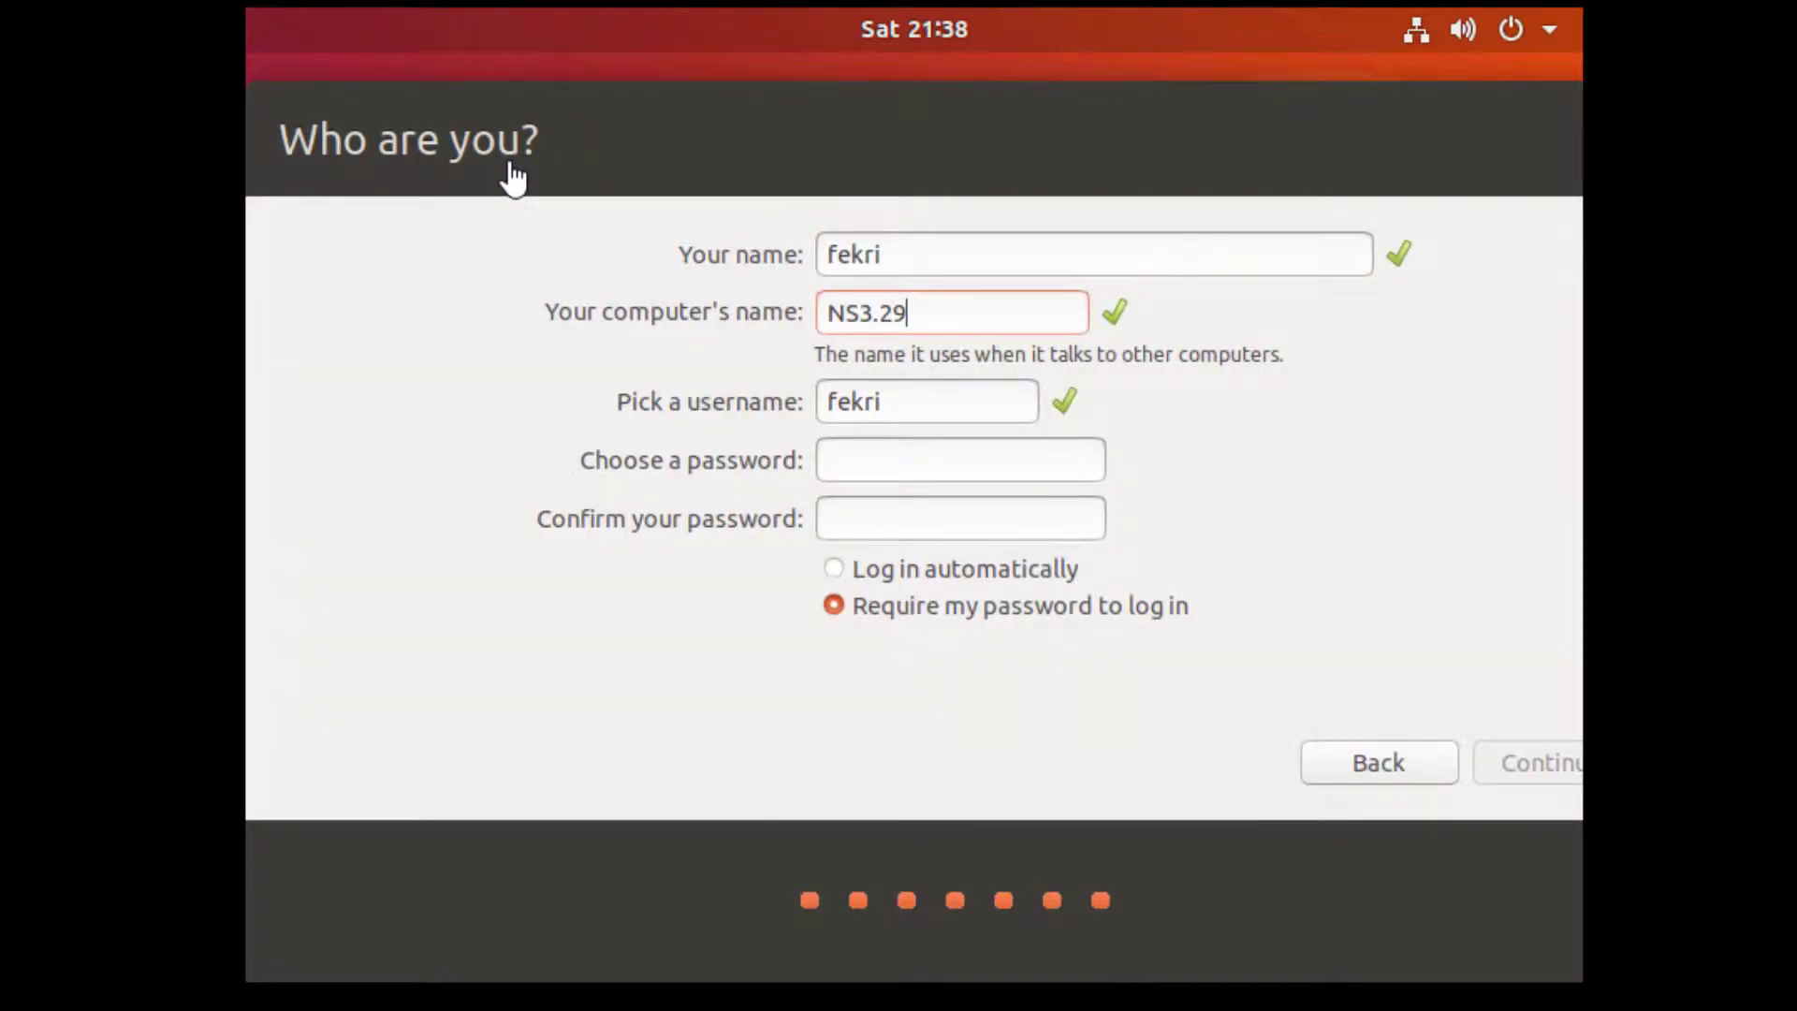
- Enter the account password and confirm it, keeping the password required to log in
{"action": "key", "text": "Tab"}
{"action": "key", "text": "Tab"}
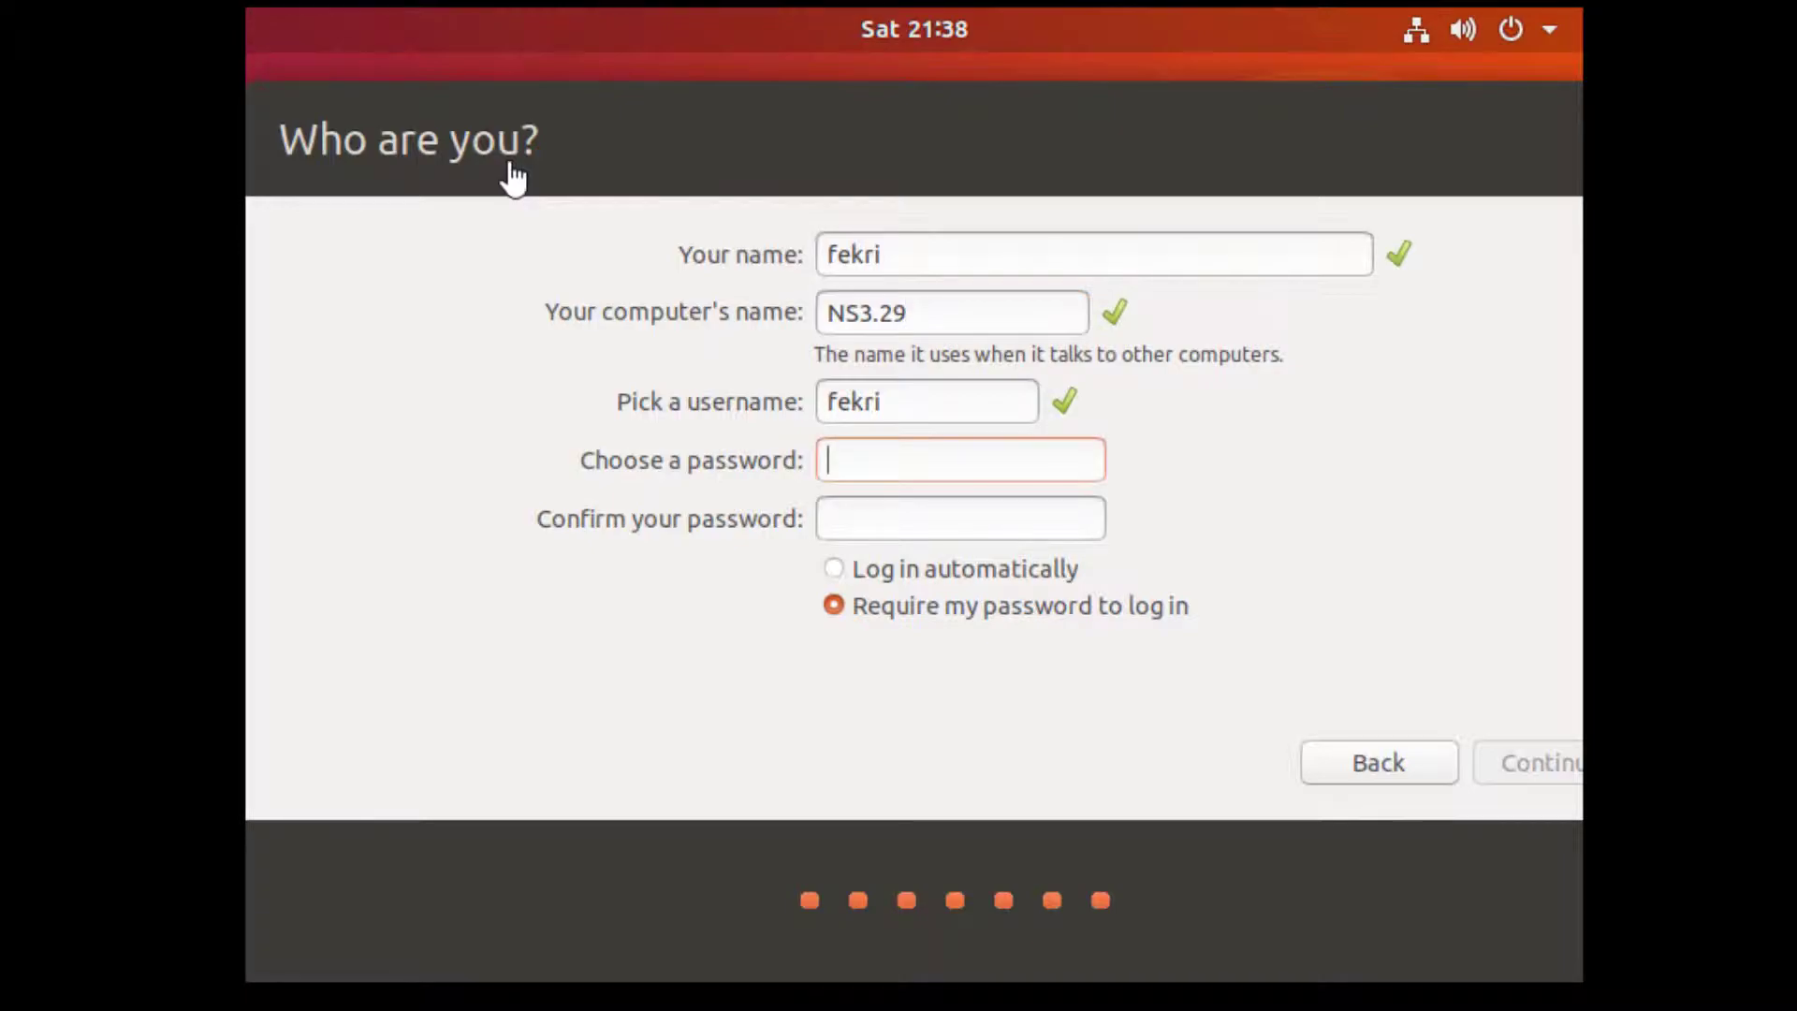
{"action": "type", "text": "*******"}
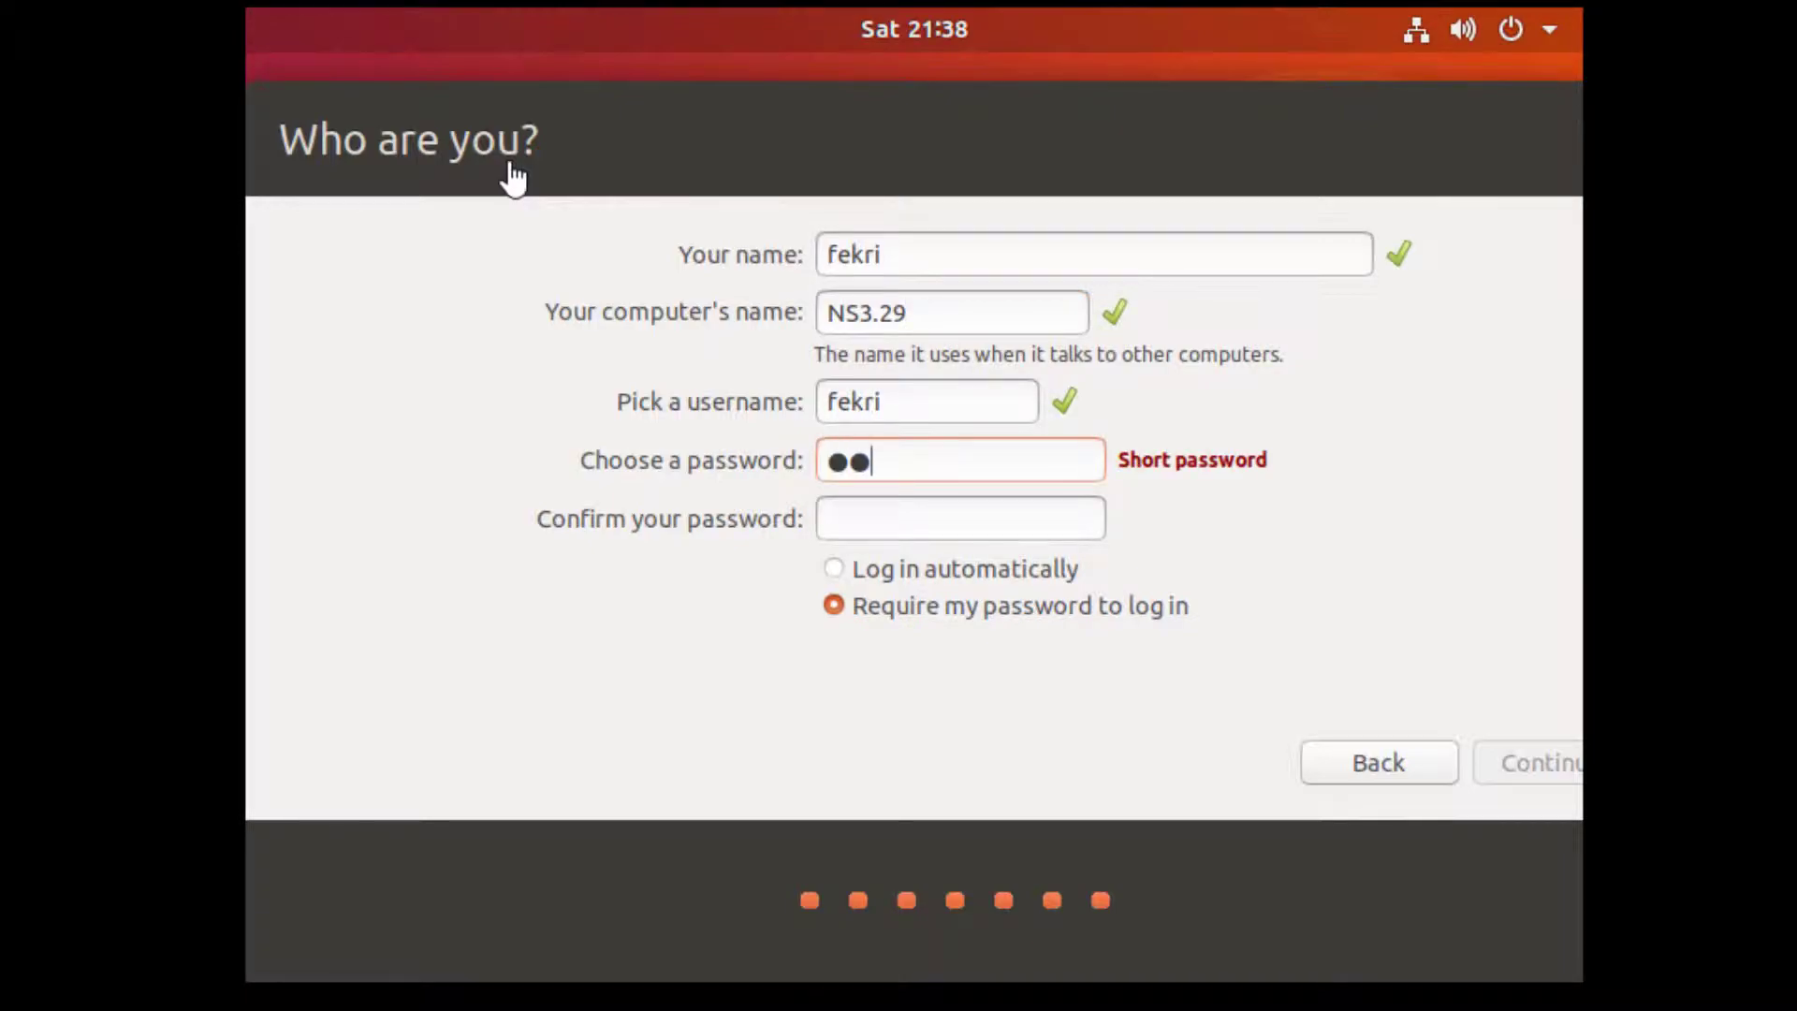
{"action": "type", "text": "*"}
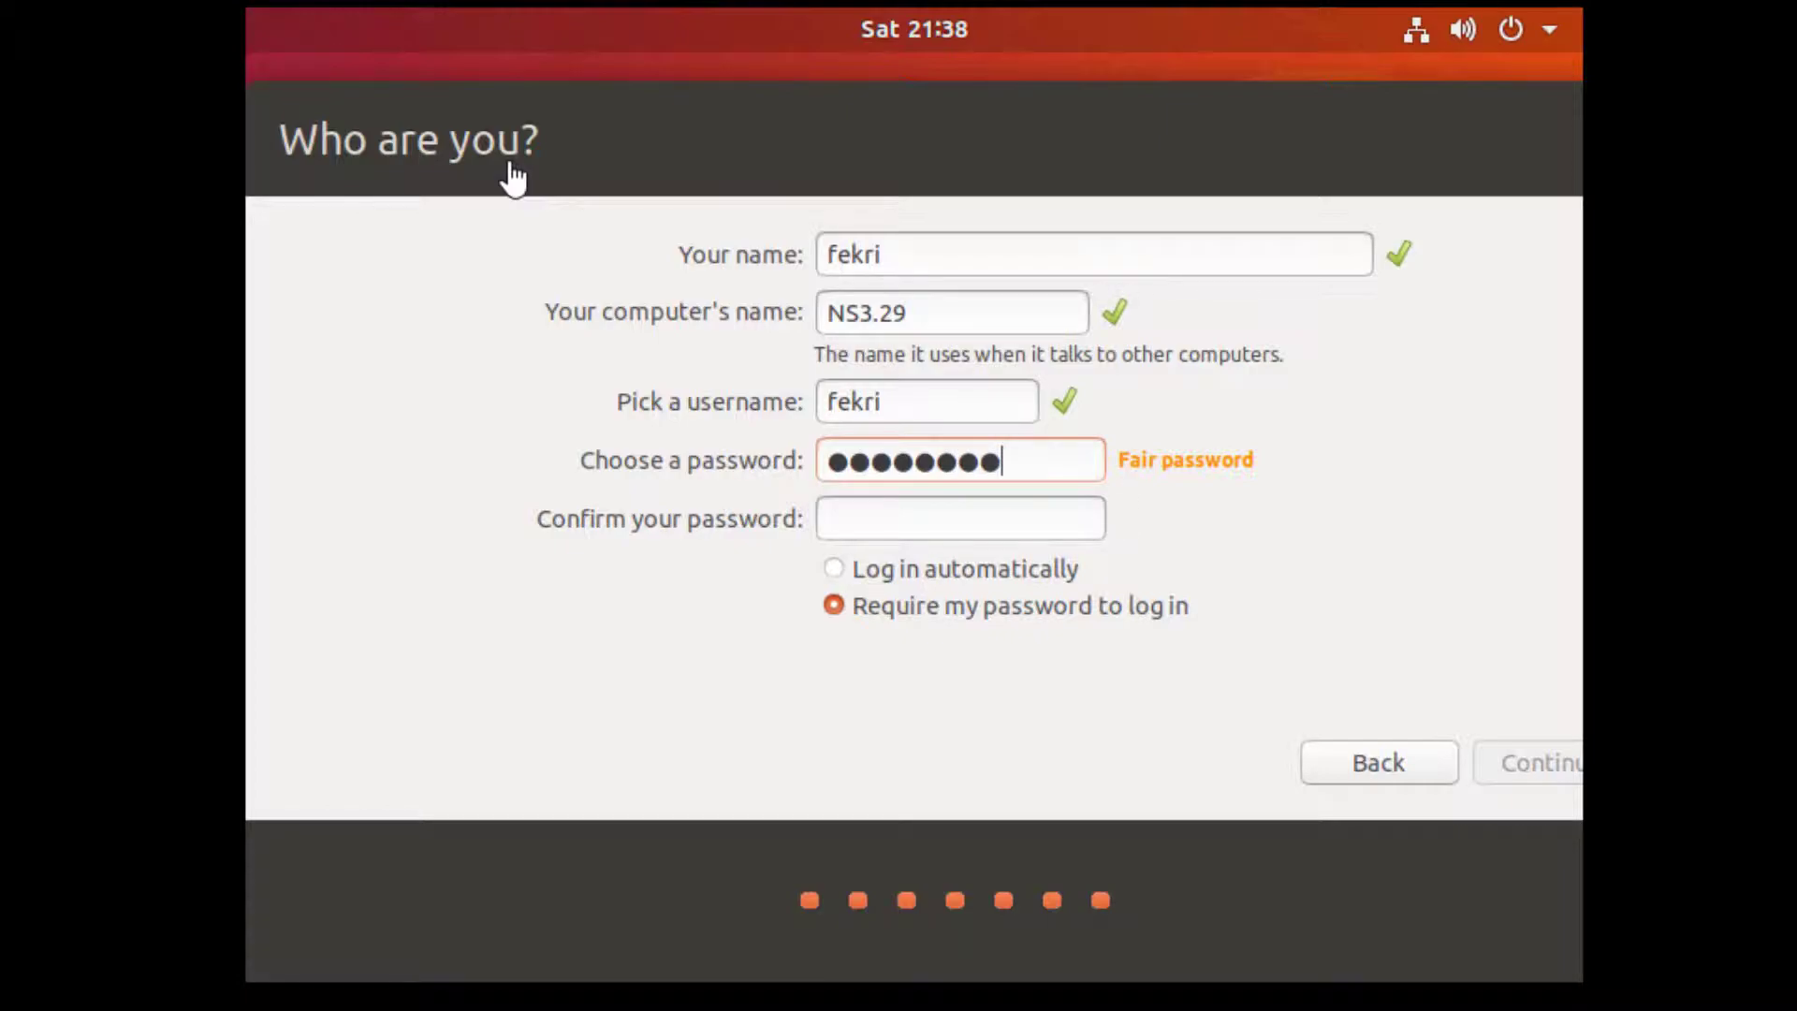
{"action": "key", "text": "Tab"}
{"action": "type", "text": "********"}
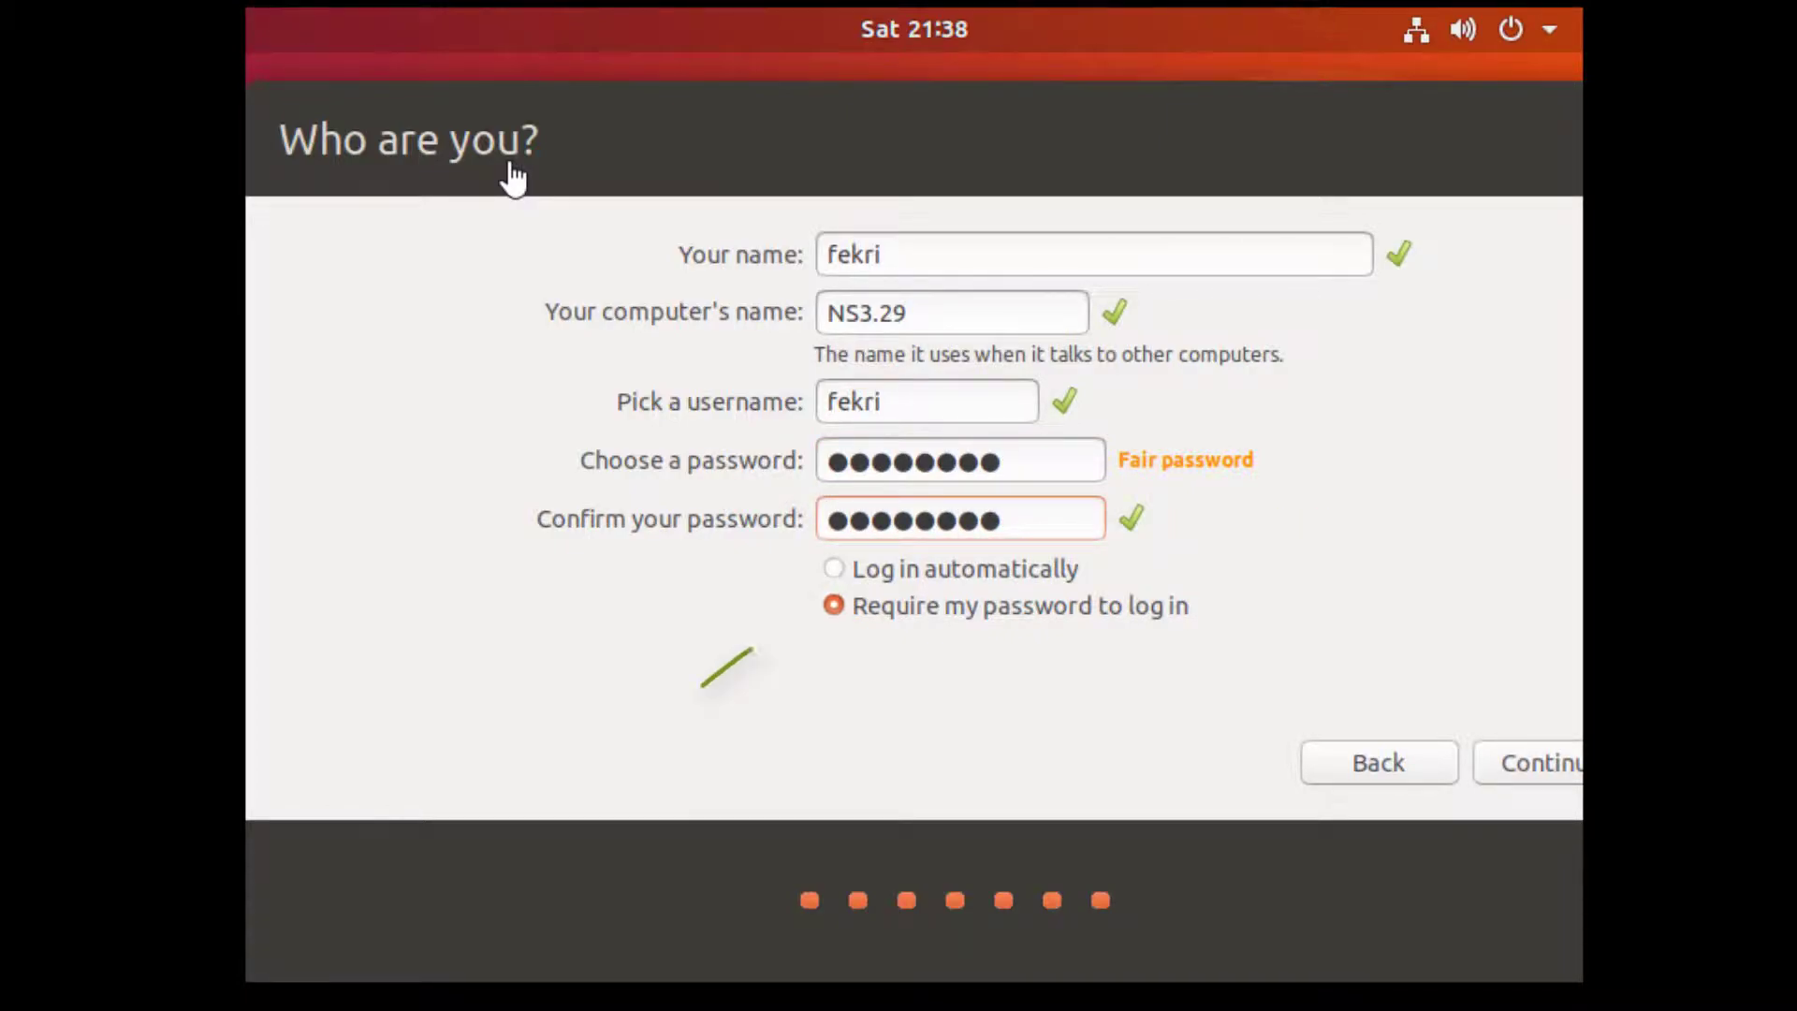
{"action": "key", "text": "Tab"}
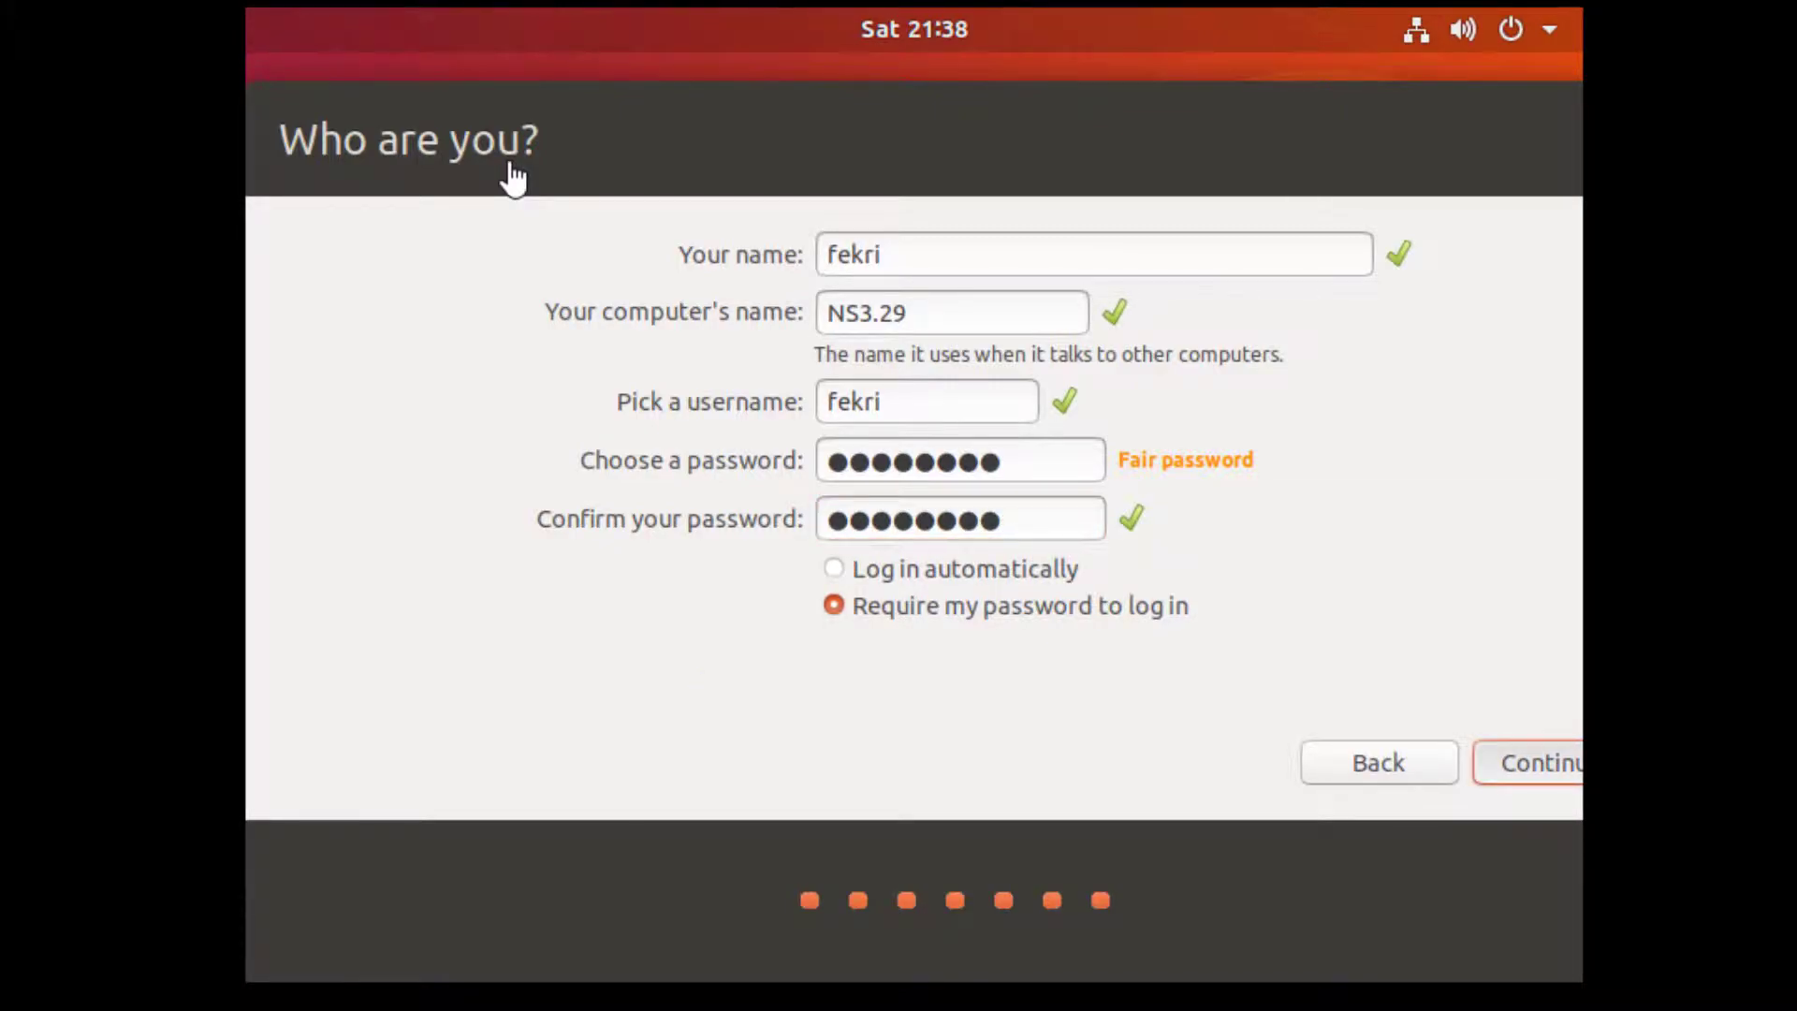
- Submit the account details to install Ubuntu, and restart the machine once the installation is complete
{"action": "key", "text": "Return"}
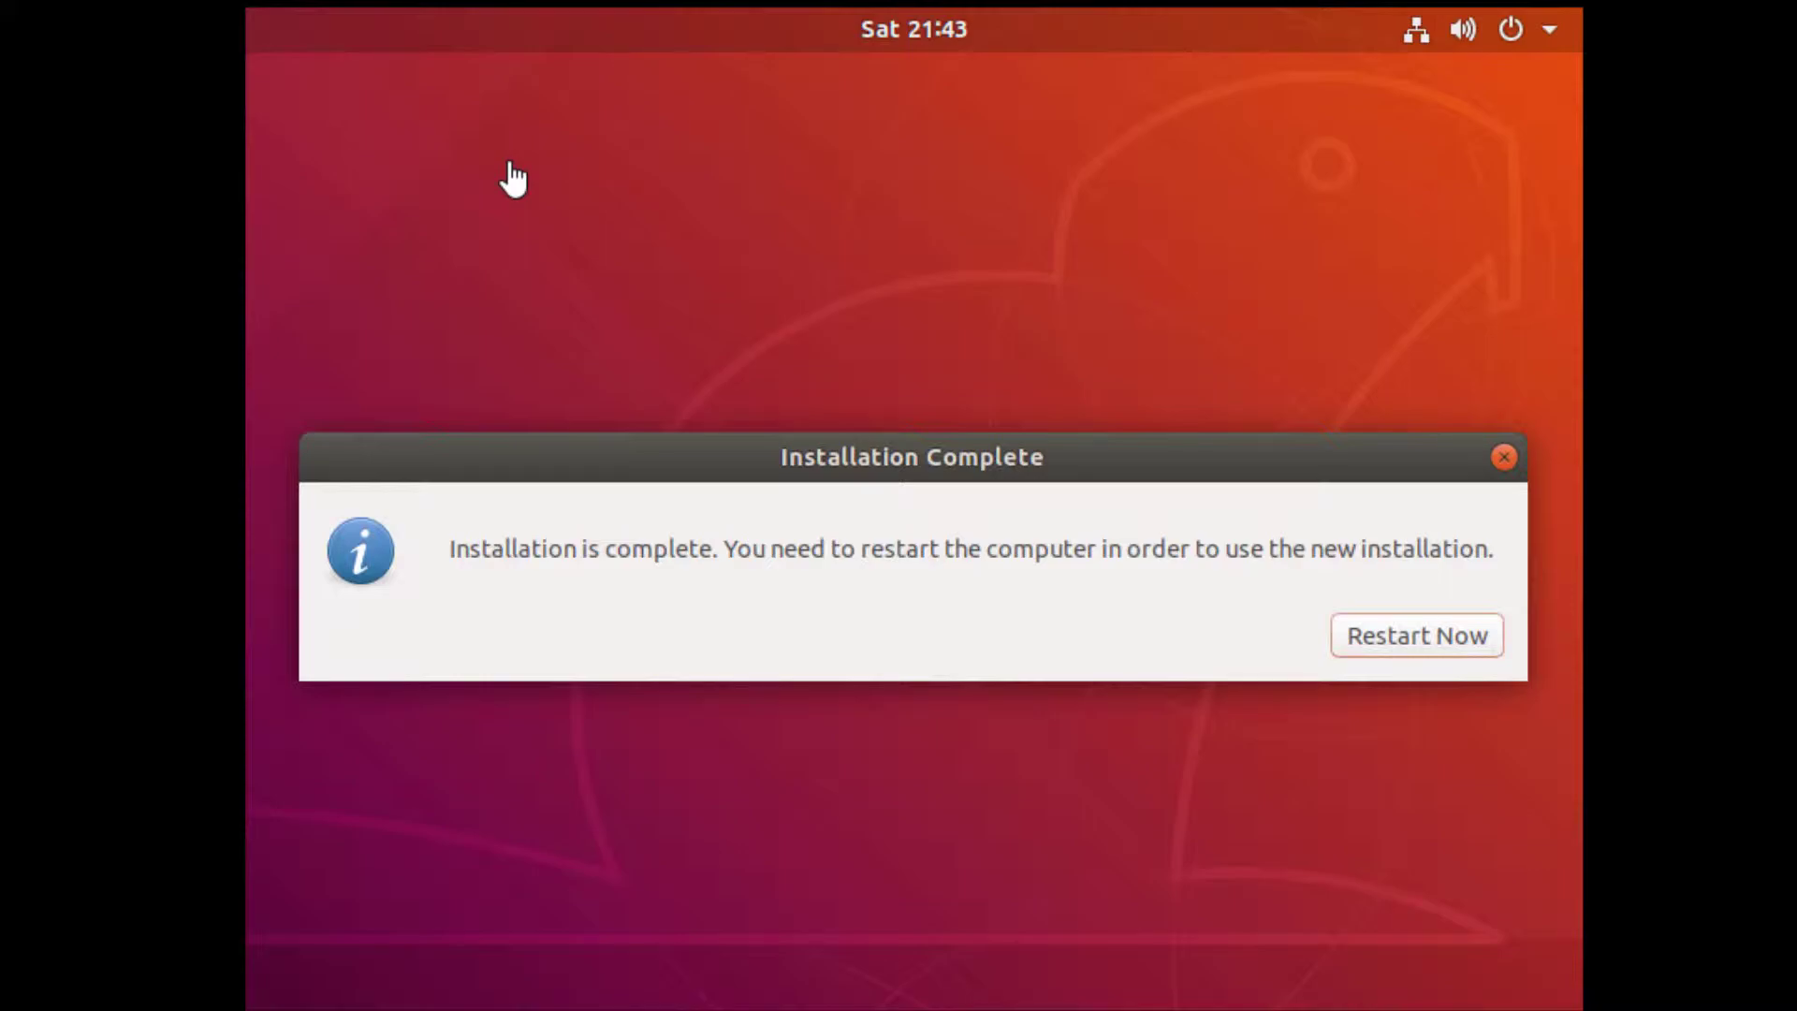
{"action": "key", "text": "Return"}
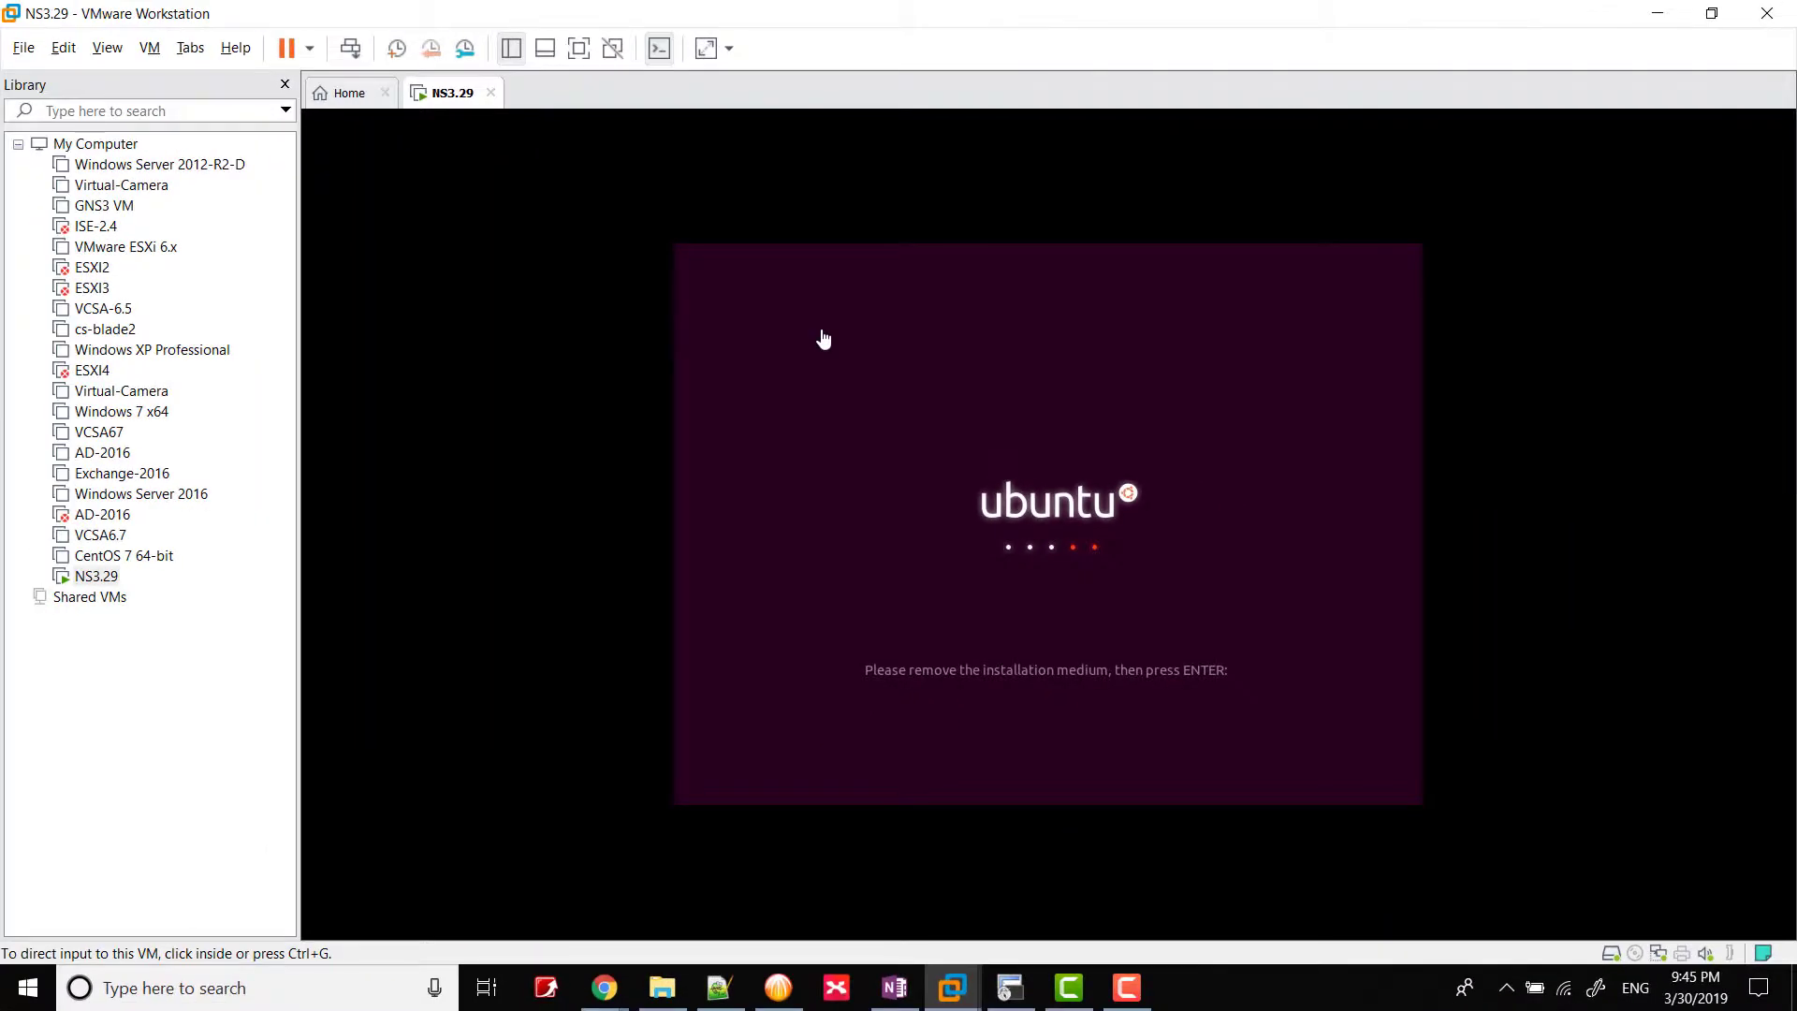
- Switch the virtual machine's CD/DVD drive from the Ubuntu ISO to the physical drive, and continue the reboot
{"action": "right_click", "coordinate": [446, 92]}
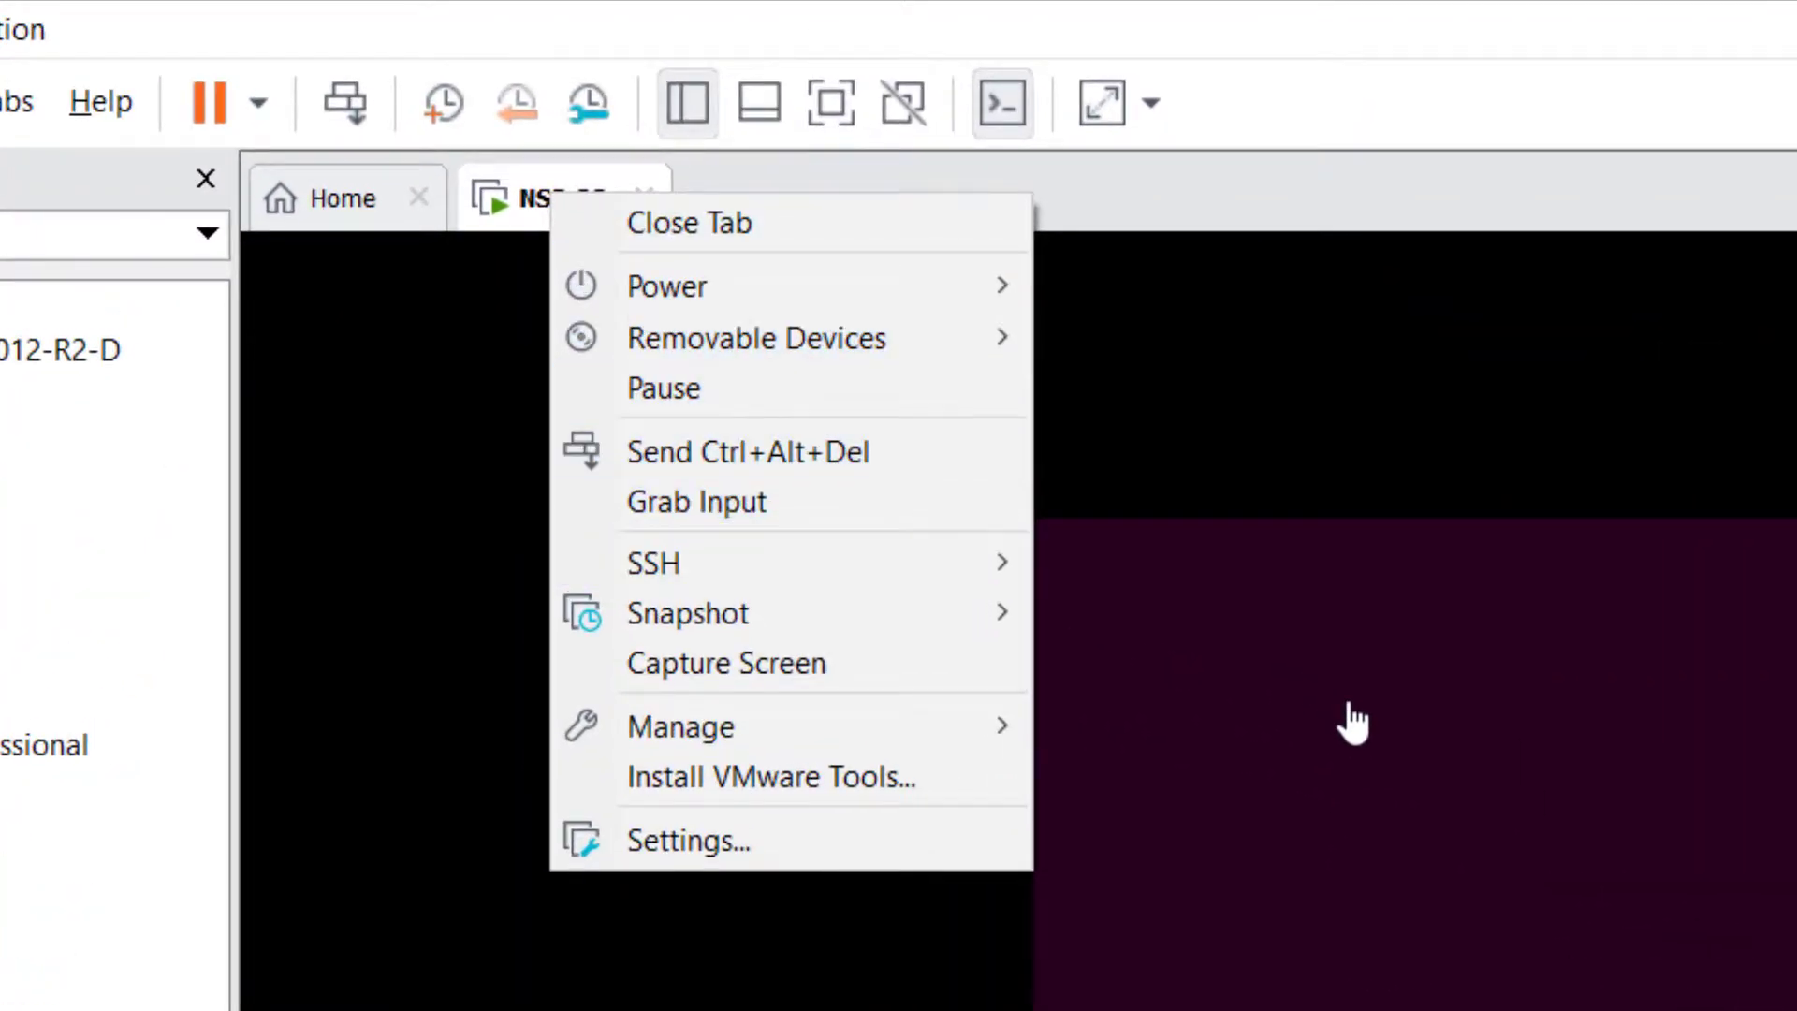
{"action": "left_click", "coordinate": [689, 840]}
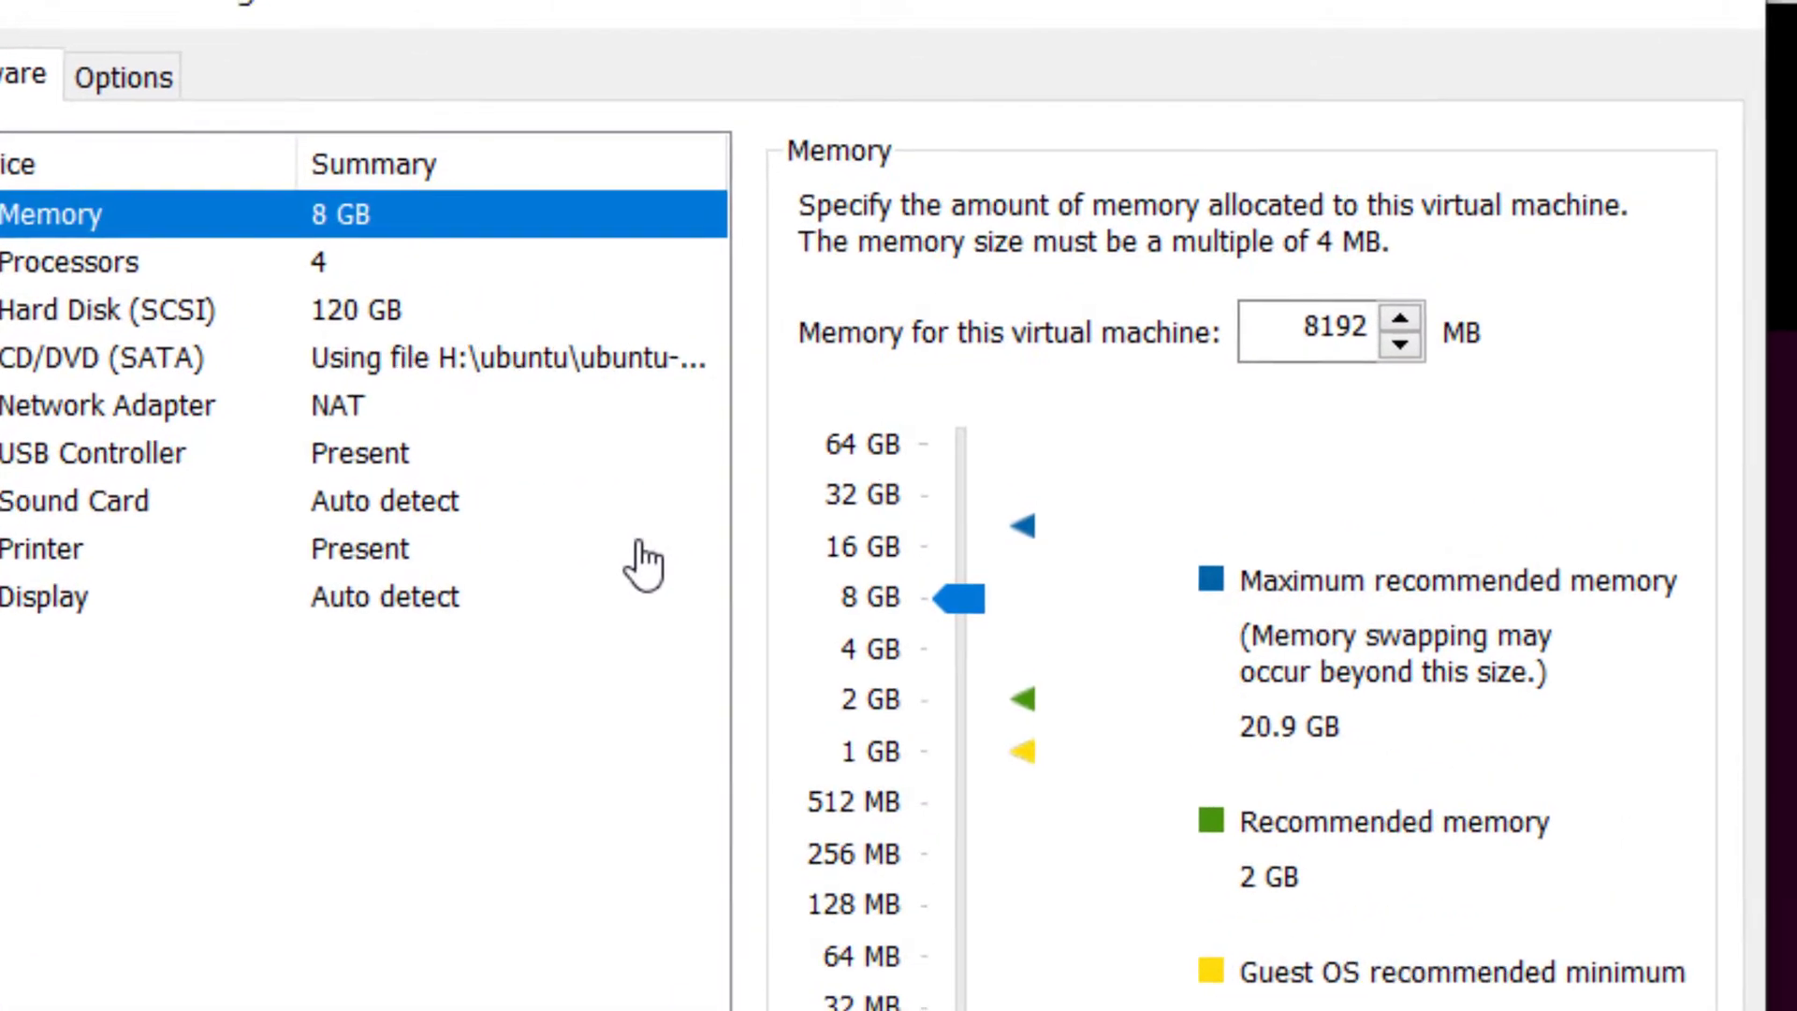
{"action": "left_click", "coordinate": [101, 357]}
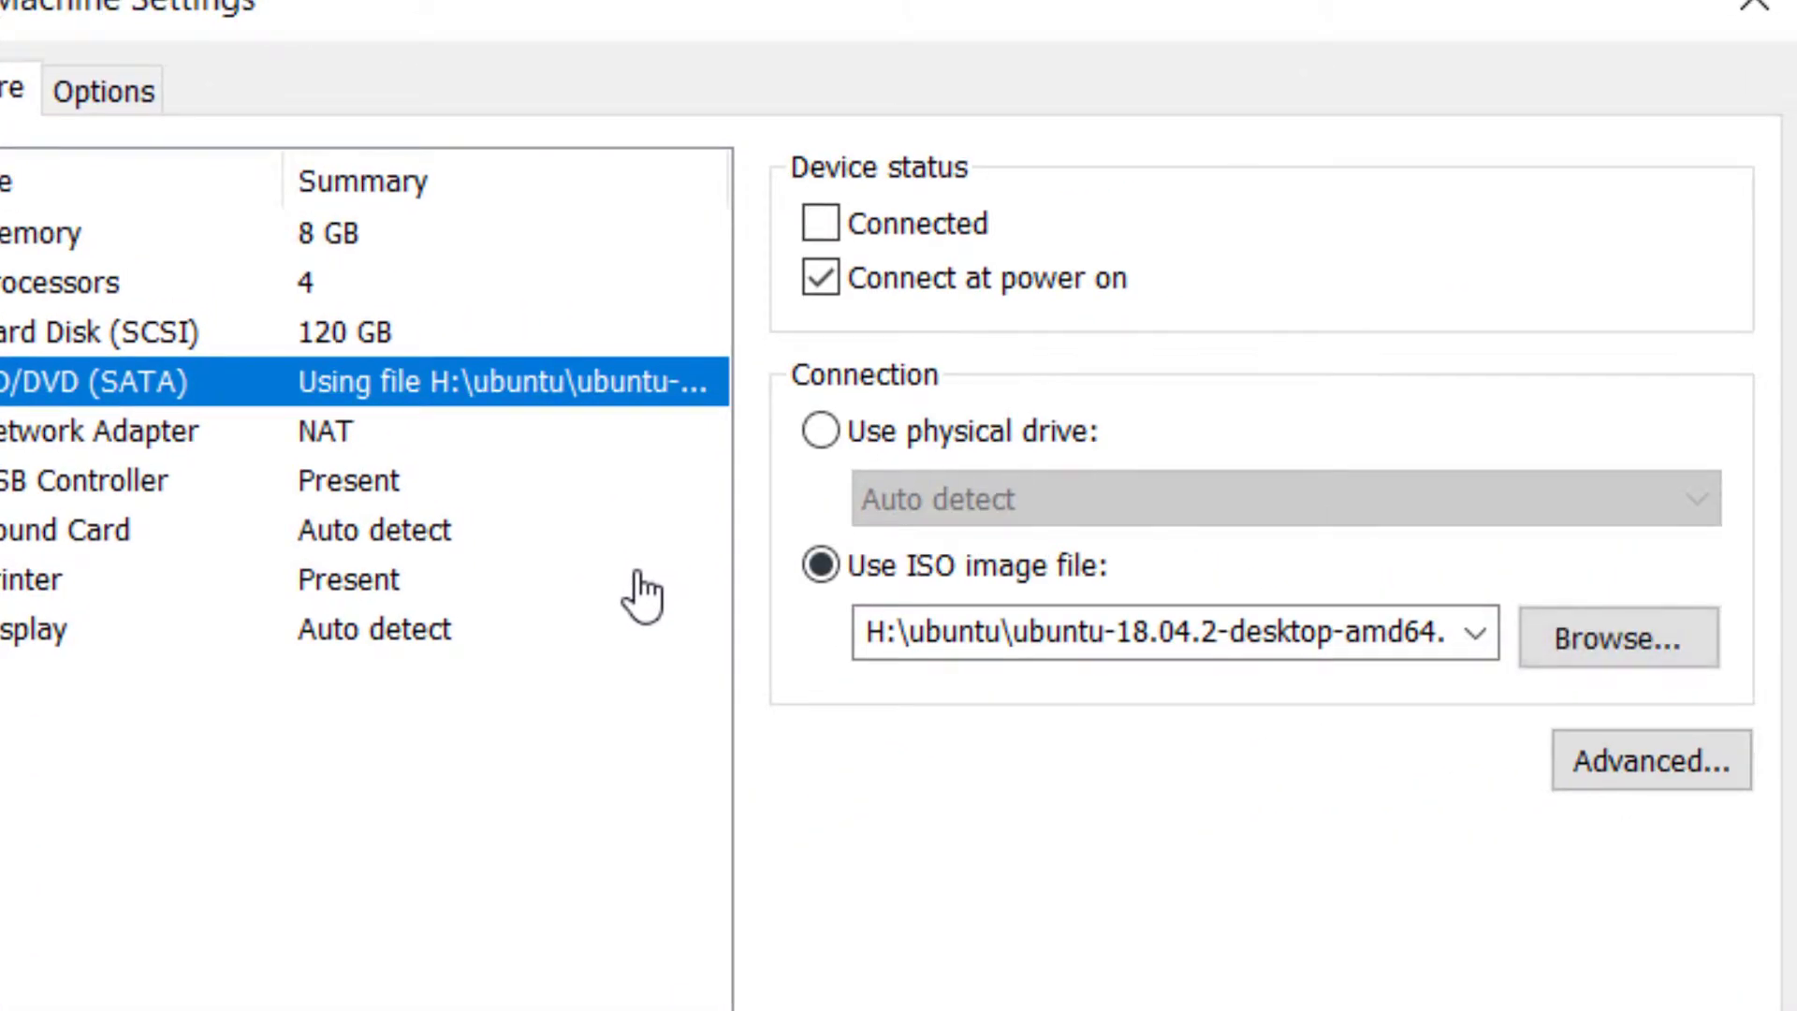
{"action": "left_click", "coordinate": [817, 406]}
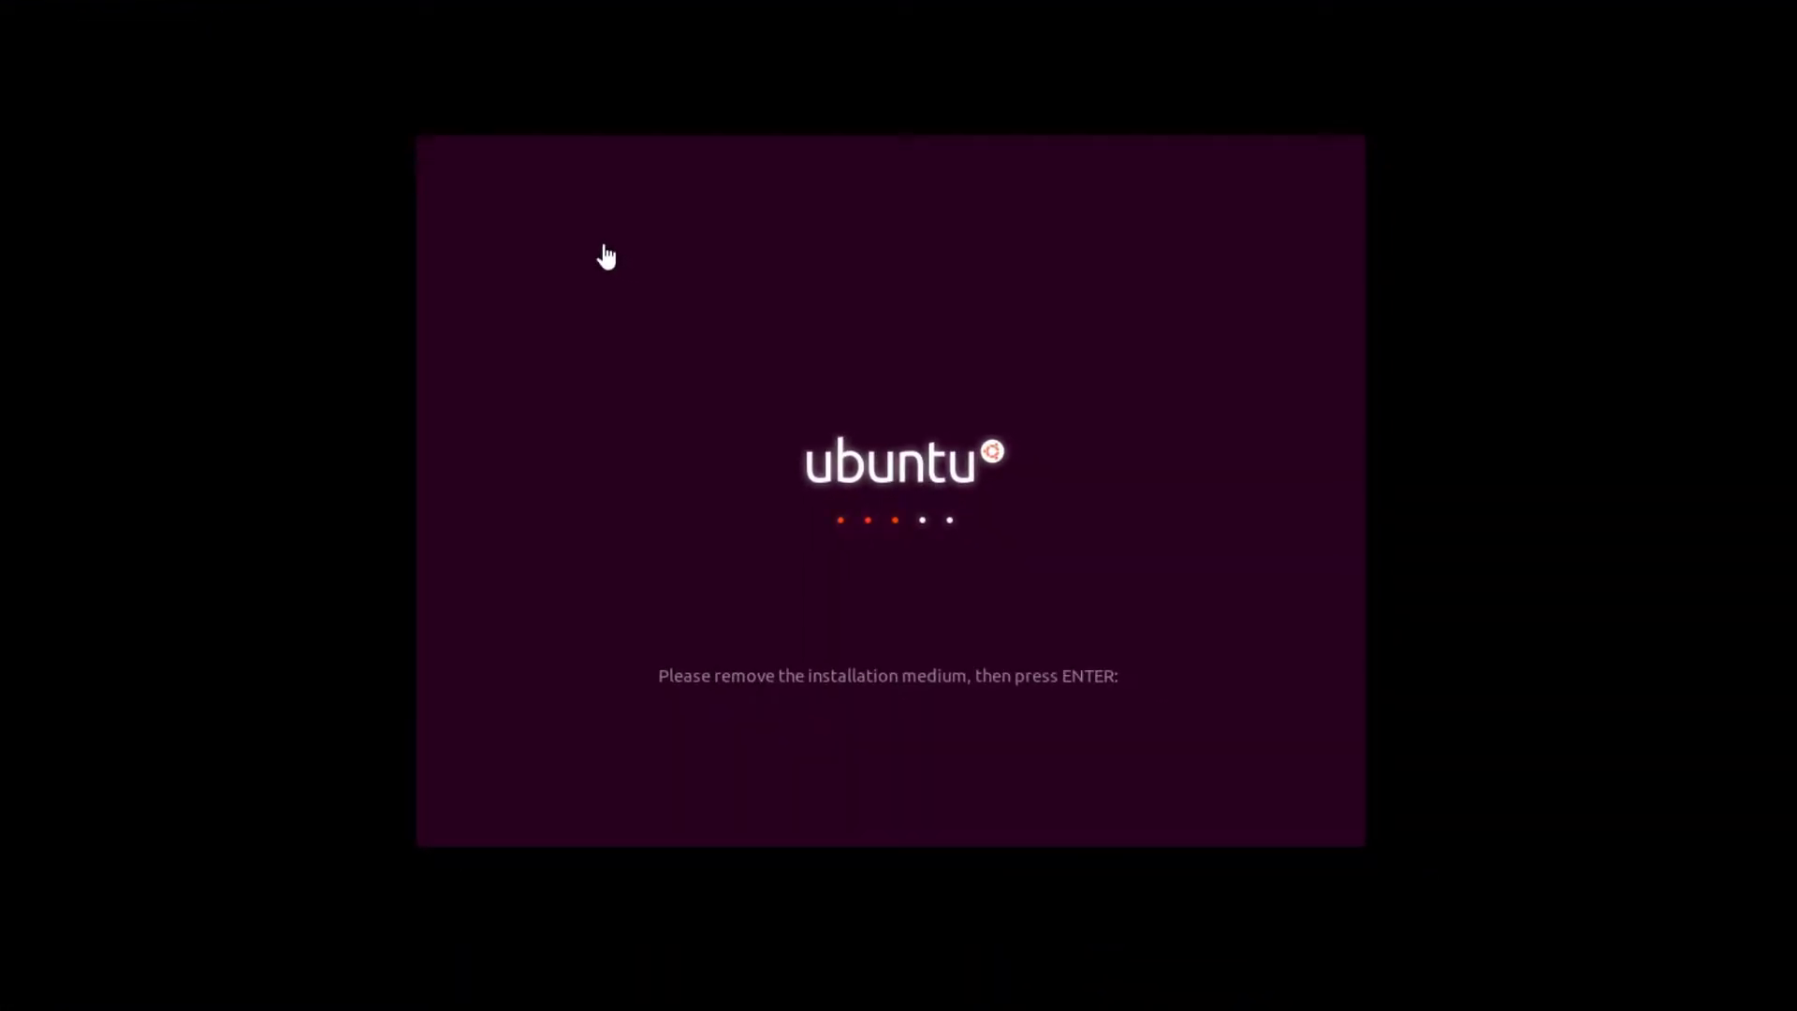
{"action": "key", "text": "Return"}
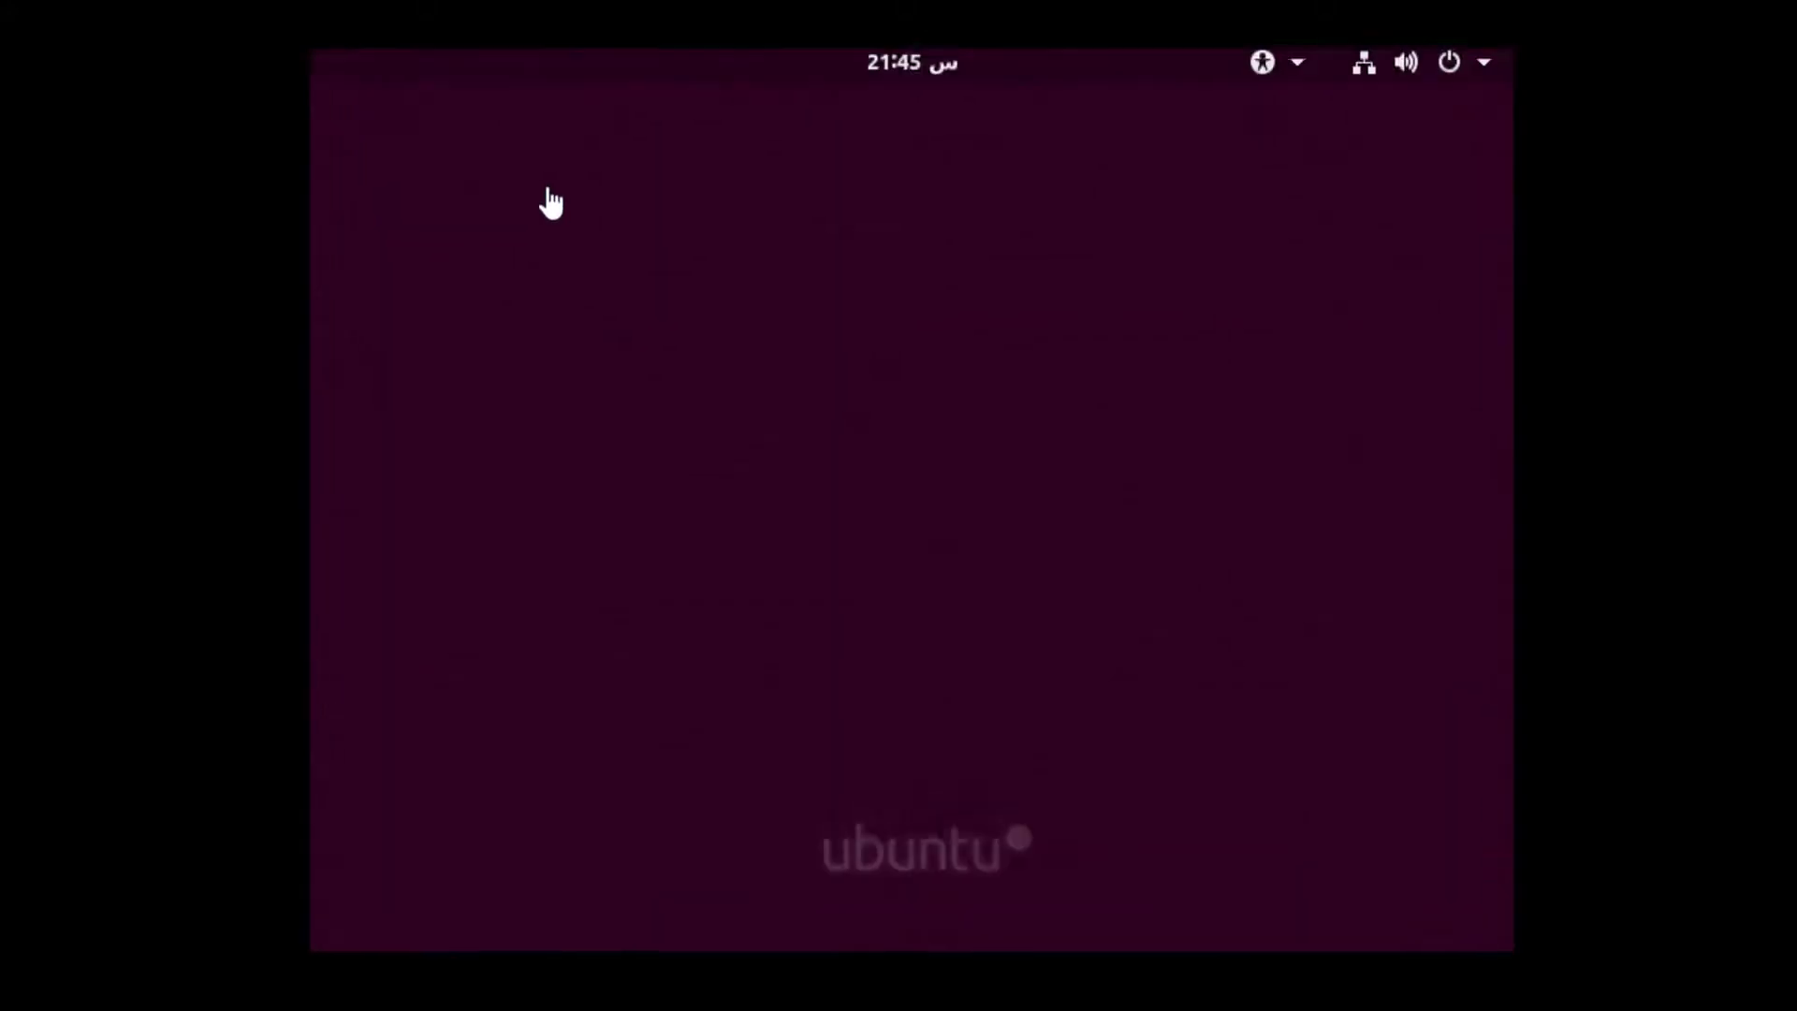
- Sign in to the new Ubuntu installation with the account password
{"action": "key", "text": "Return"}
{"action": "type", "text": "******"}
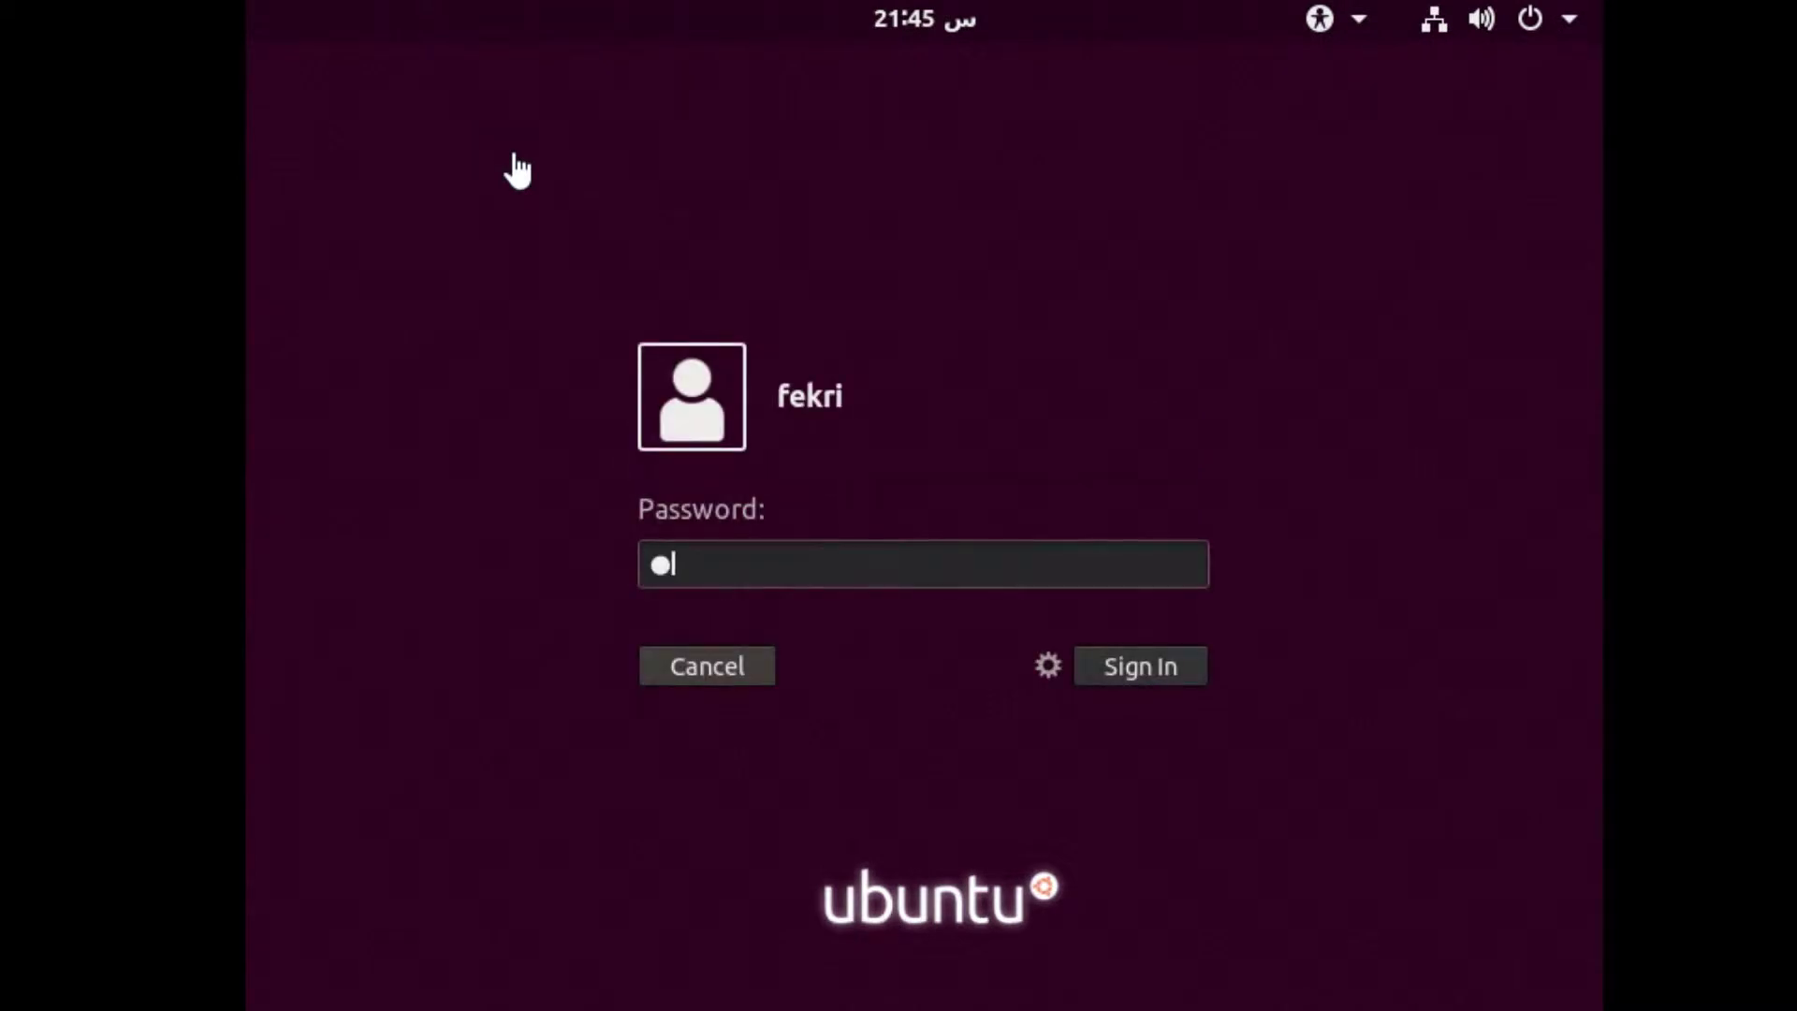
{"action": "type", "text": "**"}
{"action": "key", "text": "Return"}
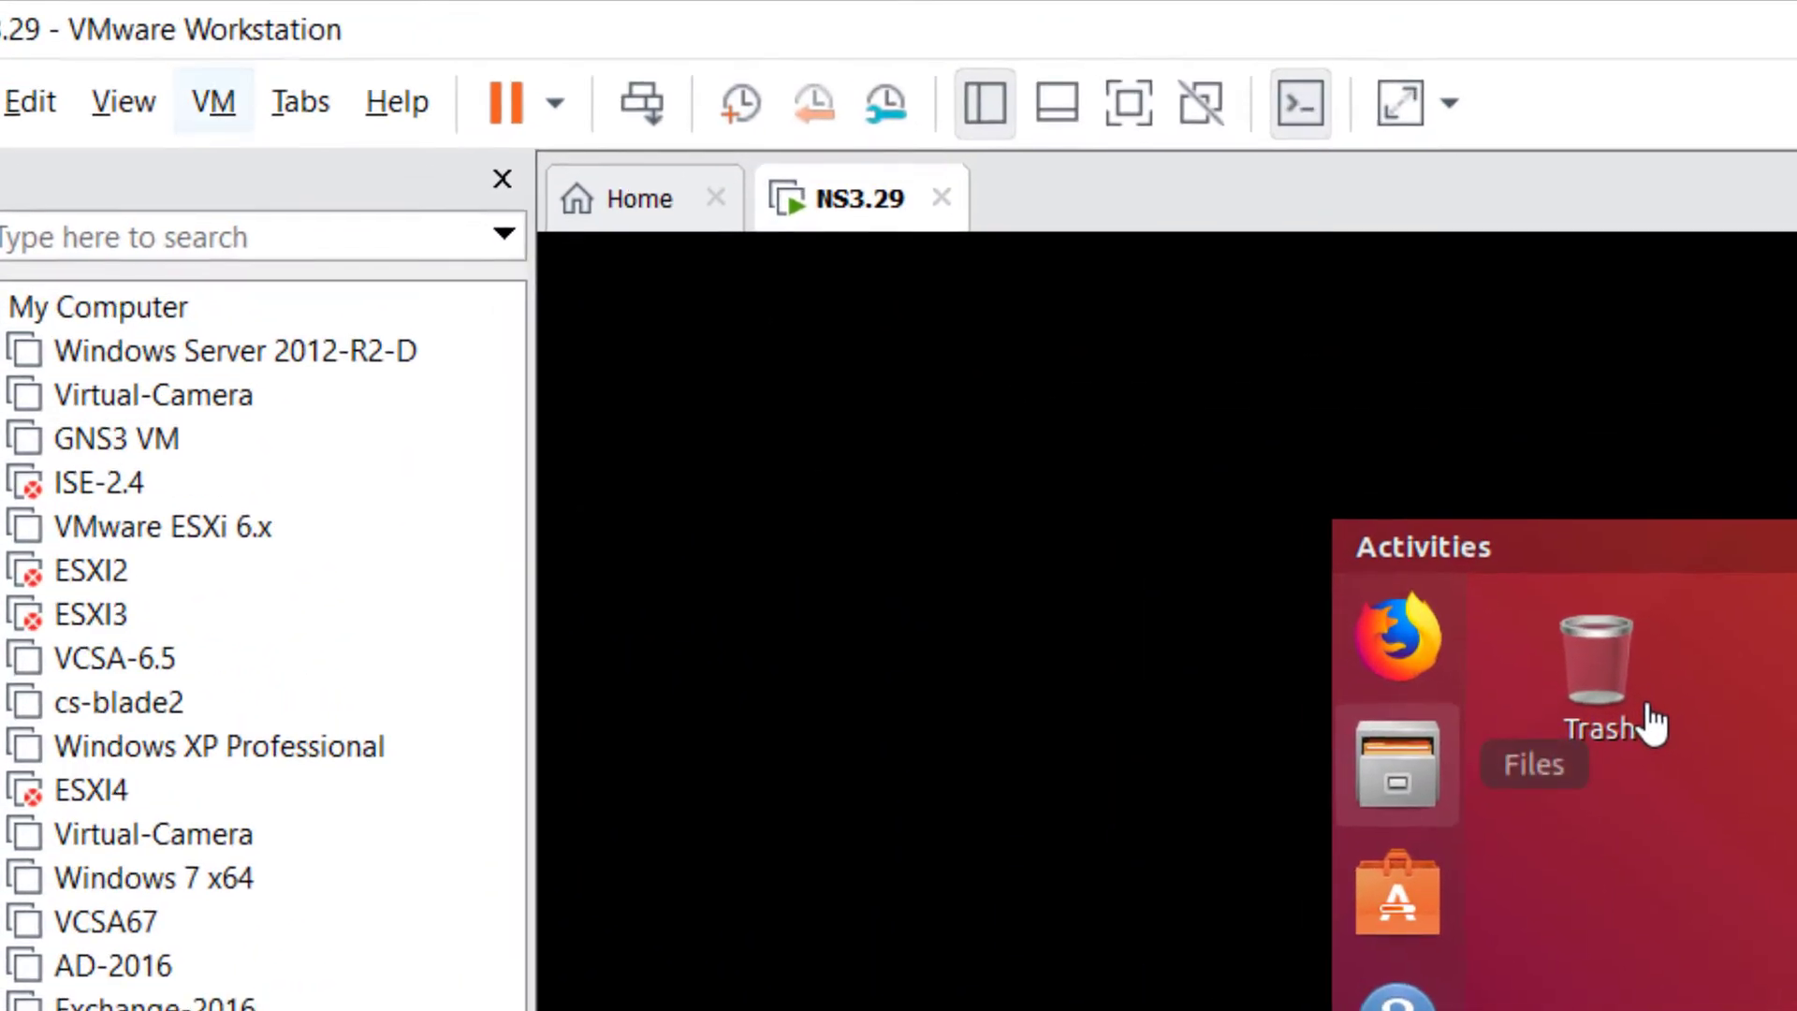
- Start the VMware Tools installation for the virtual machine and open the VMwareTools-10.3.2-9925305.tar.gz archive in Ubuntu
{"action": "left_click", "coordinate": [213, 101]}
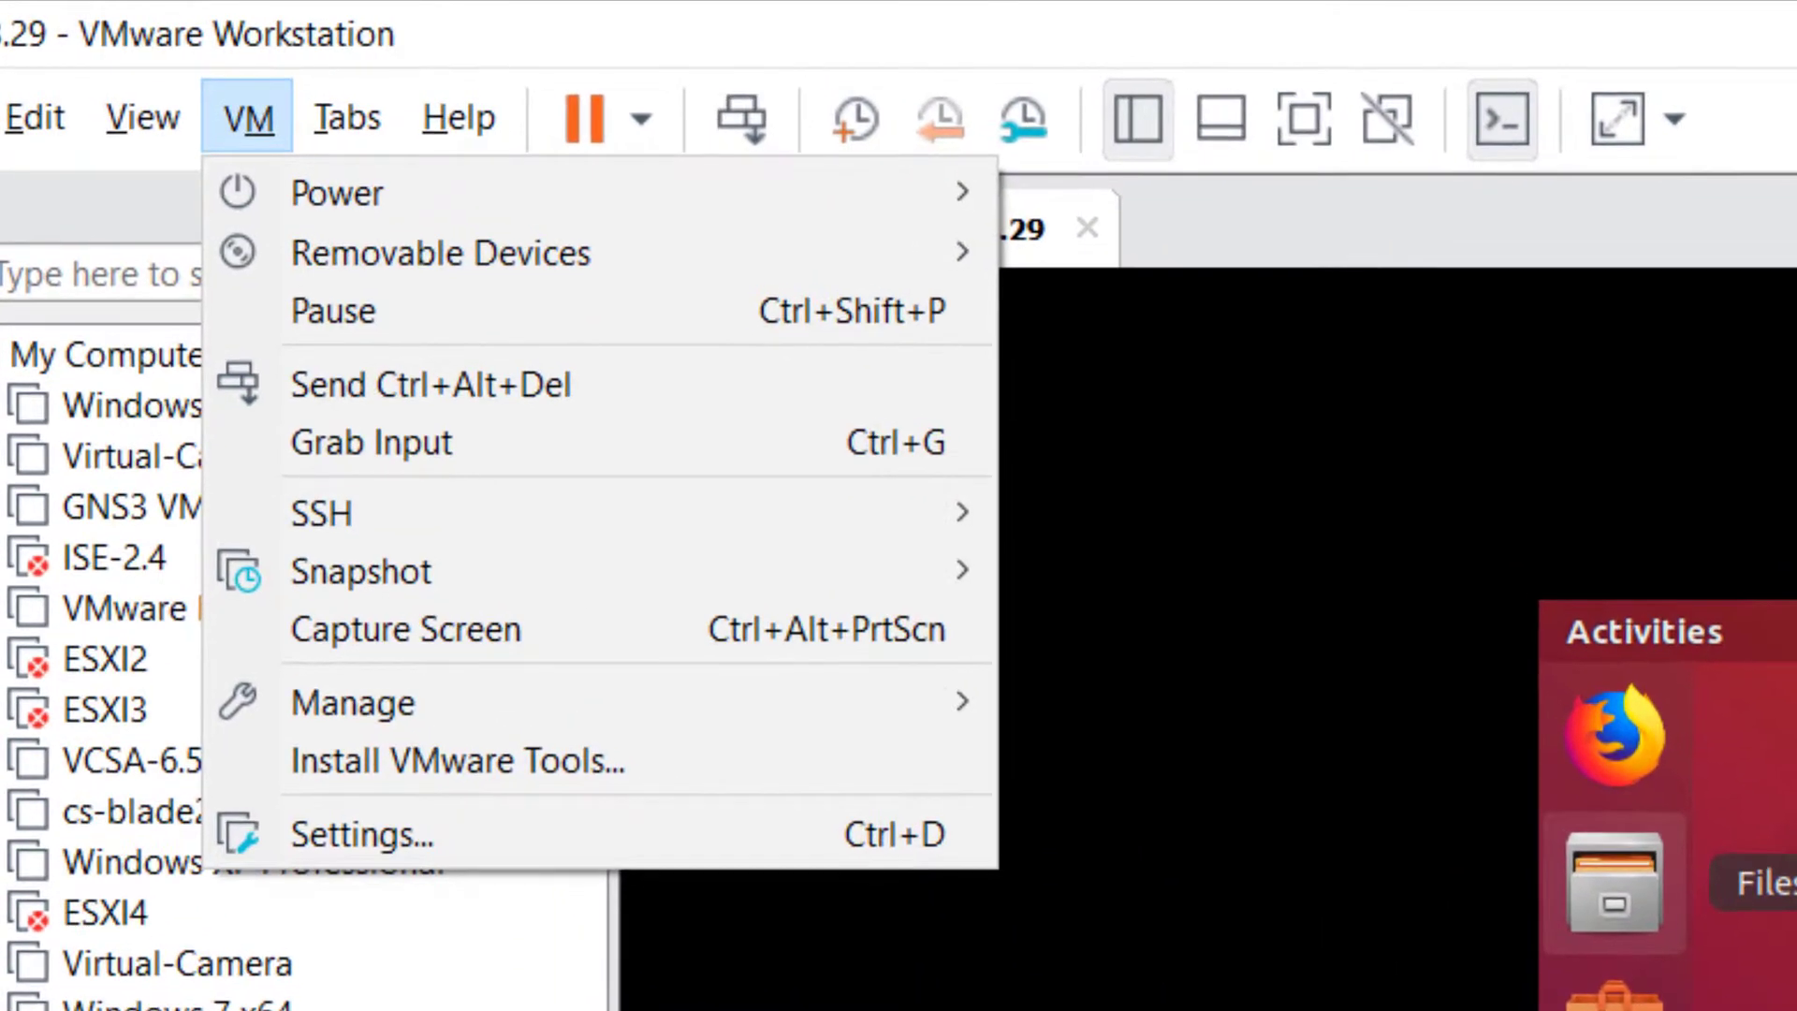
{"action": "left_click", "coordinate": [396, 654]}
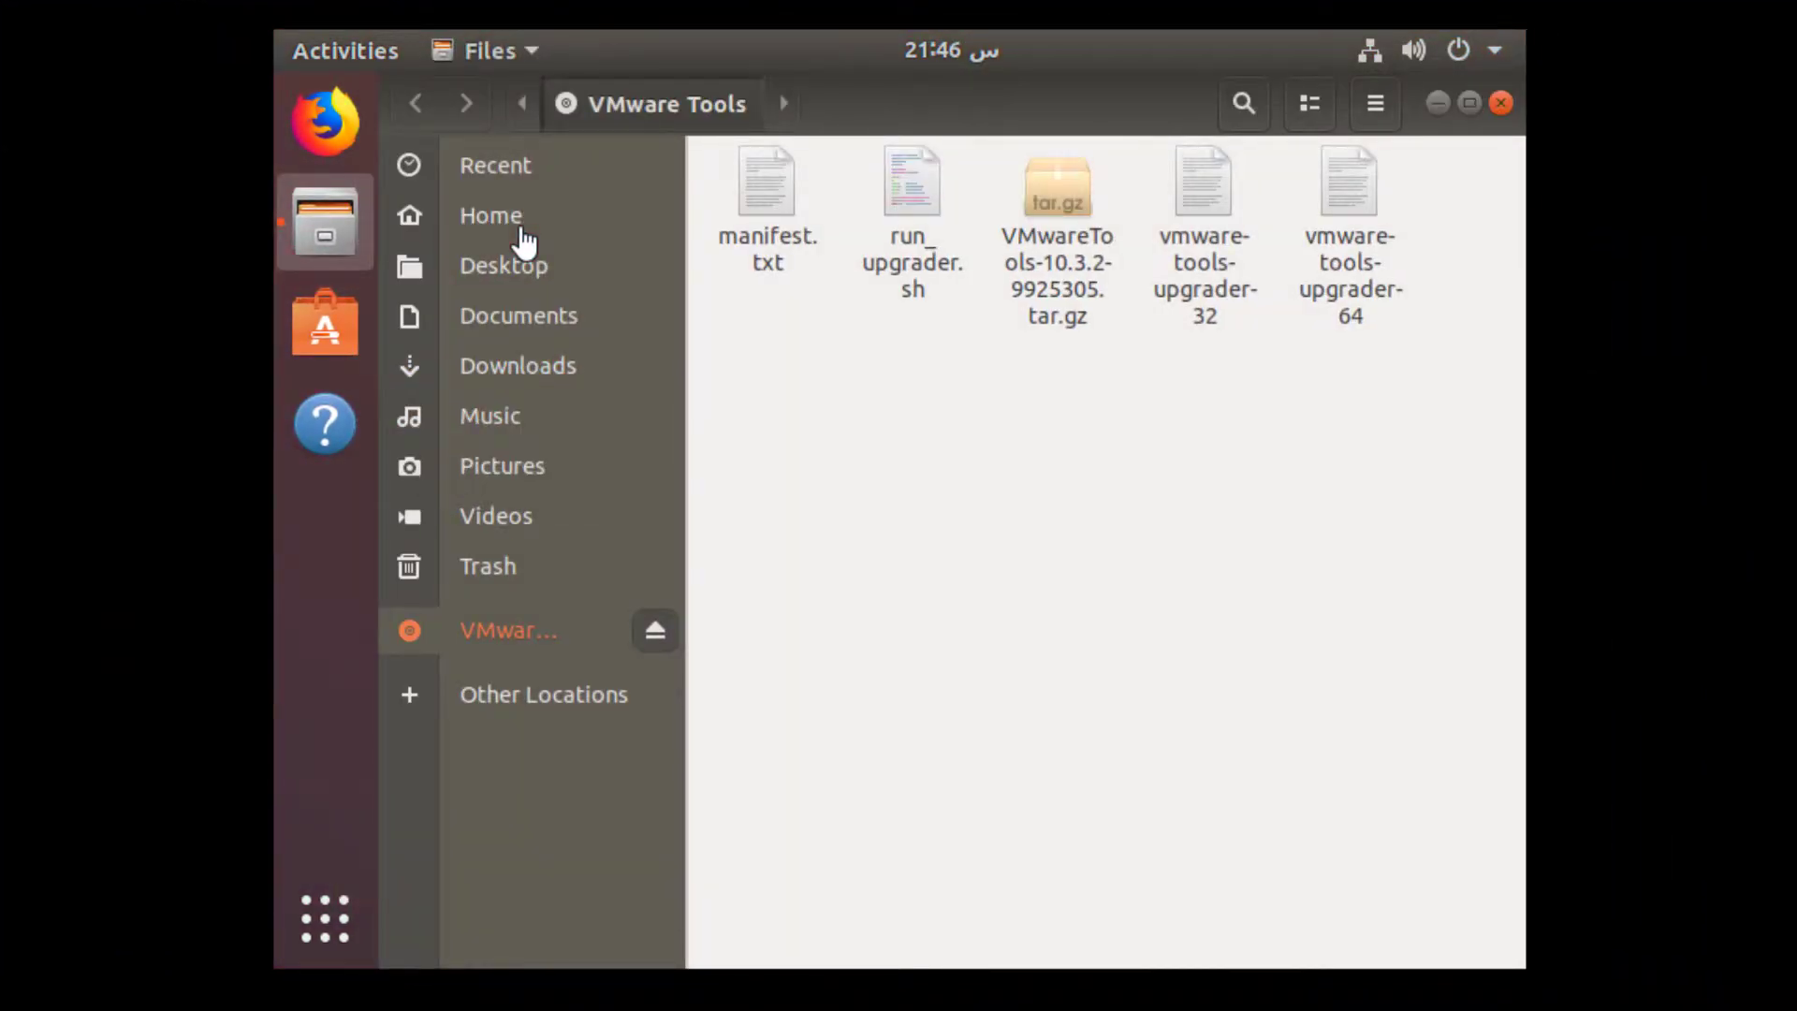
{"action": "double_click", "coordinate": [1058, 202]}
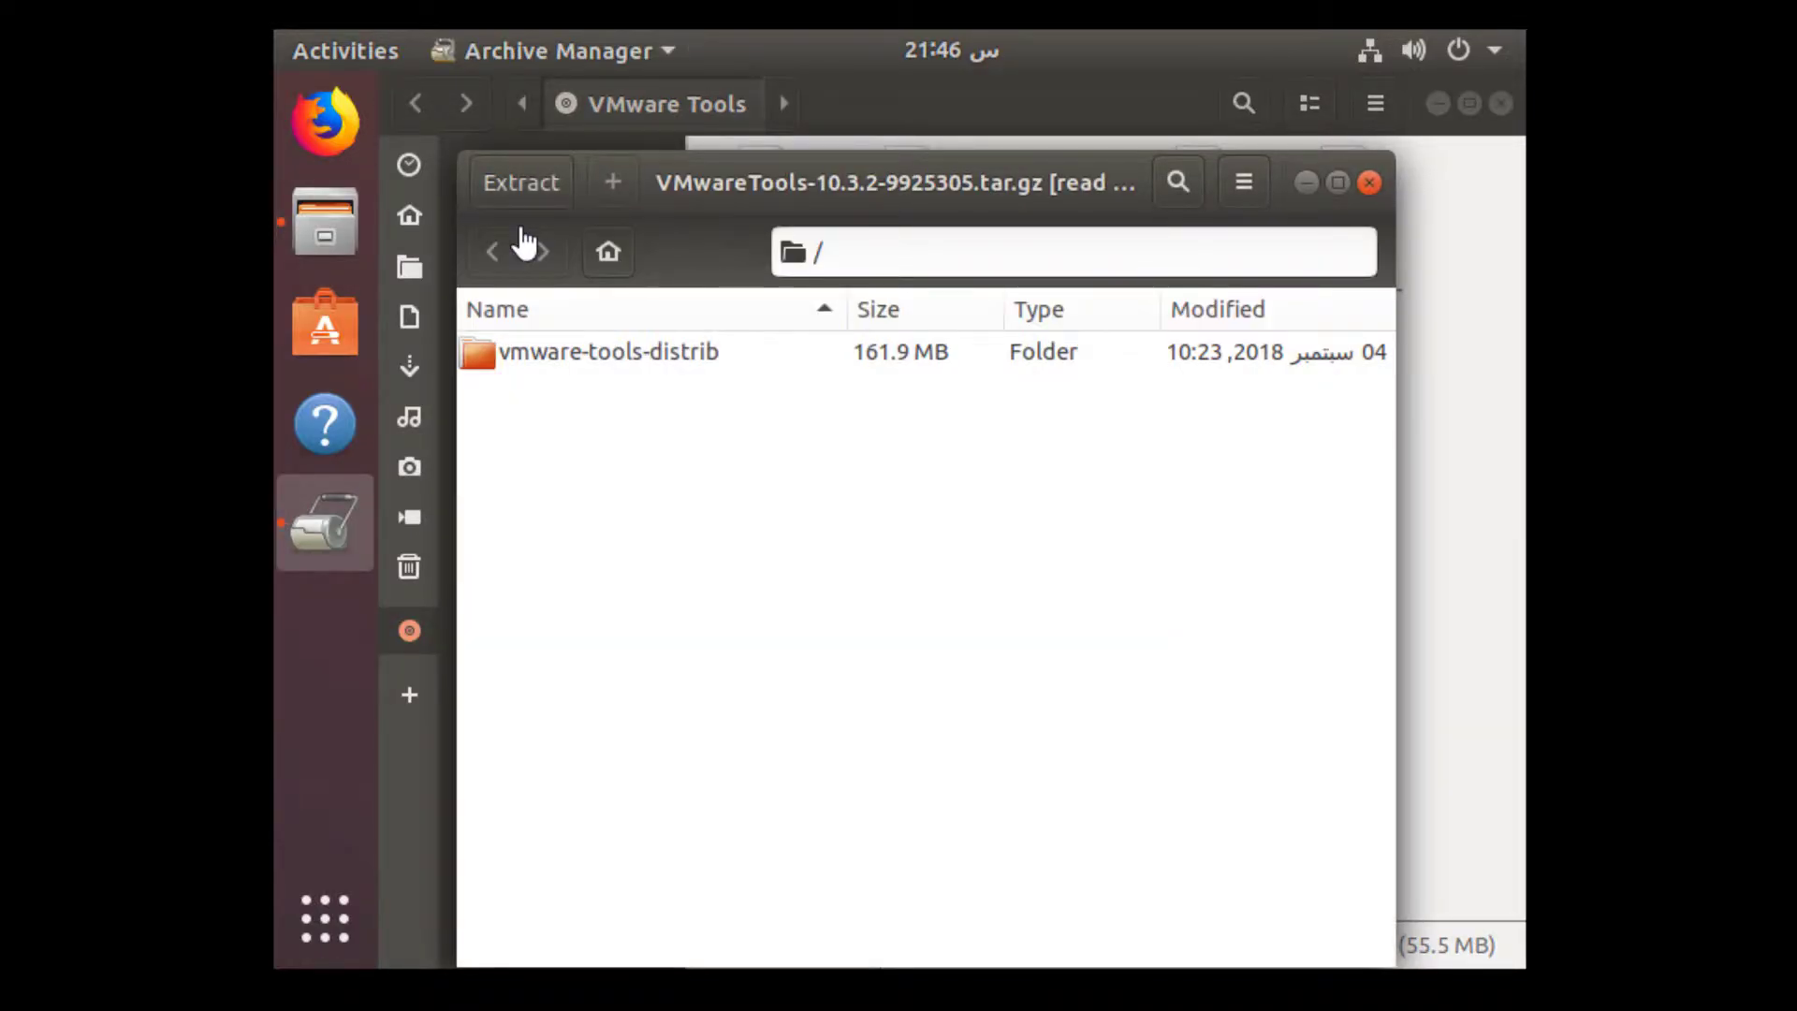
- Extract the vmware-tools-distrib folder from the archive onto the Ubuntu desktop
{"action": "left_click_drag", "start_coordinate": [992, 103], "coordinate": [1220, 404]}
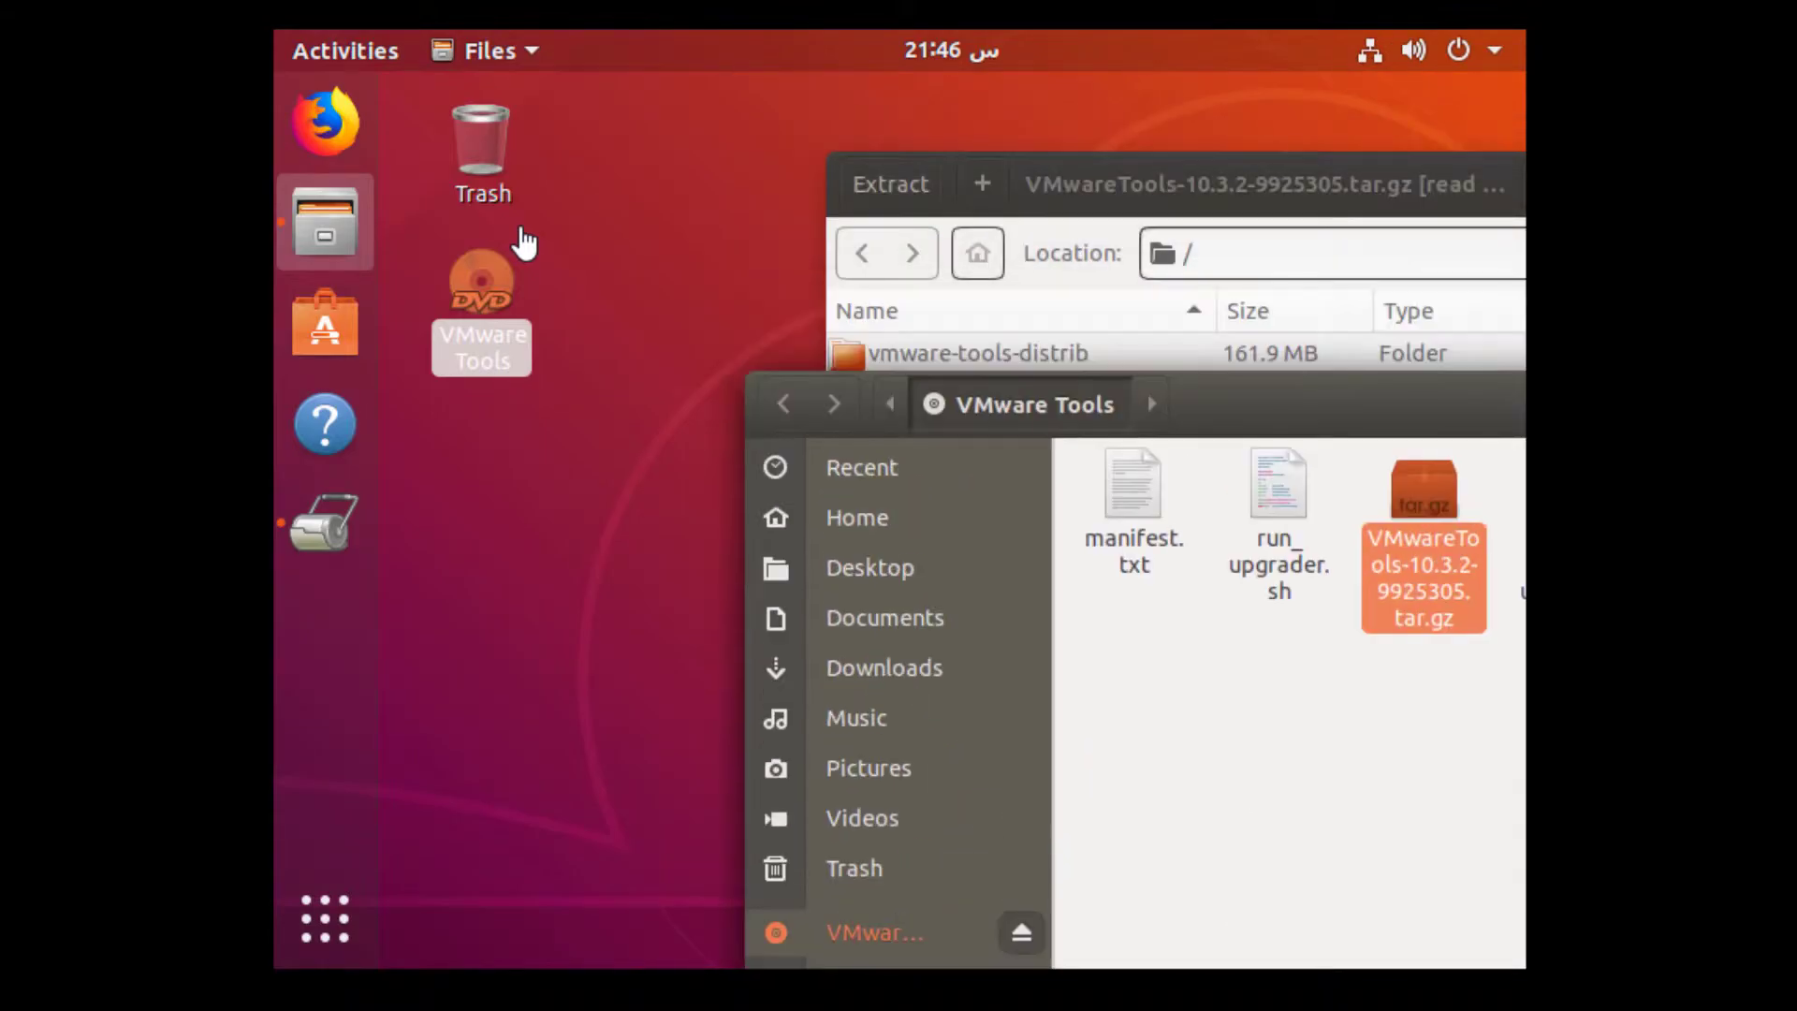
{"action": "left_click", "coordinate": [1263, 184]}
{"action": "left_click_drag", "start_coordinate": [978, 353], "coordinate": [524, 482]}
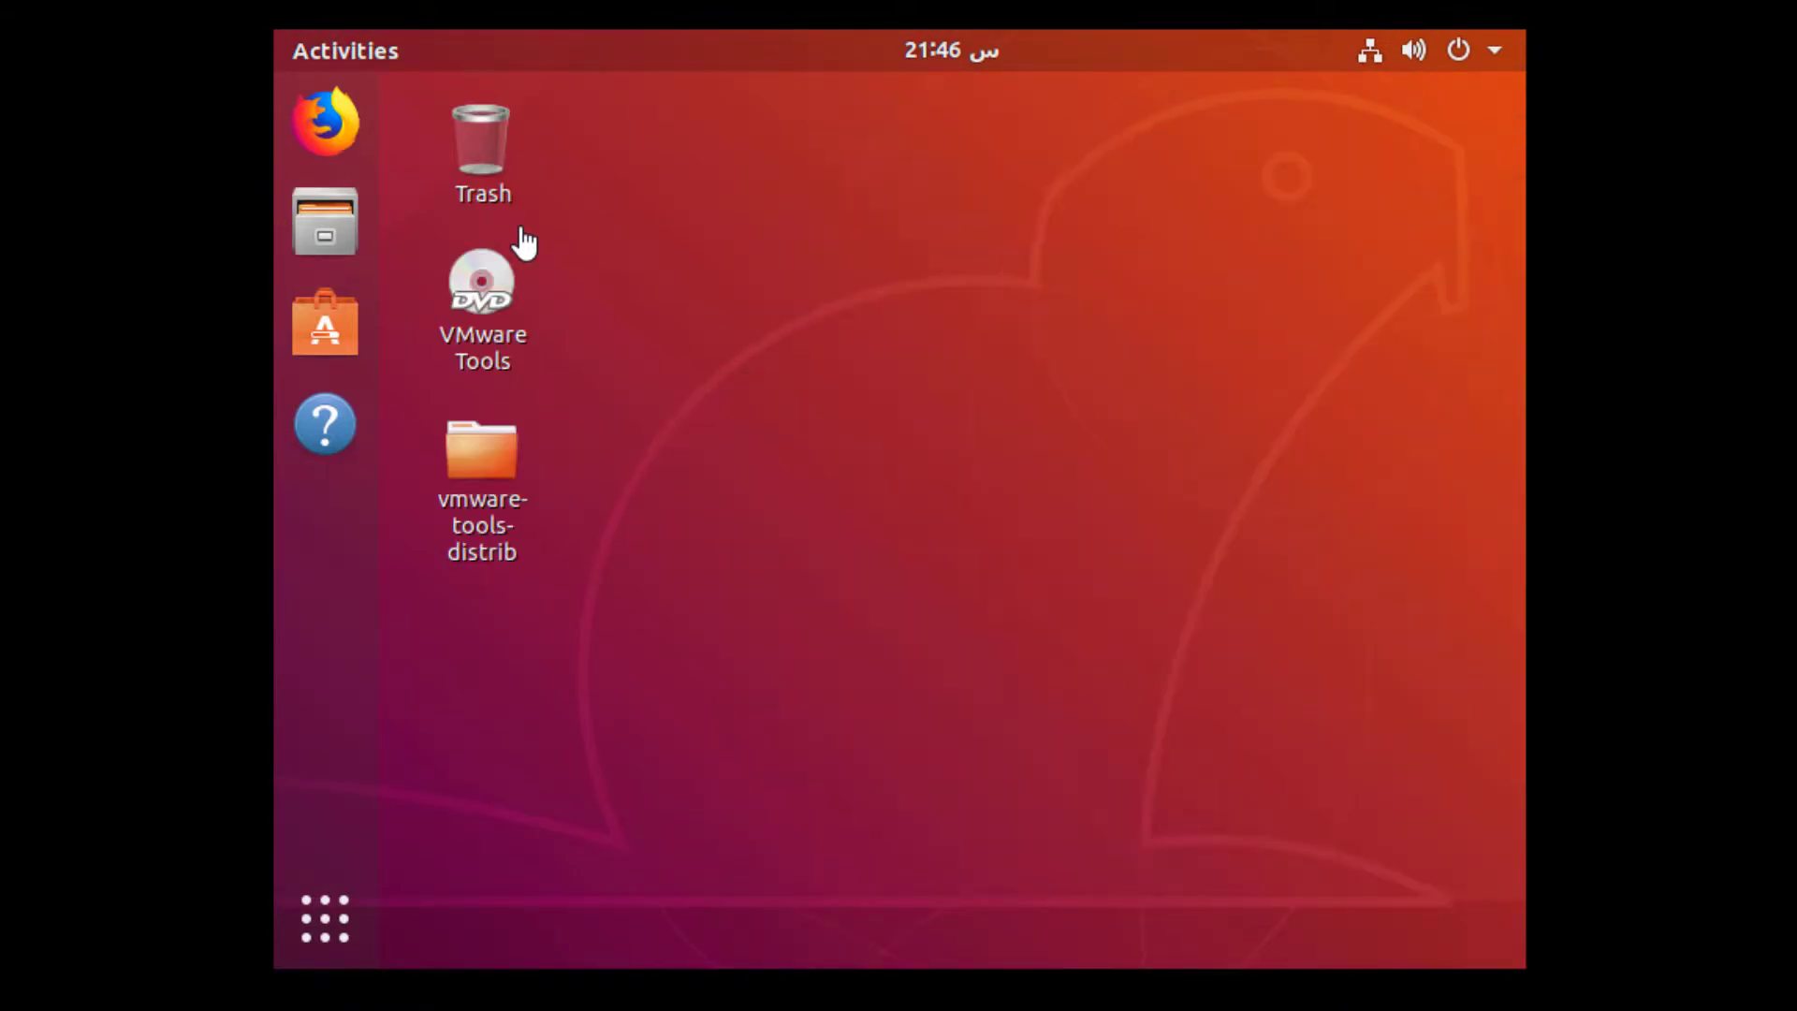
- Open a terminal and change to the Desktop/vmware-tools-distrib directory, listing the contents along the way
{"action": "left_click", "coordinate": [325, 919]}
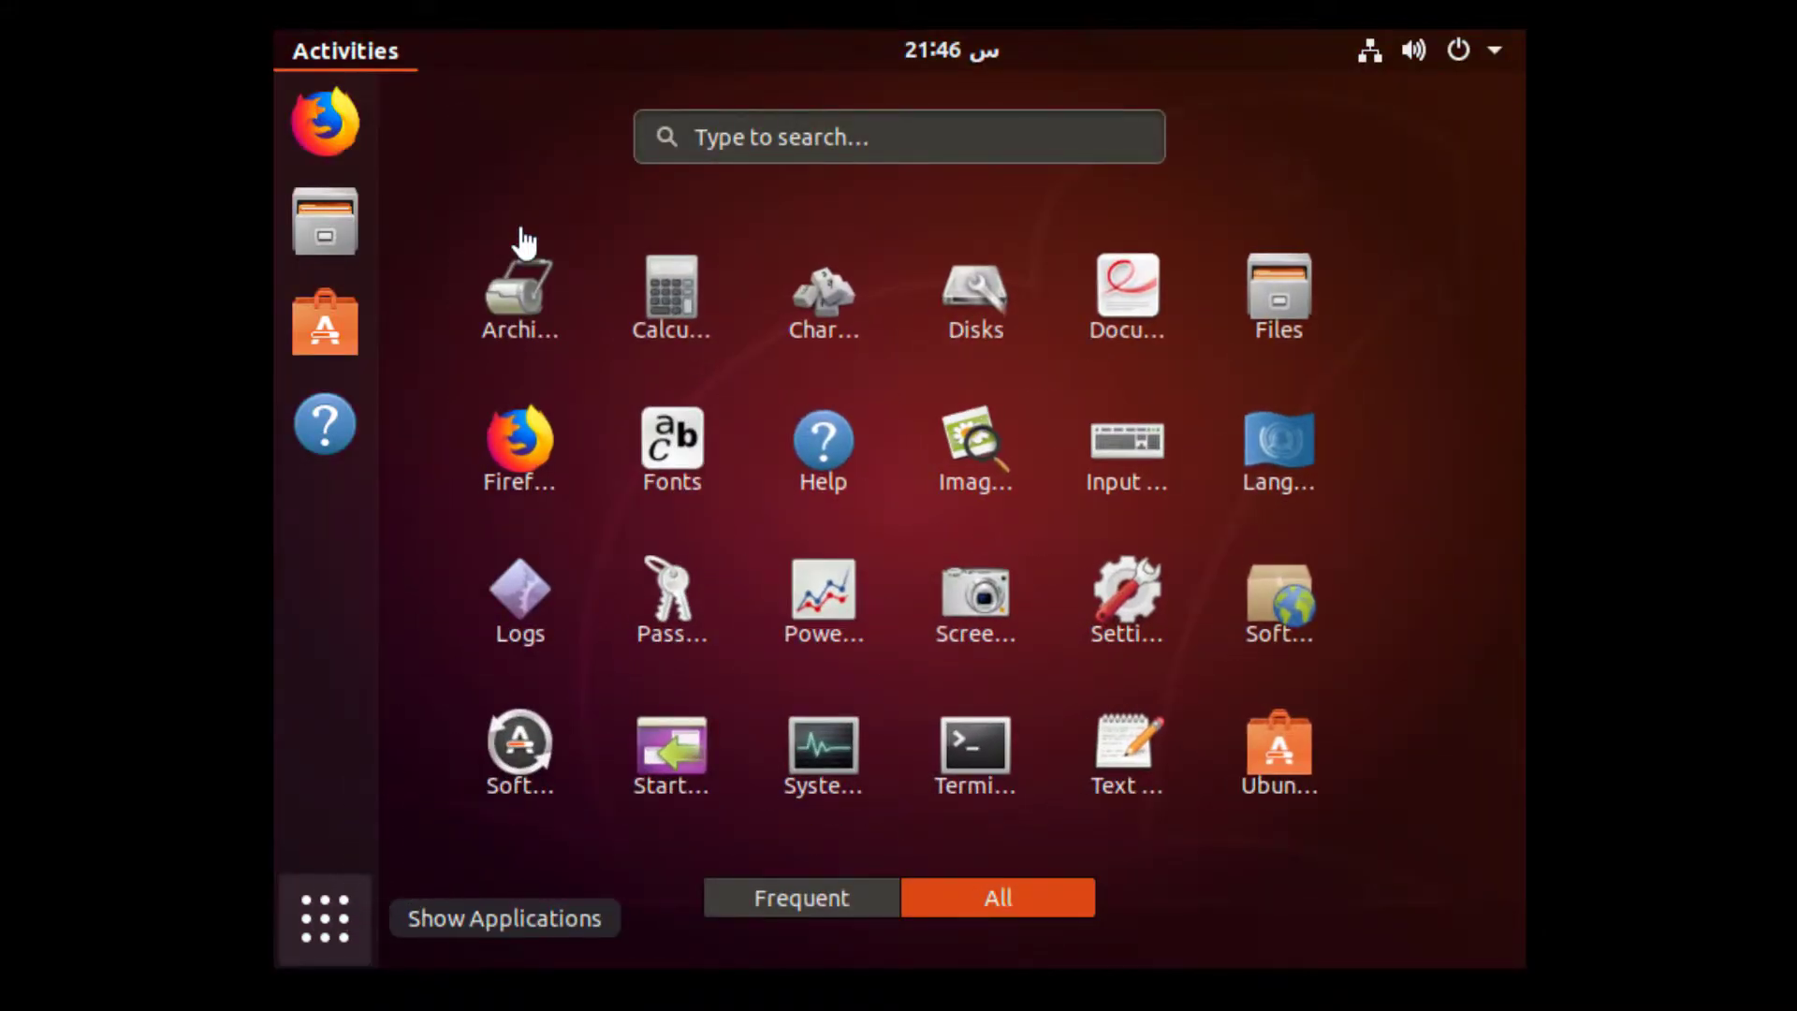
{"action": "left_click", "coordinate": [974, 744]}
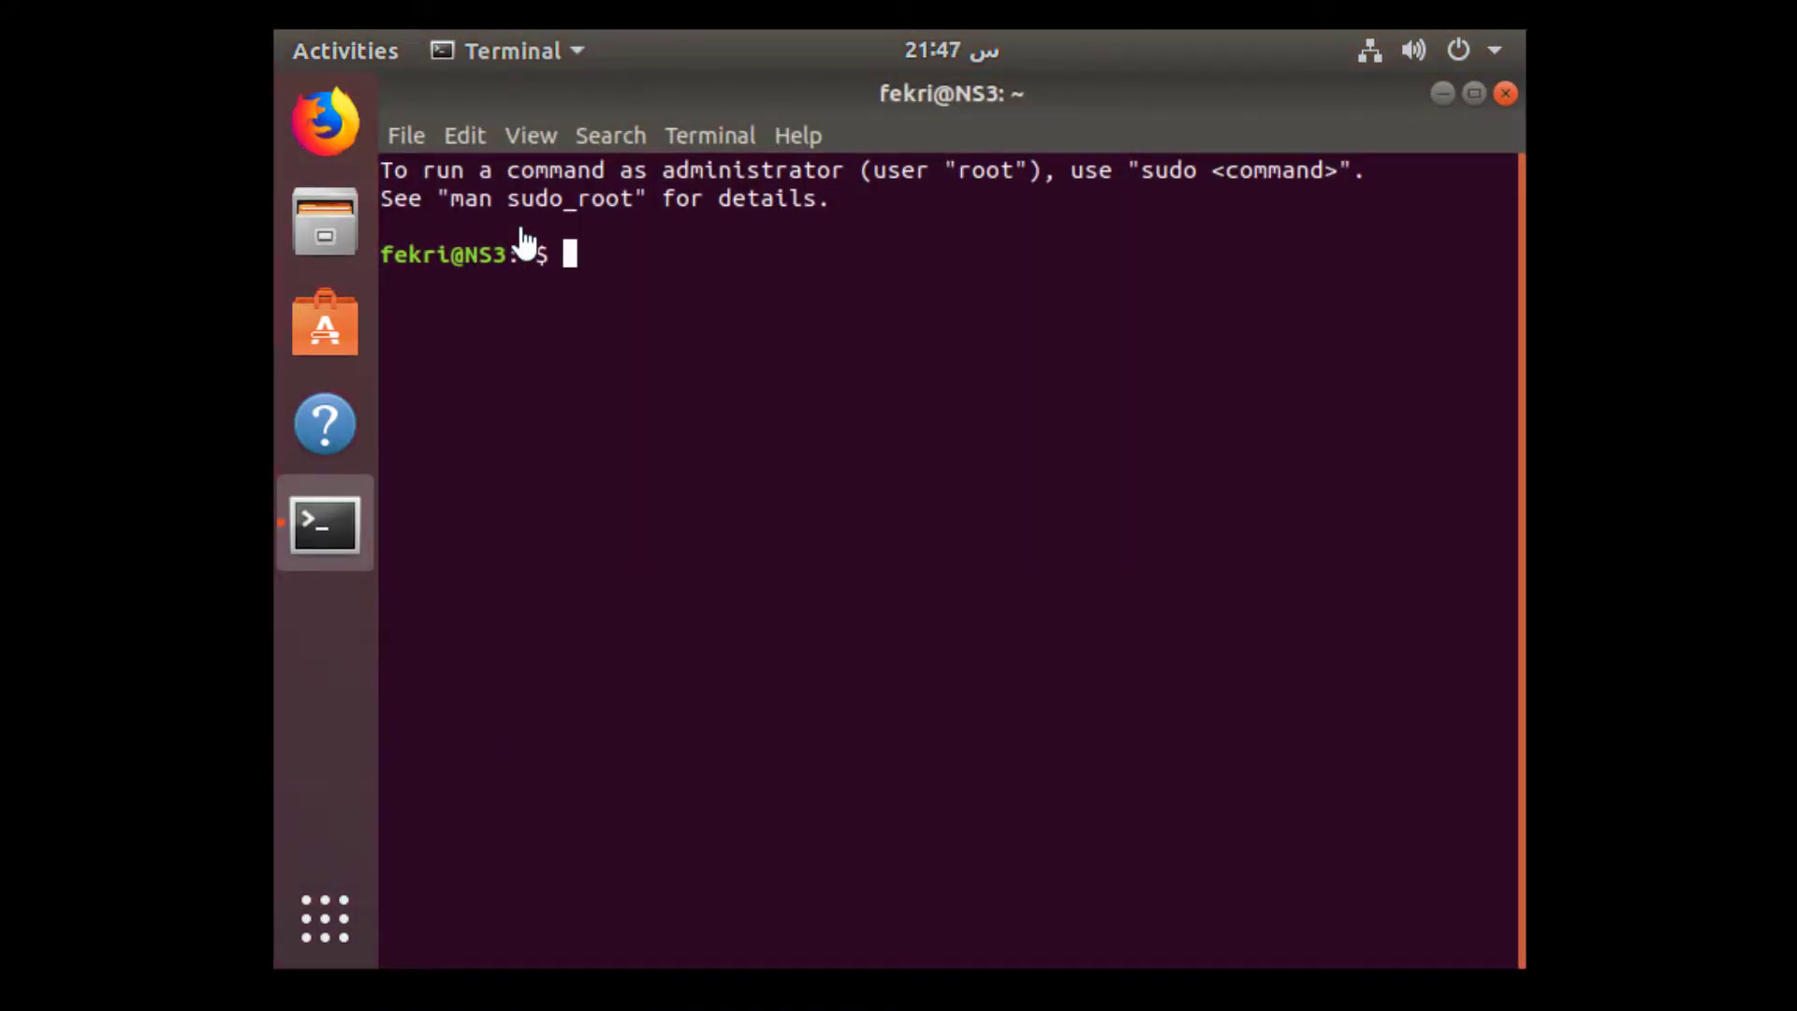
{"action": "type", "text": "ls"}
{"action": "key", "text": "Return"}
{"action": "type", "text": "cd Des"}
{"action": "key", "text": "Tab"}
{"action": "key", "text": "Return"}
{"action": "type", "text": "ls"}
{"action": "key", "text": "Return"}
{"action": "type", "text": "cd vm"}
{"action": "key", "text": "Tab"}
{"action": "key", "text": "Return"}
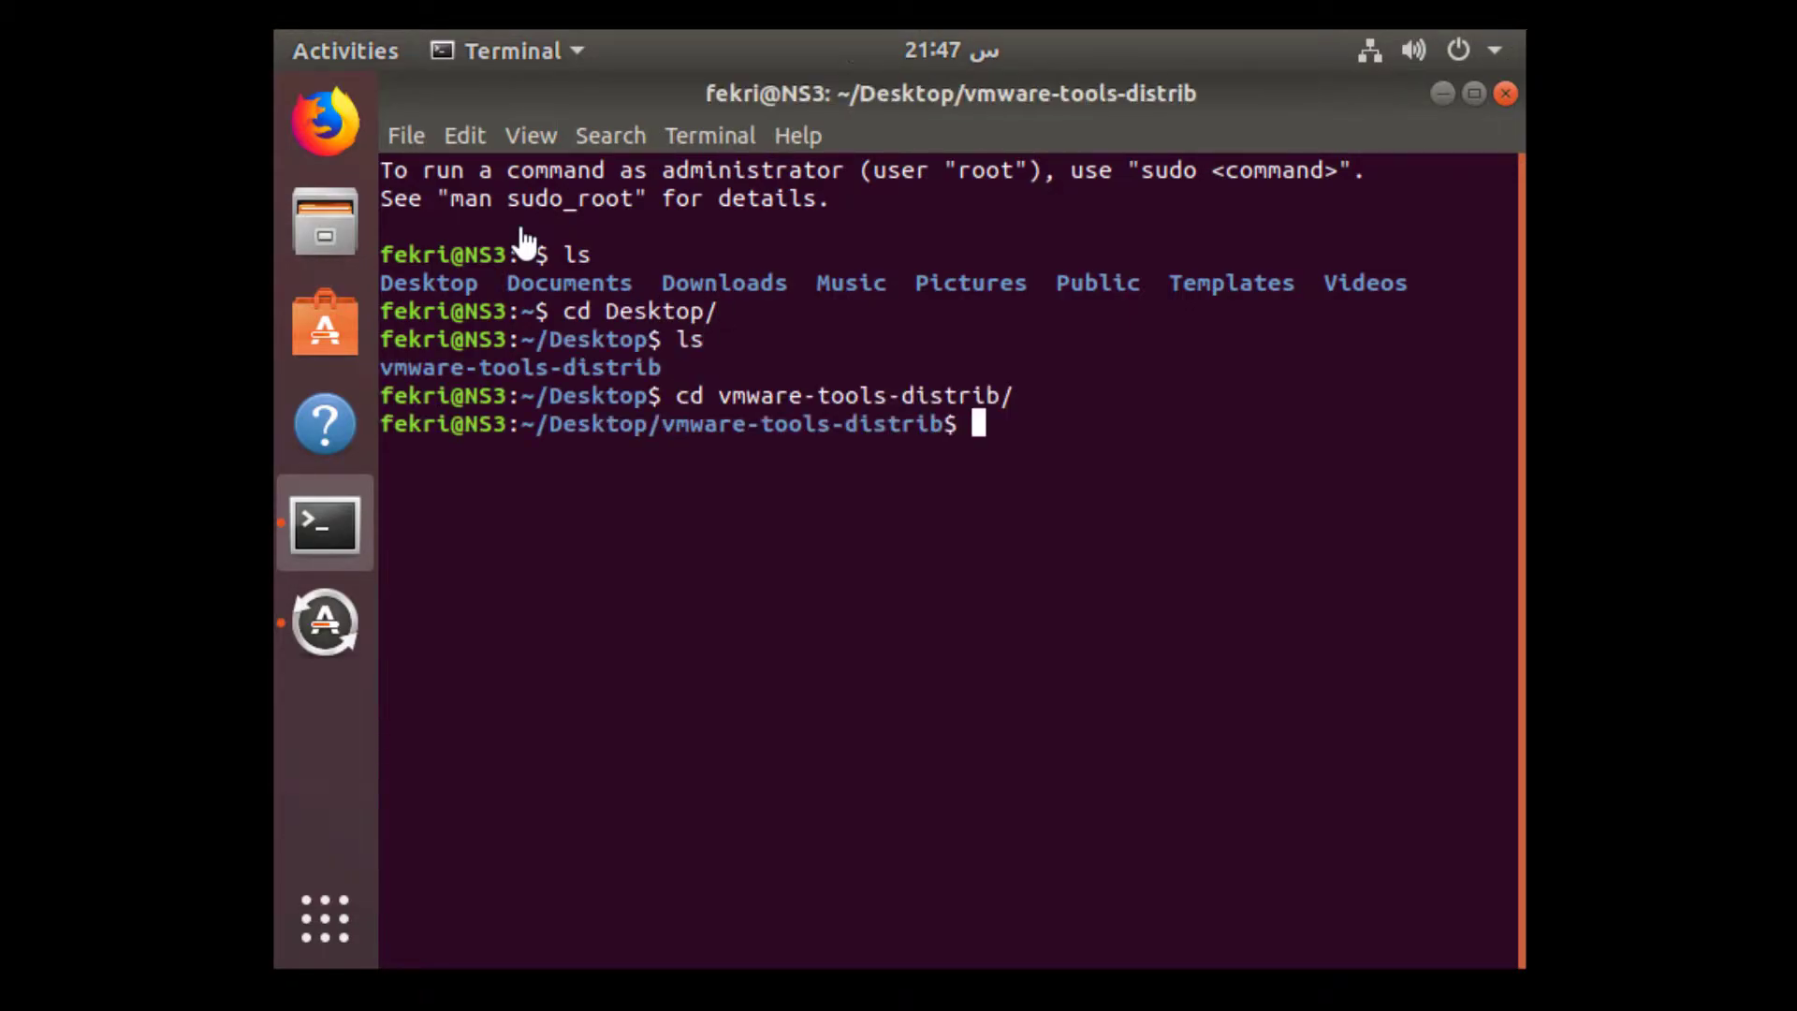
- List the vmware-tools-distrib files and try to run ./vmware-install.pl without superuser rights
{"action": "type", "text": "ls"}
{"action": "key", "text": "Return"}
{"action": "type", "text": "./vm"}
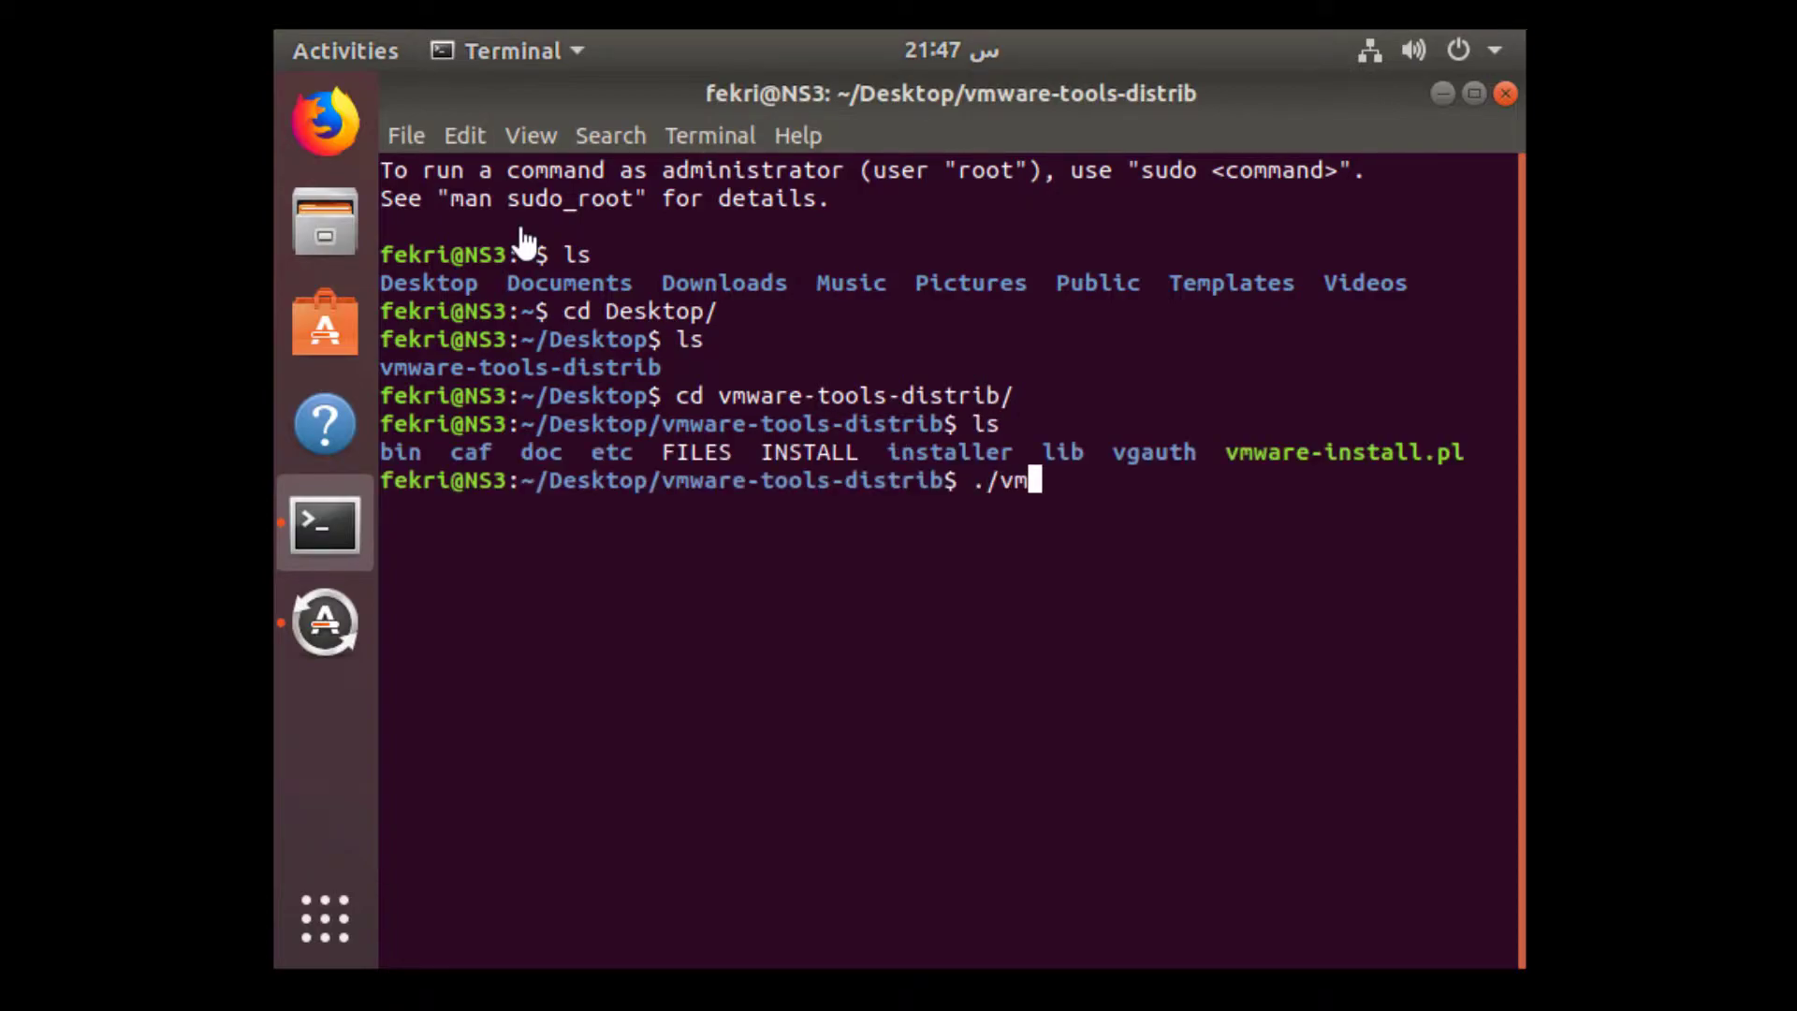
{"action": "key", "text": "Tab"}
{"action": "key", "text": "Return"}
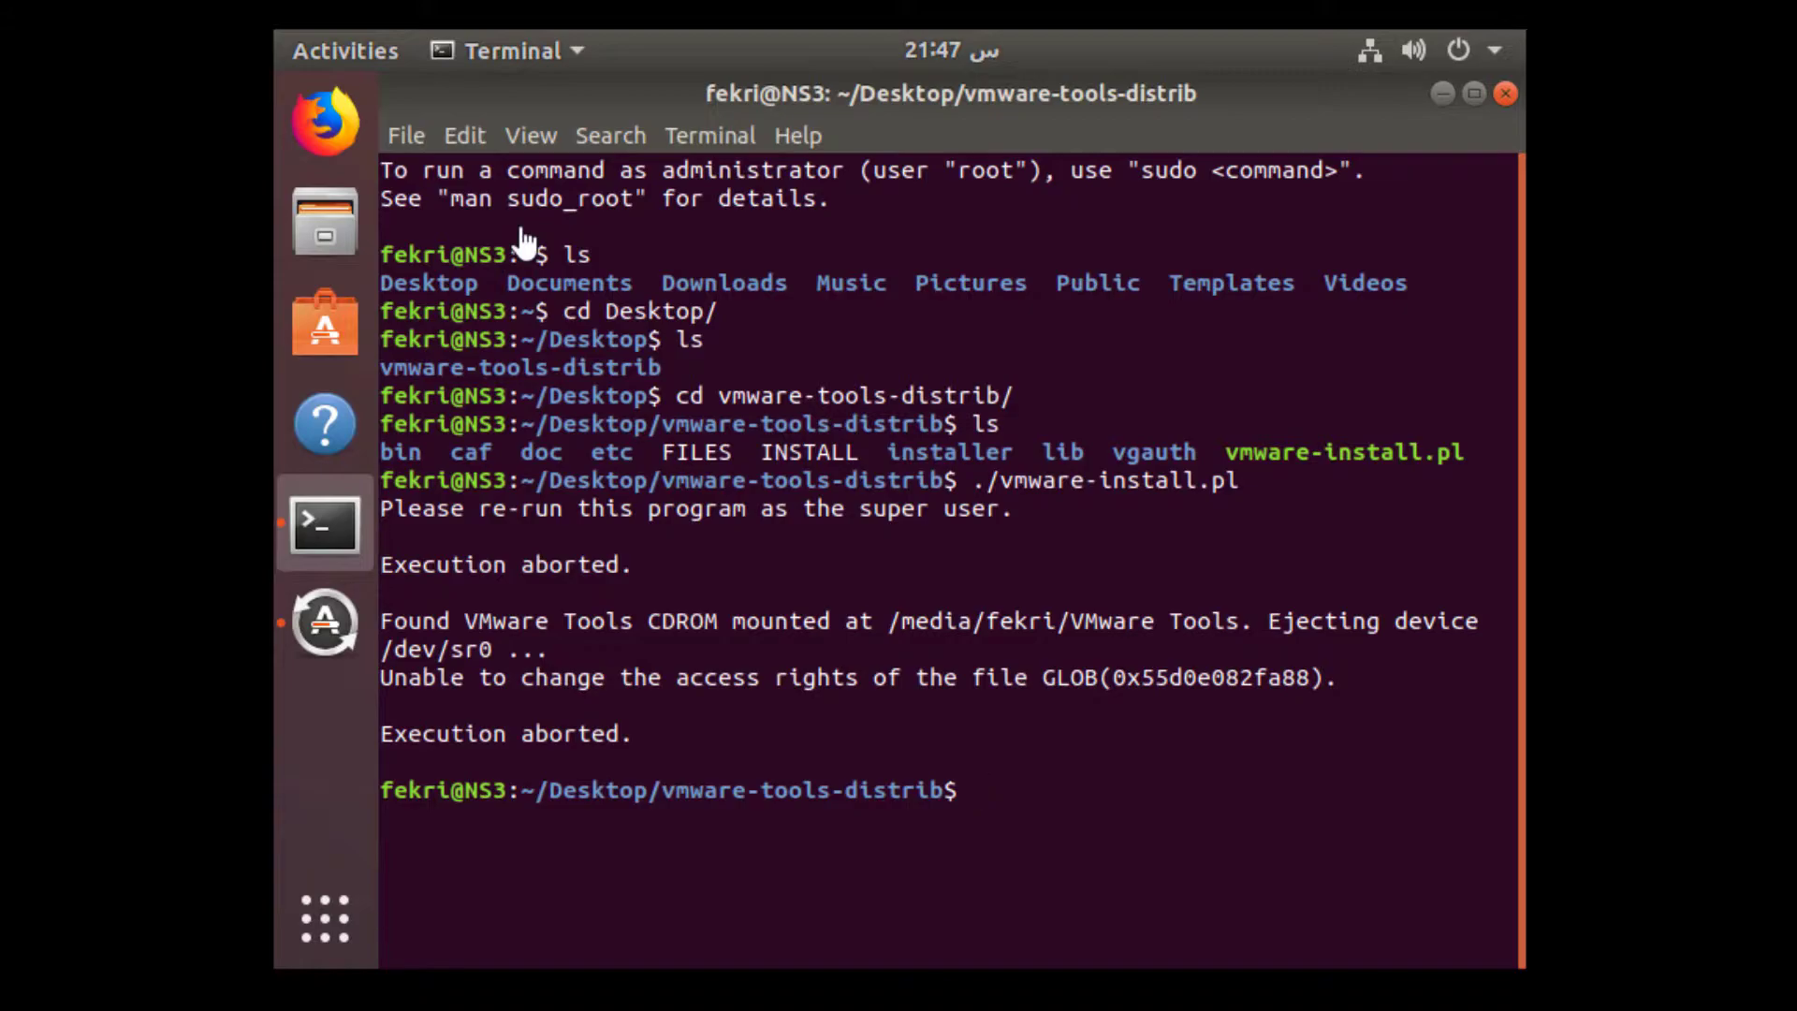
- Rerun the VMware Tools installer as superuser with sudo ./vmware-install.pl
{"action": "key", "text": "Up"}
{"action": "key", "text": "ctrl+Left"}
{"action": "key", "text": "ctrl+Left"}
{"action": "key", "text": "ctrl+Left"}
{"action": "key", "text": "ctrl+Left"}
{"action": "type", "text": "sudo"}
{"action": "key", "text": "Right"}
{"action": "key", "text": "Right"}
{"action": "key", "text": "Right"}
{"action": "key", "text": "Right"}
{"action": "key", "text": "Right"}
{"action": "key", "text": "Right"}
{"action": "key", "text": "Right"}
{"action": "key", "text": "Right"}
{"action": "key", "text": "Right"}
{"action": "key", "text": "Right"}
{"action": "key", "text": "Right"}
{"action": "key", "text": "Right"}
{"action": "key", "text": "Right"}
{"action": "key", "text": "Right"}
{"action": "key", "text": "Right"}
{"action": "key", "text": "Right"}
{"action": "key", "text": "Right"}
{"action": "key", "text": "Right"}
{"action": "key", "text": "Right"}
{"action": "key", "text": "Return"}
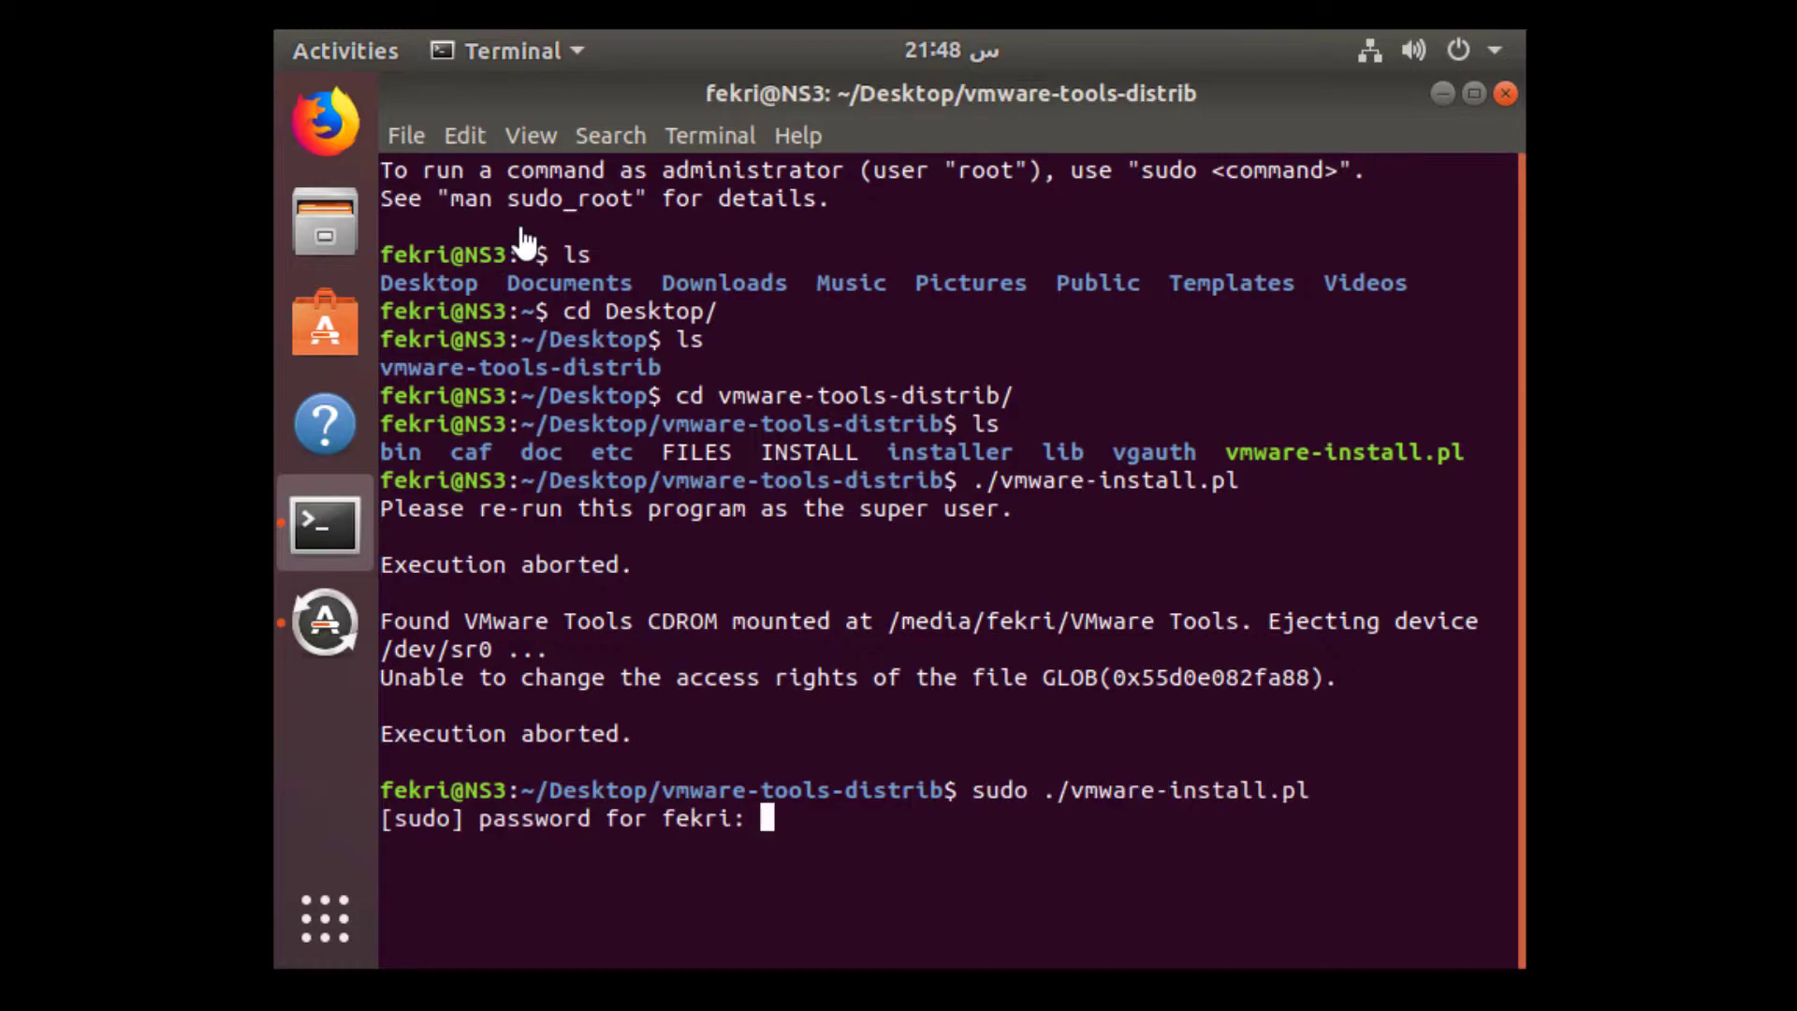
- Enter the account password for sudo and answer y to proceed with the VMware Tools installation
{"action": "key", "text": "Return"}
{"action": "type", "text": "y"}
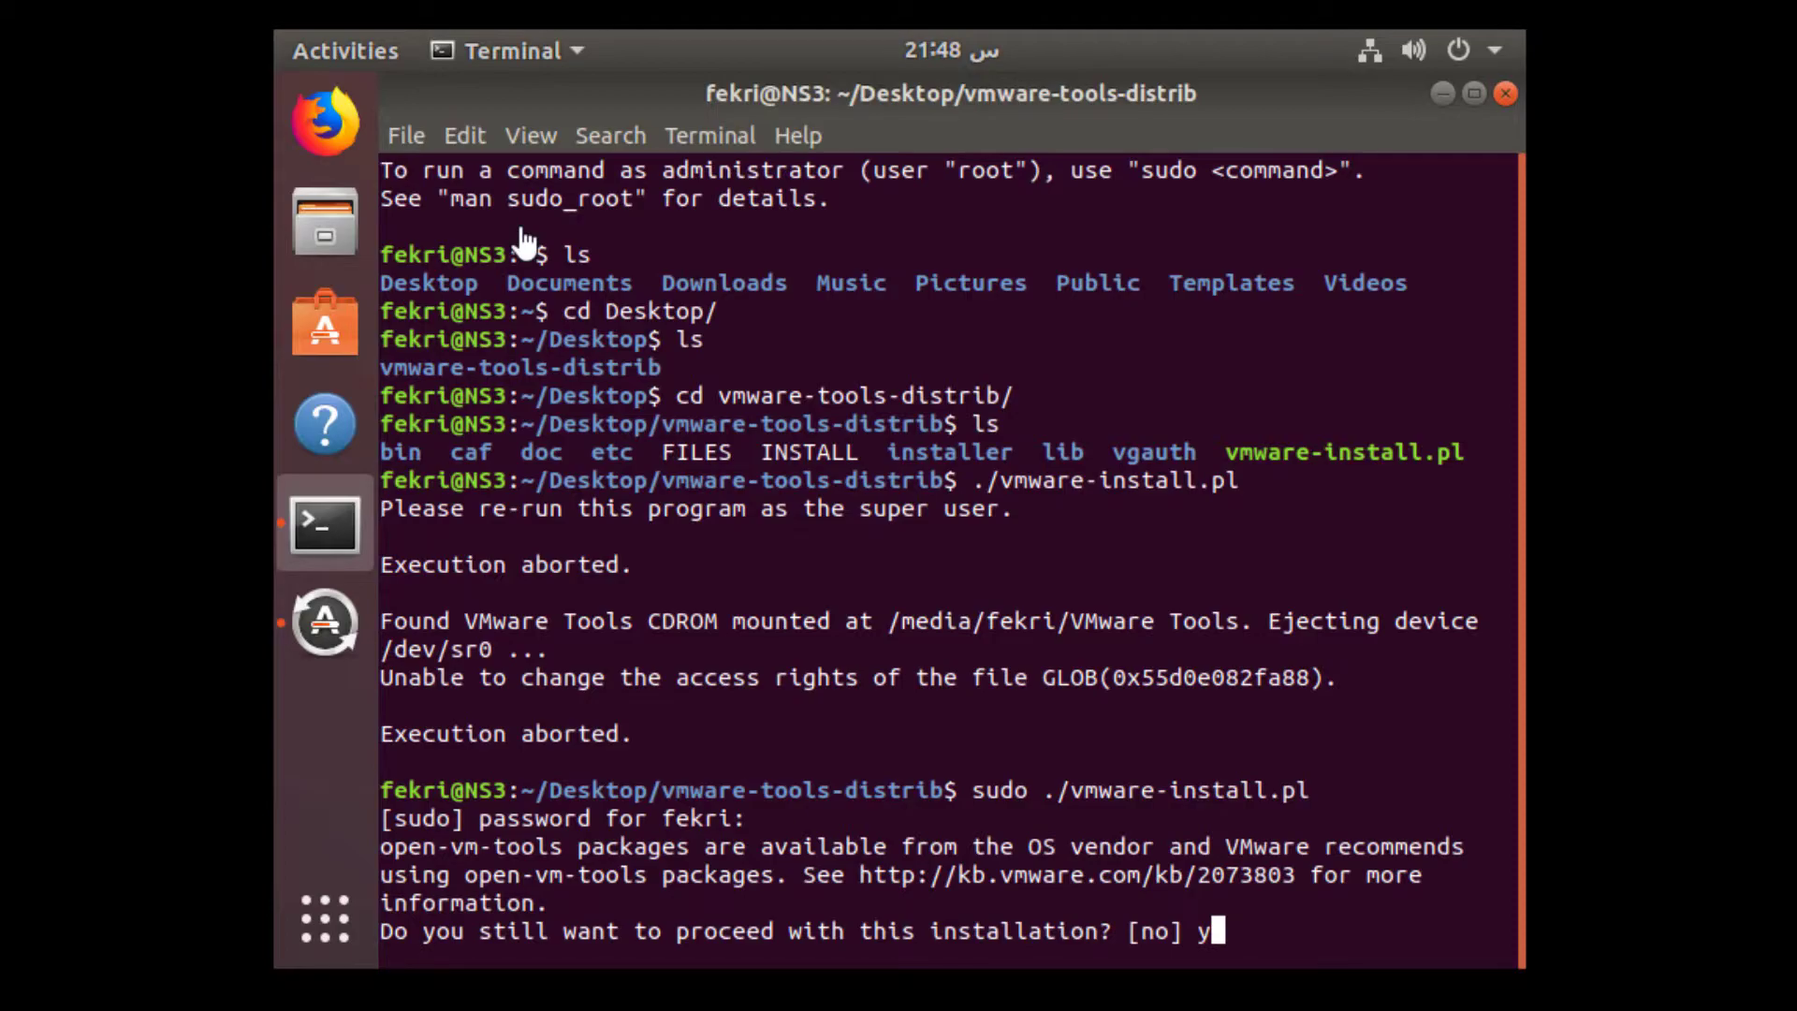
{"action": "key", "text": "Return"}
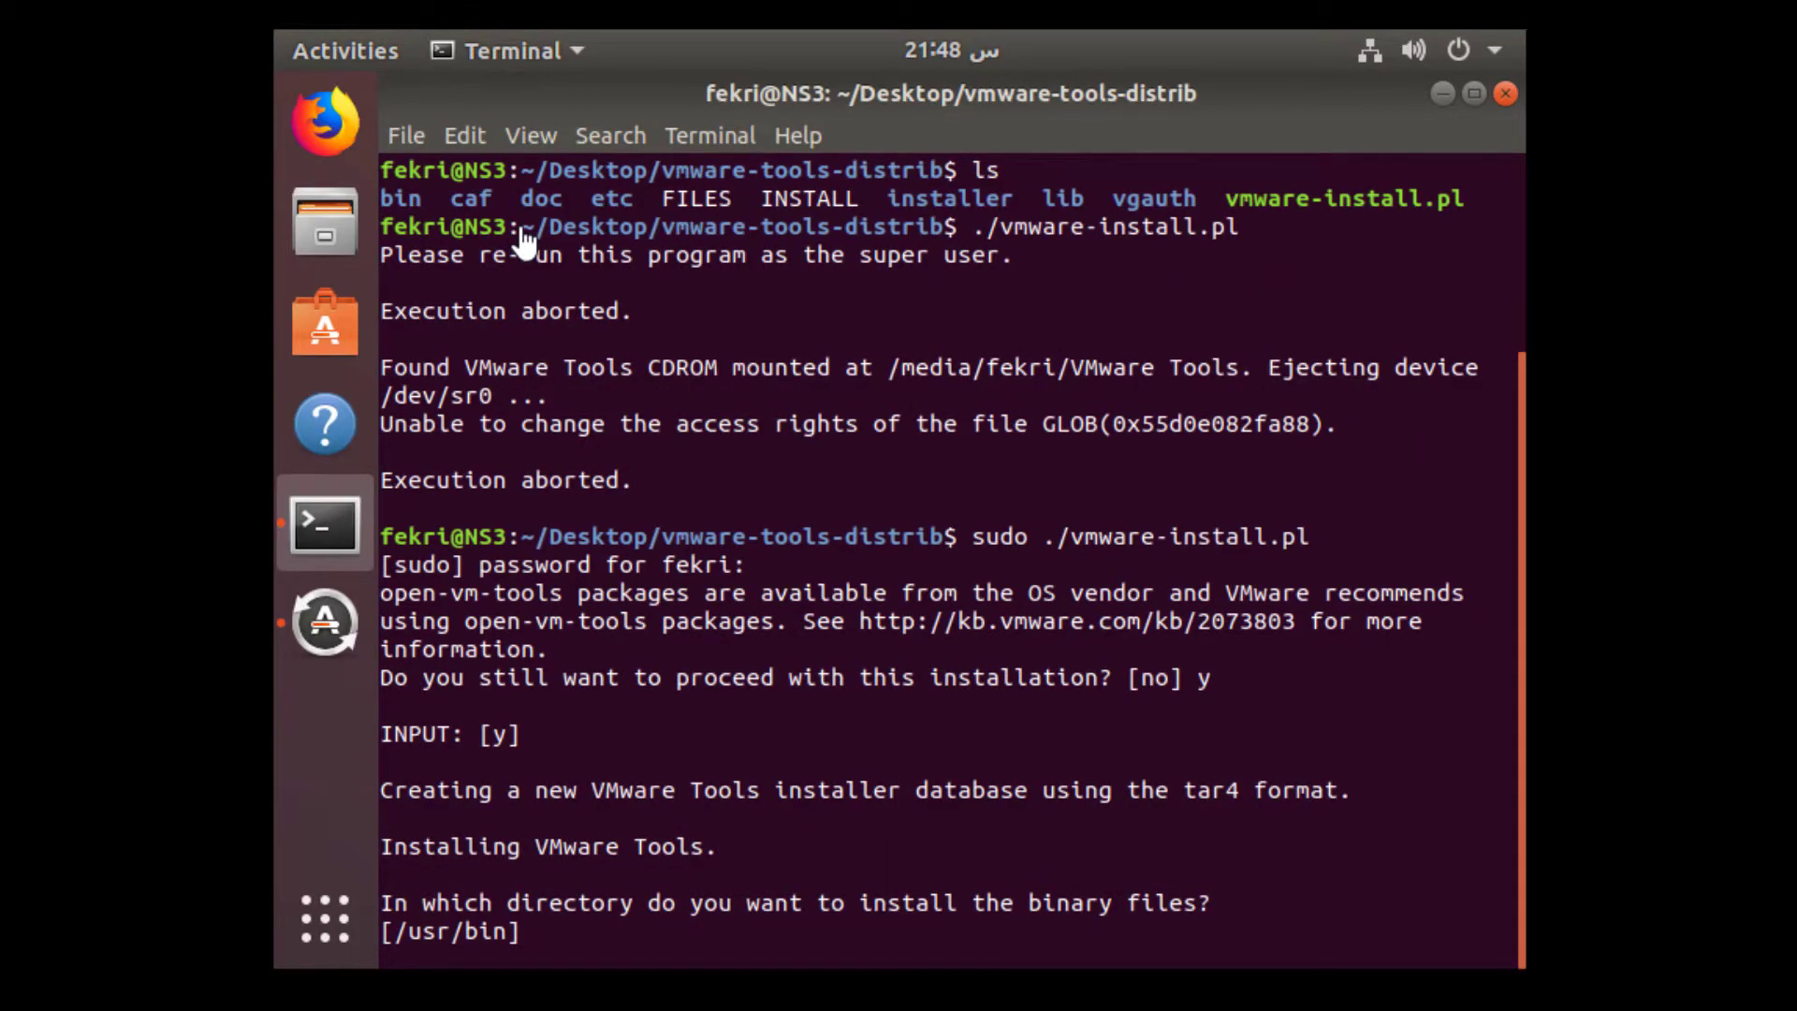